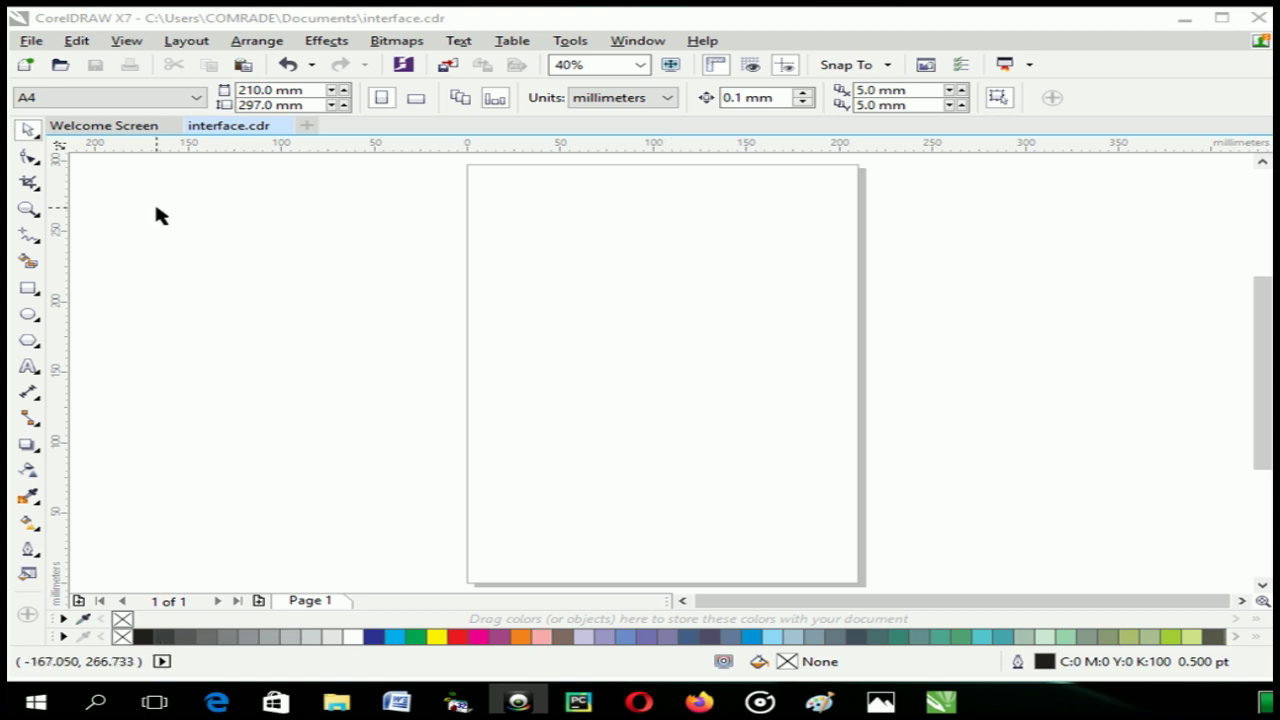
Step: Create a new blank A4 document with the default settings
{"action": "left_click", "coordinate": [33, 42]}
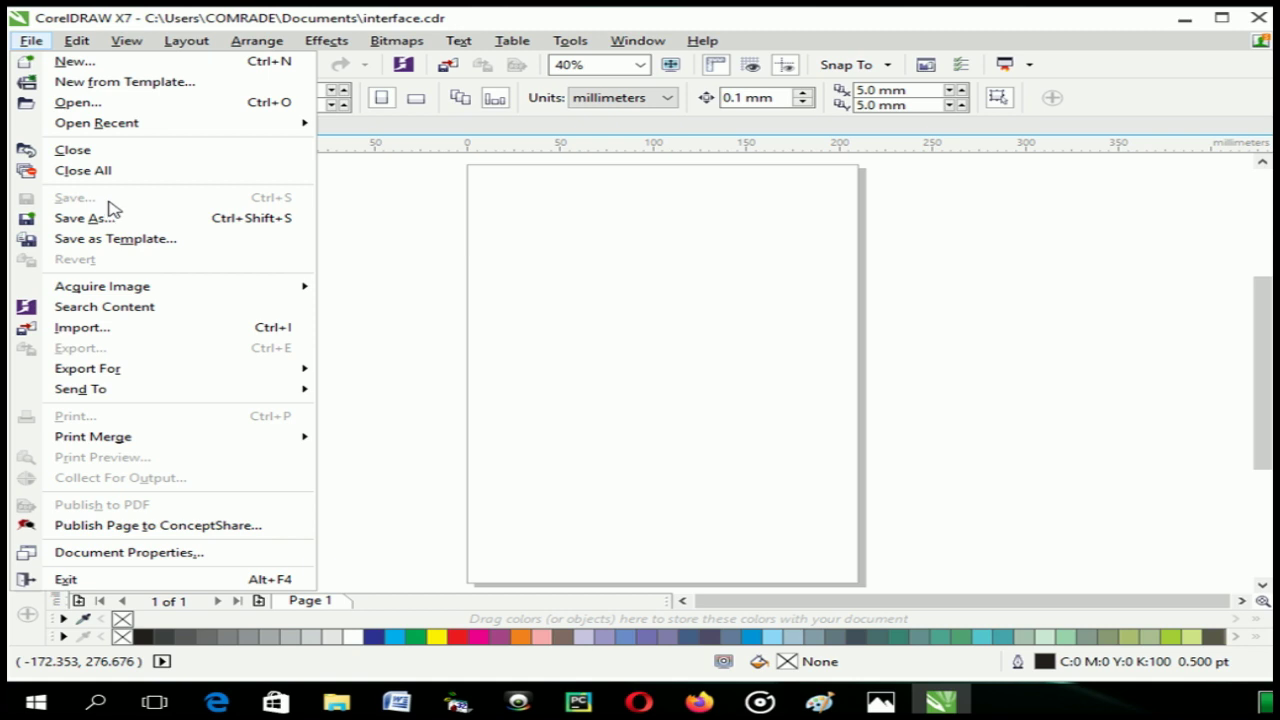
{"action": "left_click", "coordinate": [782, 335]}
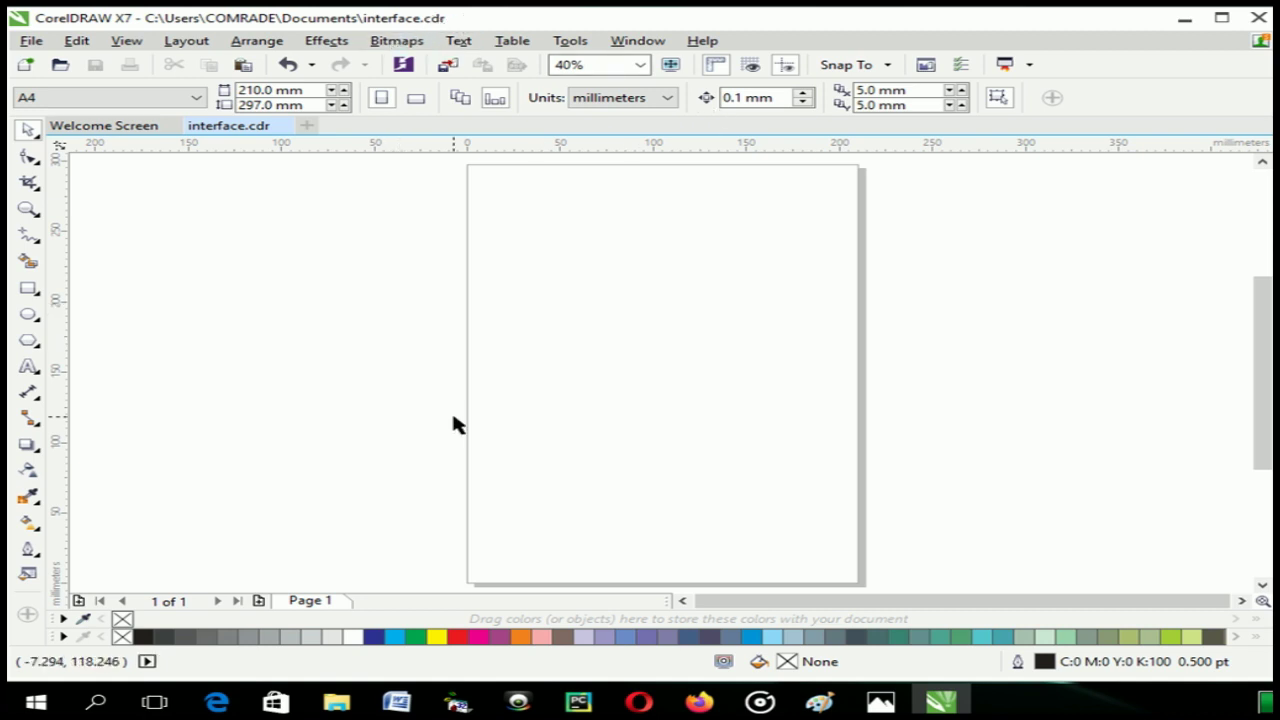
{"action": "key", "text": "ctrl+n"}
{"action": "key", "text": "Return"}
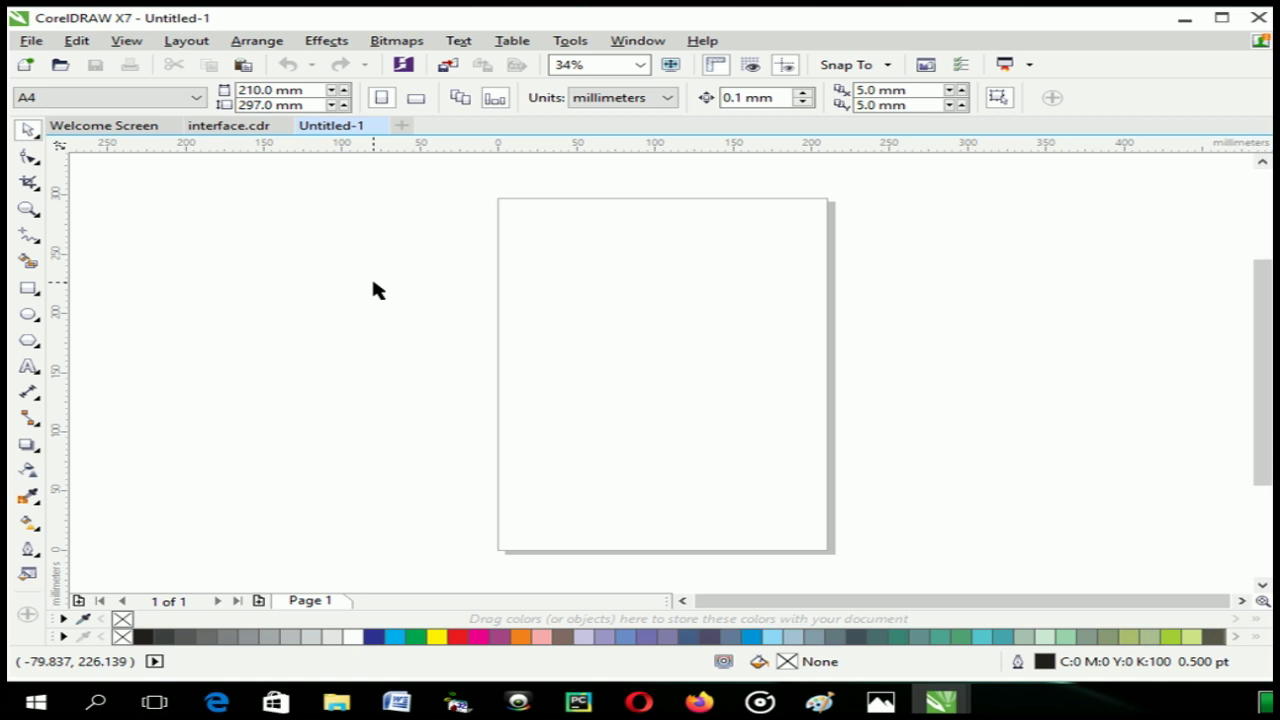
Step: Add a rectangle that covers the whole A4 page, 210 × 297 mm
{"action": "left_click", "coordinate": [31, 41]}
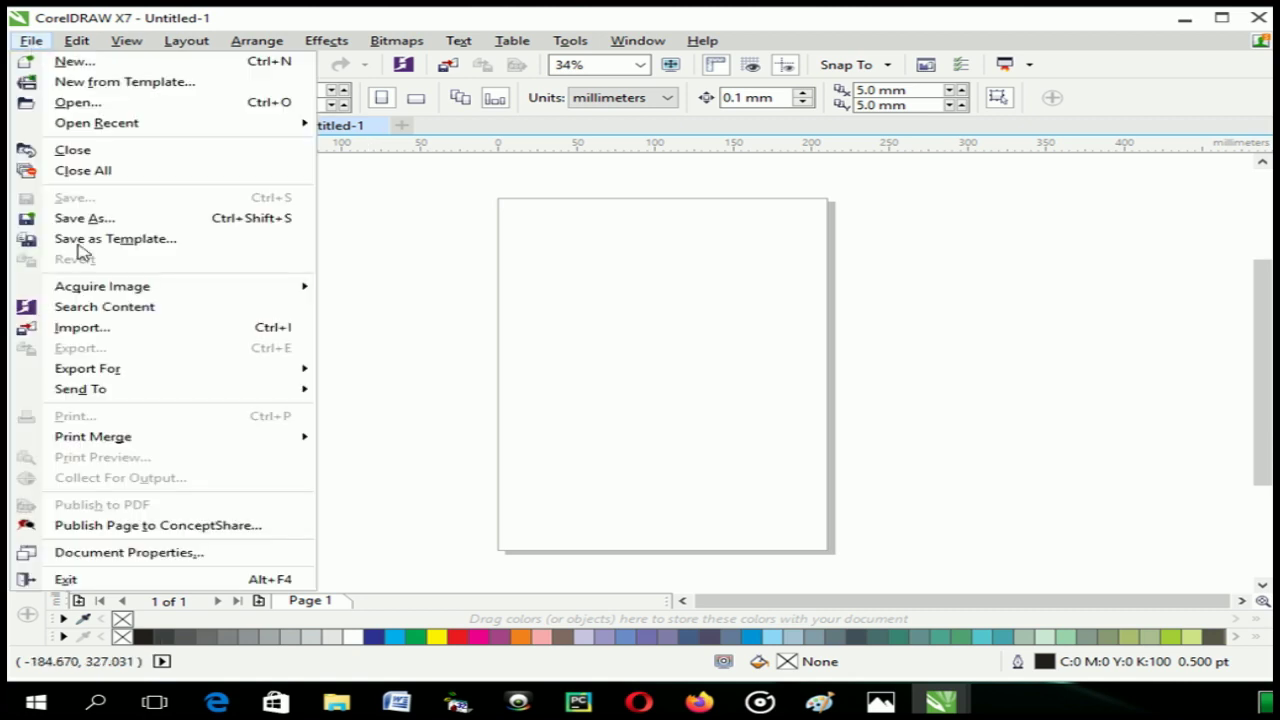
{"action": "left_click", "coordinate": [649, 277]}
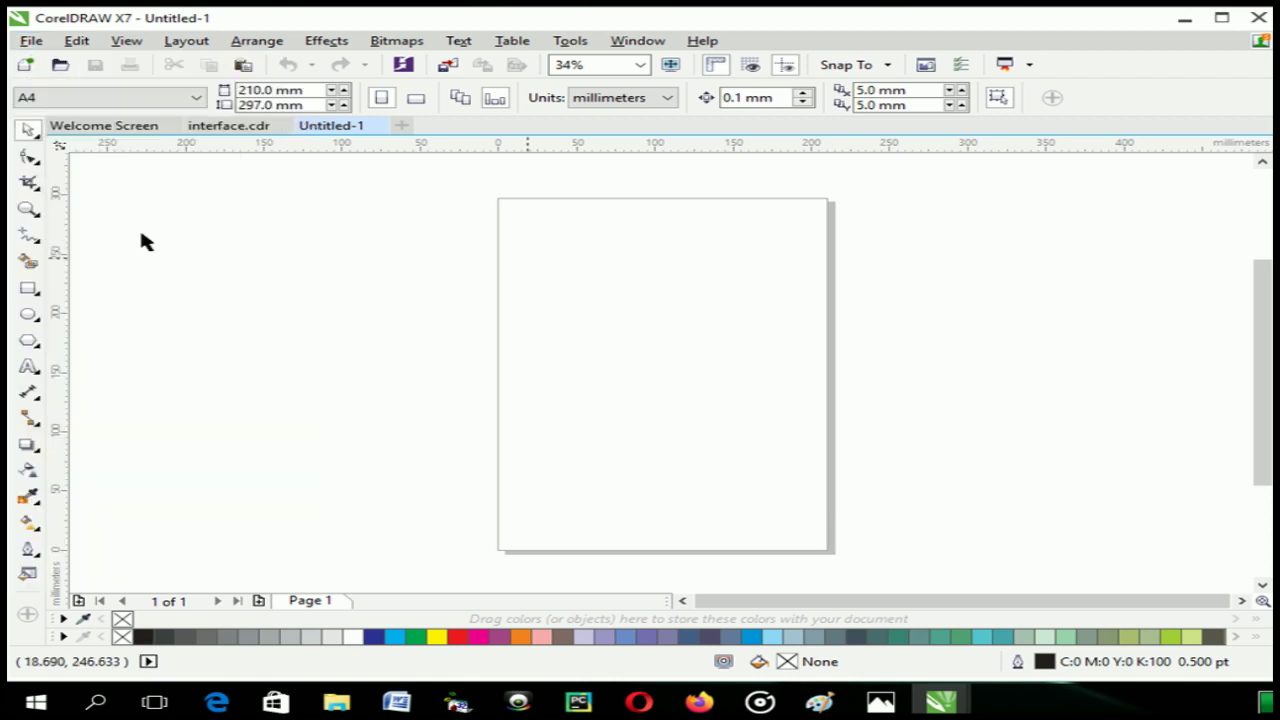
{"action": "double_click", "coordinate": [30, 290]}
{"action": "key", "text": "shift+F2"}
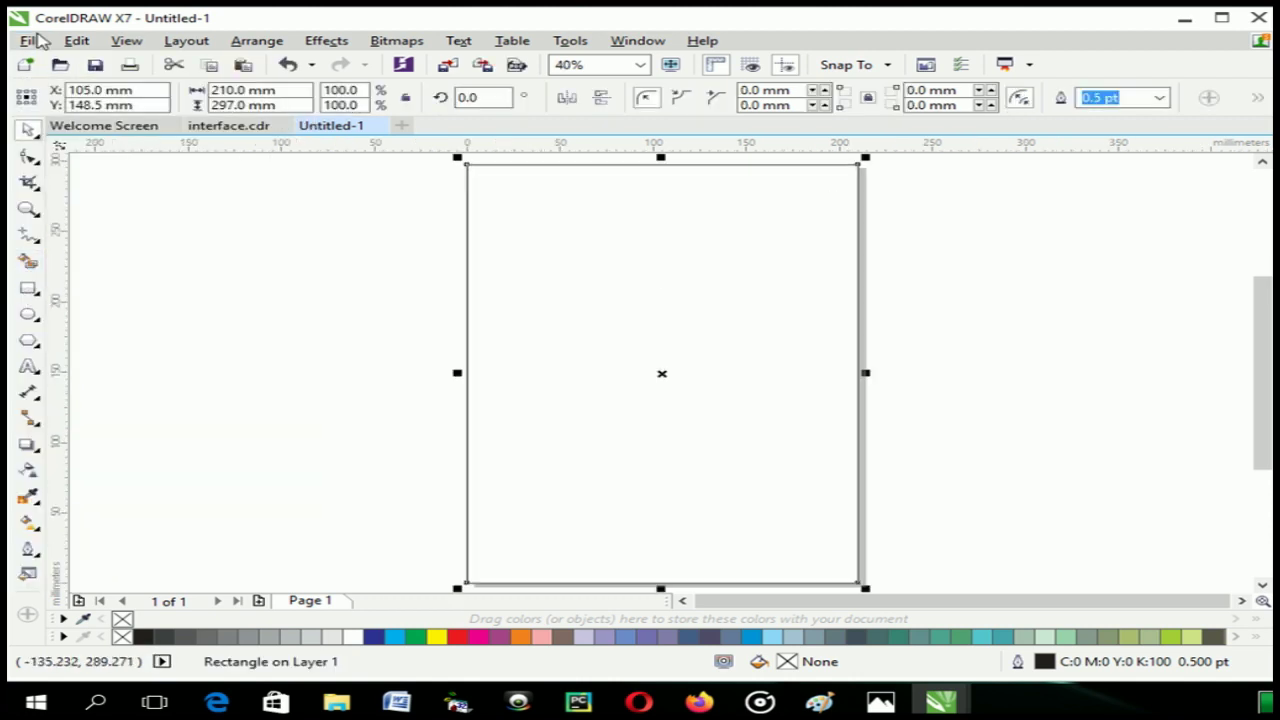
Step: Save the drawing in the Documents folder as "interface and workspace" in CDR format, and deselect the rectangle
{"action": "left_click", "coordinate": [32, 42]}
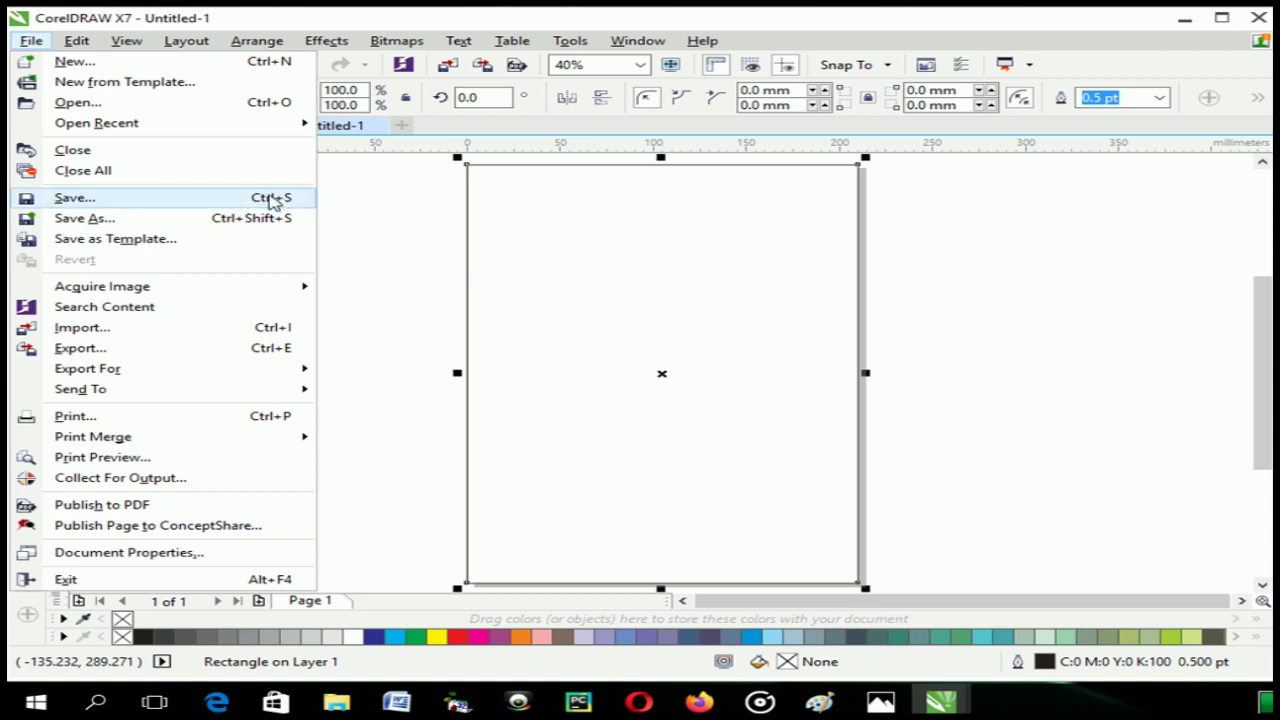
{"action": "left_click", "coordinate": [272, 200]}
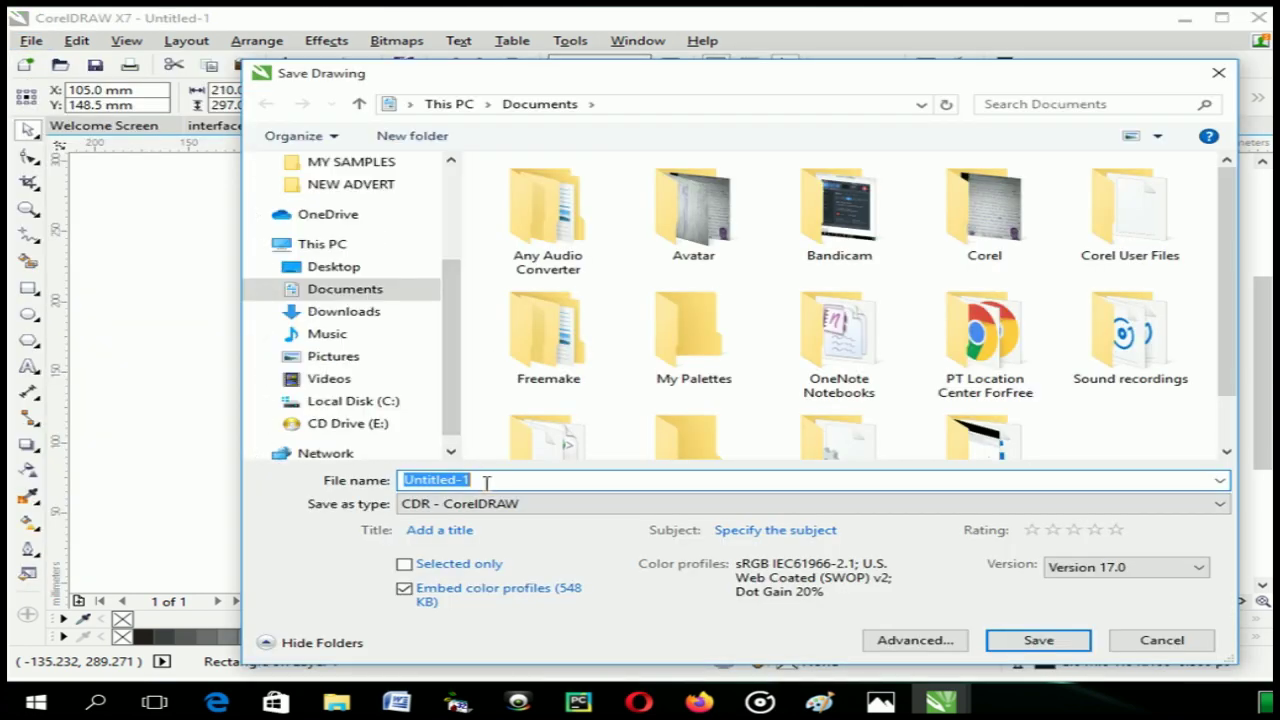
{"action": "type", "text": "infer"}
{"action": "type", "text": "ca"}
{"action": "key", "text": "BackSpace"}
{"action": "key", "text": "BackSpace"}
{"action": "key", "text": "BackSpace"}
{"action": "key", "text": "BackSpace"}
{"action": "key", "text": "BackSpace"}
{"action": "type", "text": "tera"}
{"action": "key", "text": "BackSpace"}
{"action": "type", "text": "face and workspace"}
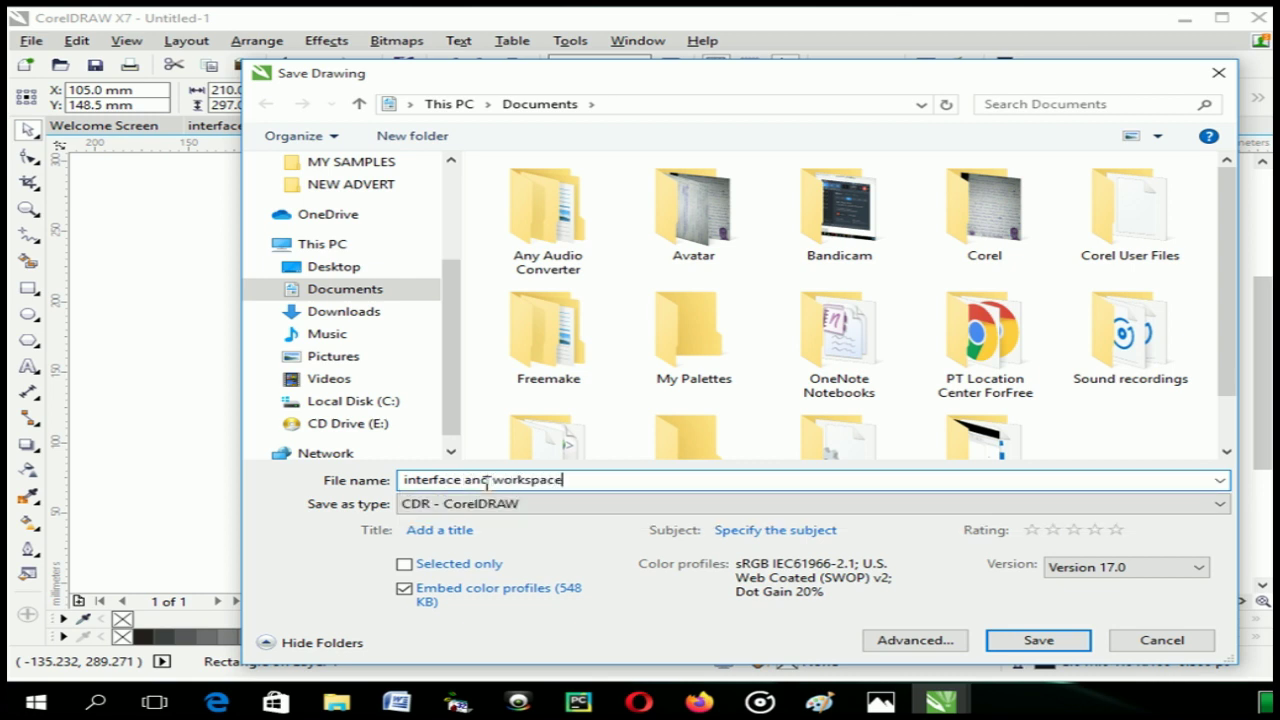
{"action": "key", "text": "Return"}
{"action": "key", "text": "Page_Down"}
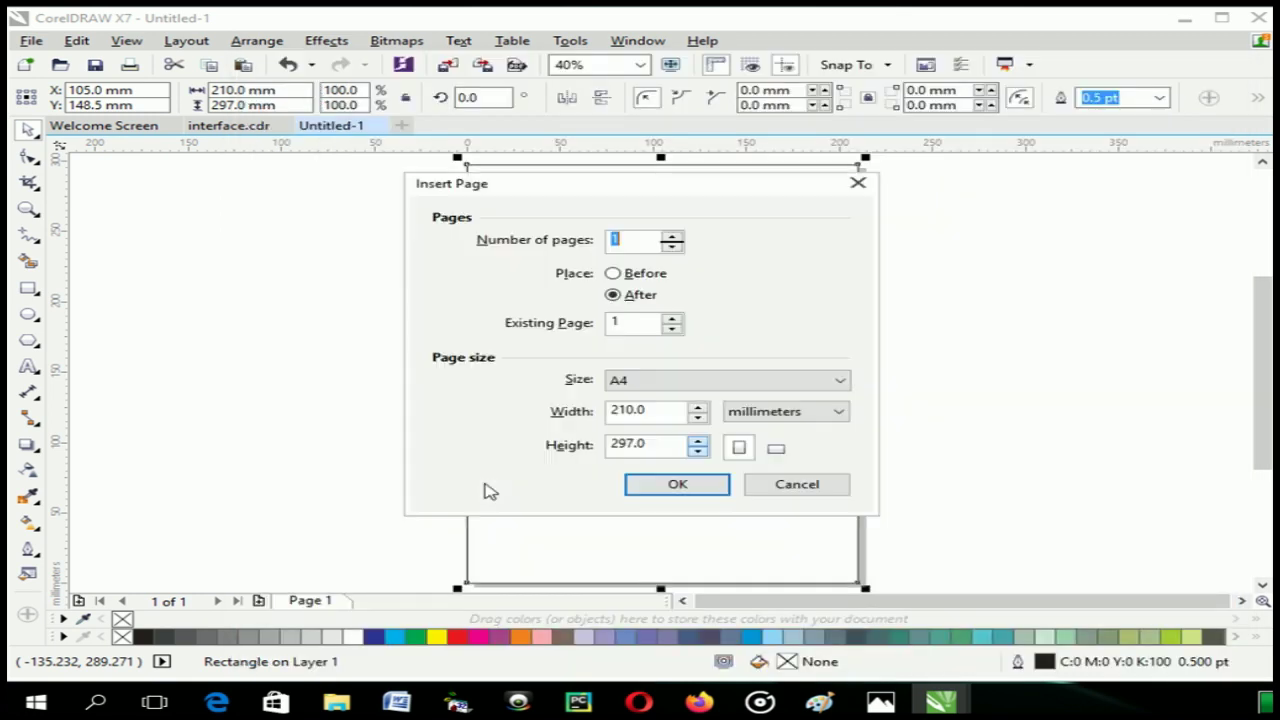
{"action": "left_click", "coordinate": [785, 490]}
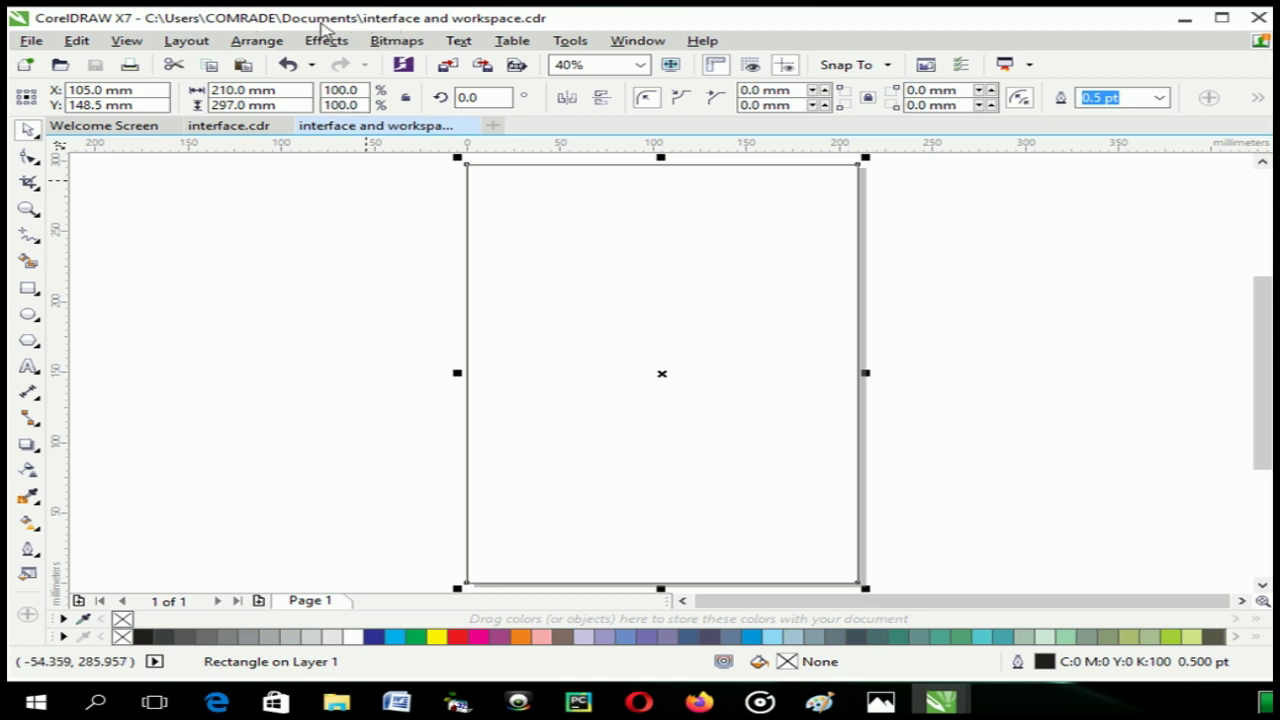
{"action": "left_click", "coordinate": [336, 207]}
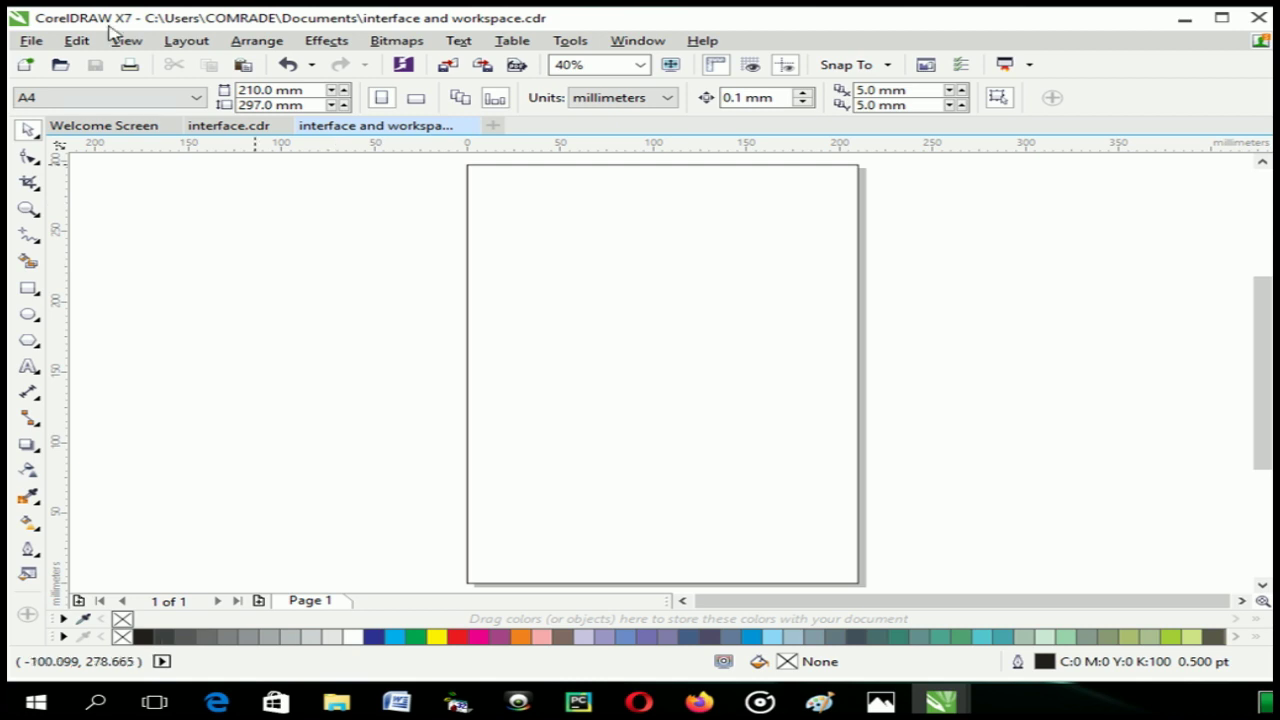
Step: Bring up the dialog for opening an existing drawing and leave it without choosing a file
{"action": "left_click", "coordinate": [31, 41]}
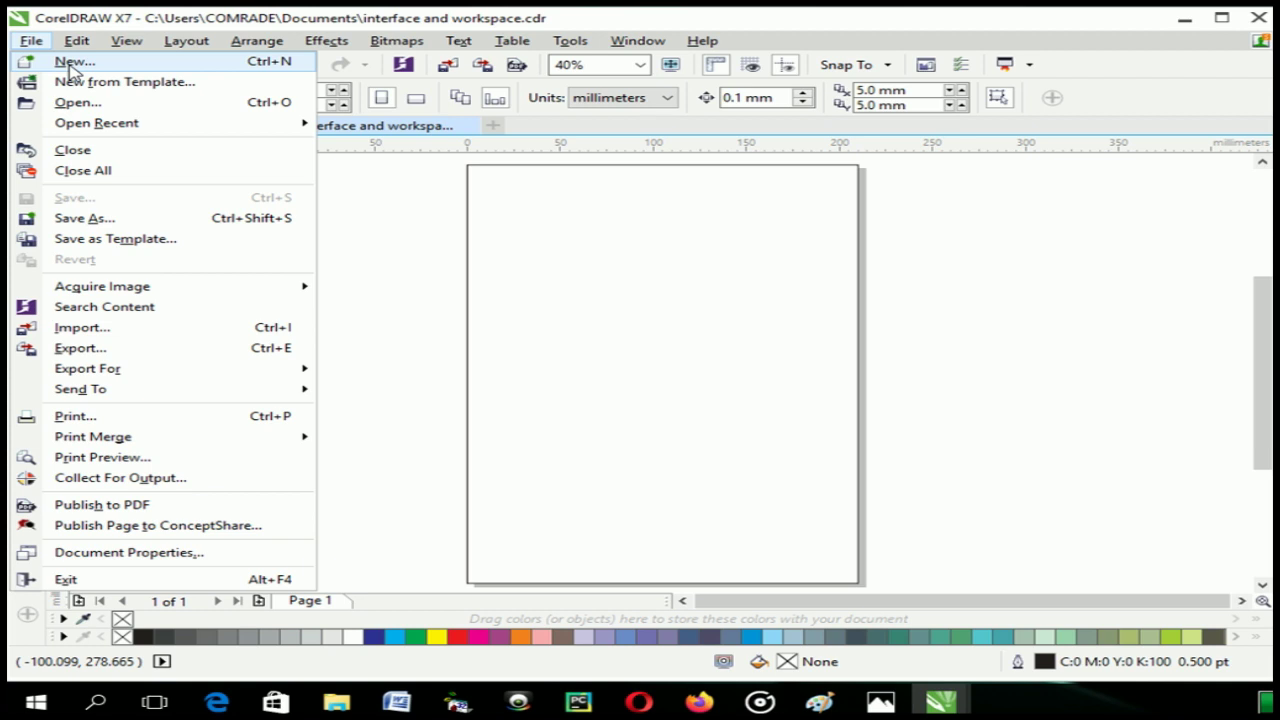
{"action": "left_click", "coordinate": [494, 20]}
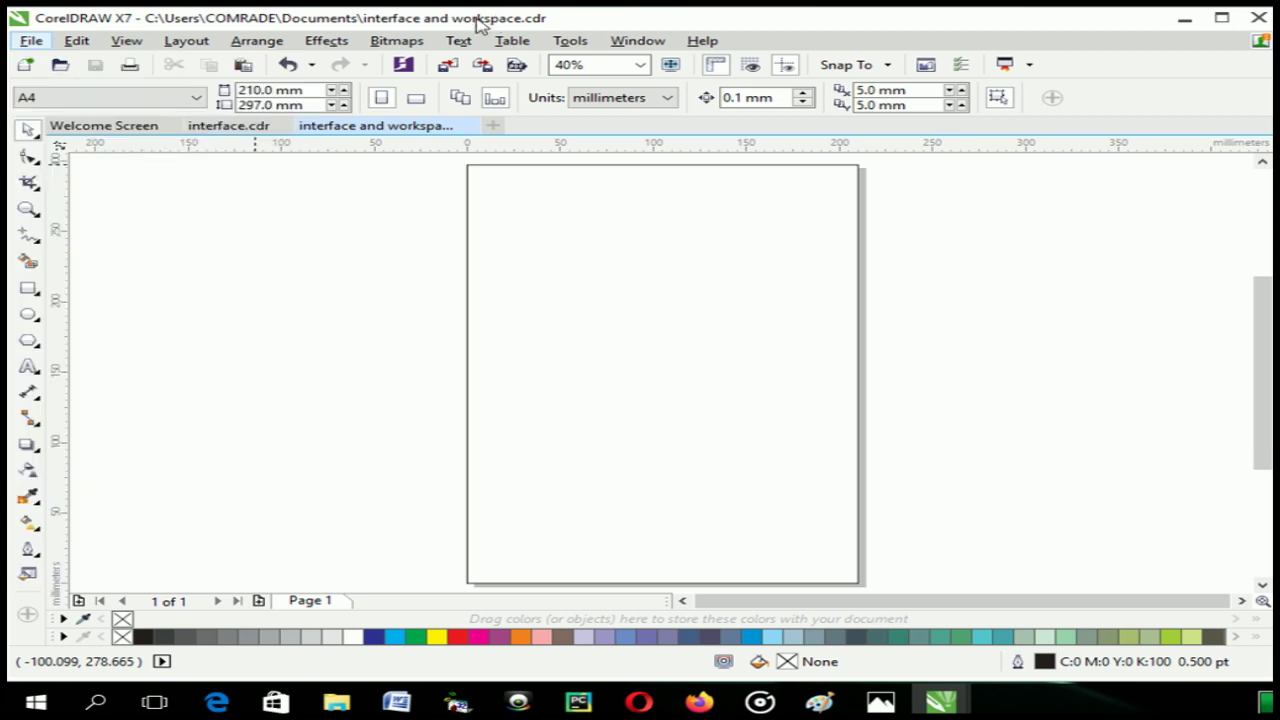
{"action": "left_click", "coordinate": [31, 40]}
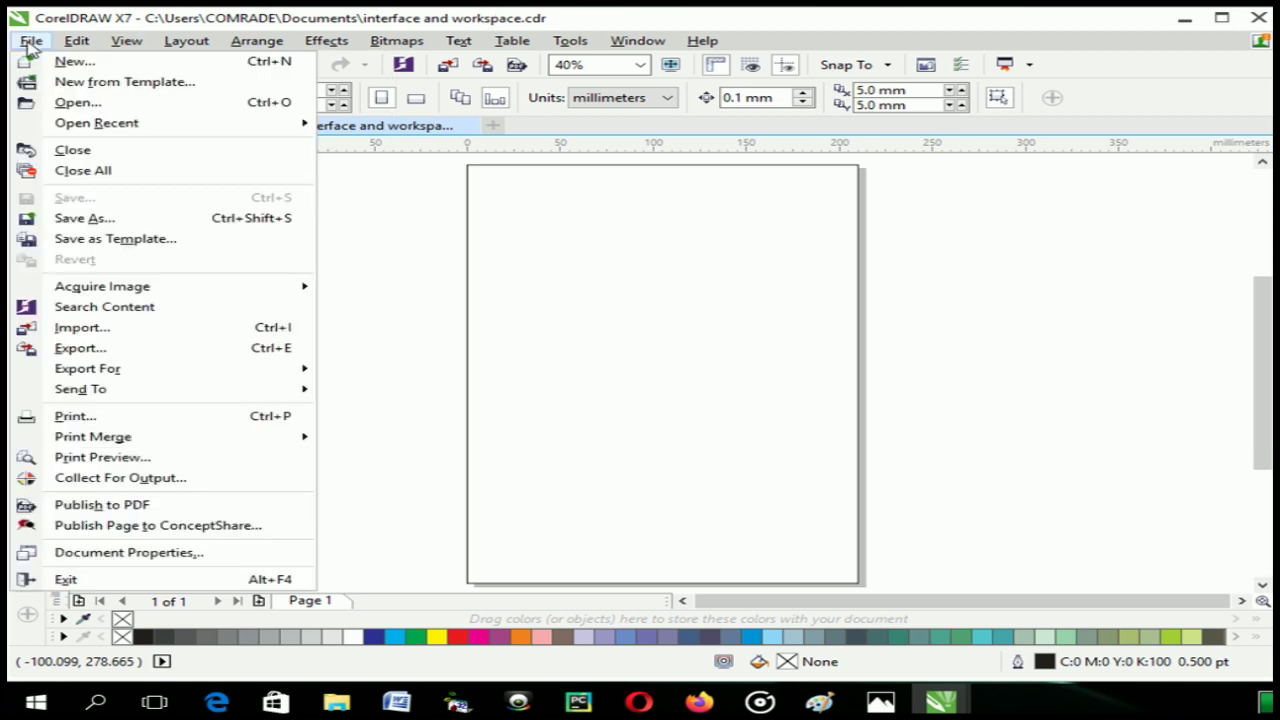
{"action": "left_click", "coordinate": [31, 40]}
{"action": "left_click", "coordinate": [31, 40]}
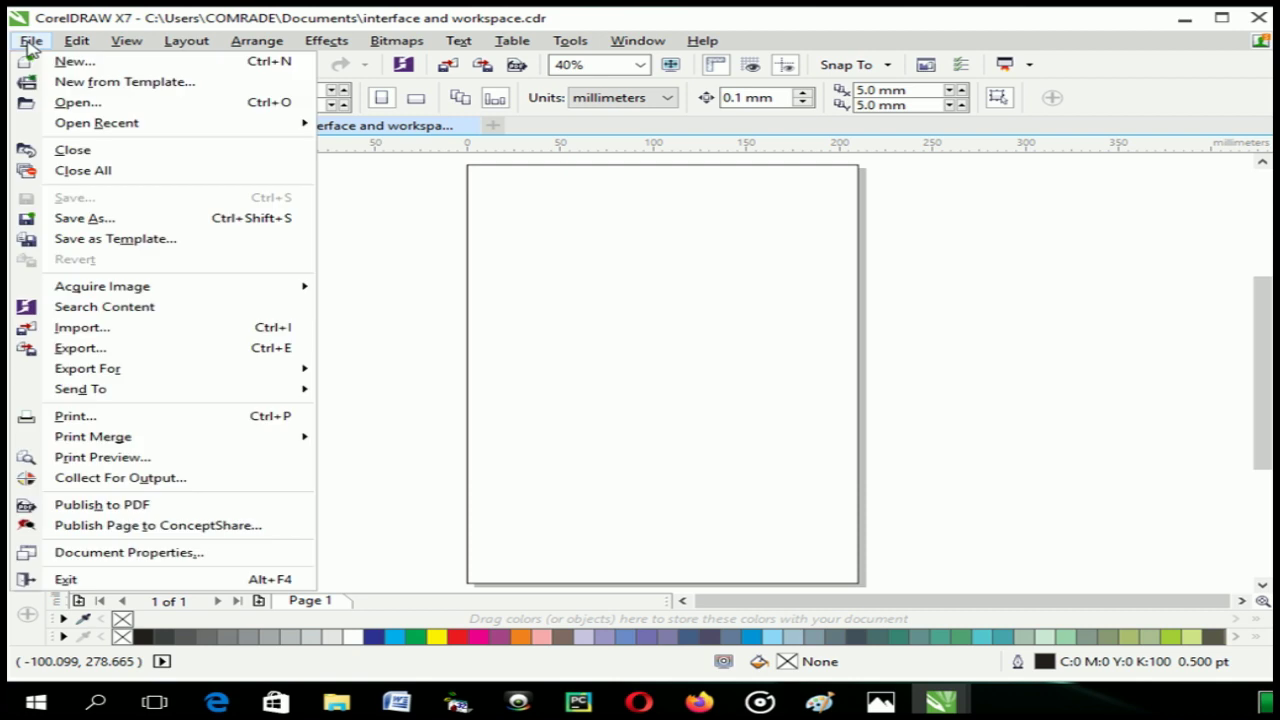
{"action": "left_click", "coordinate": [74, 104]}
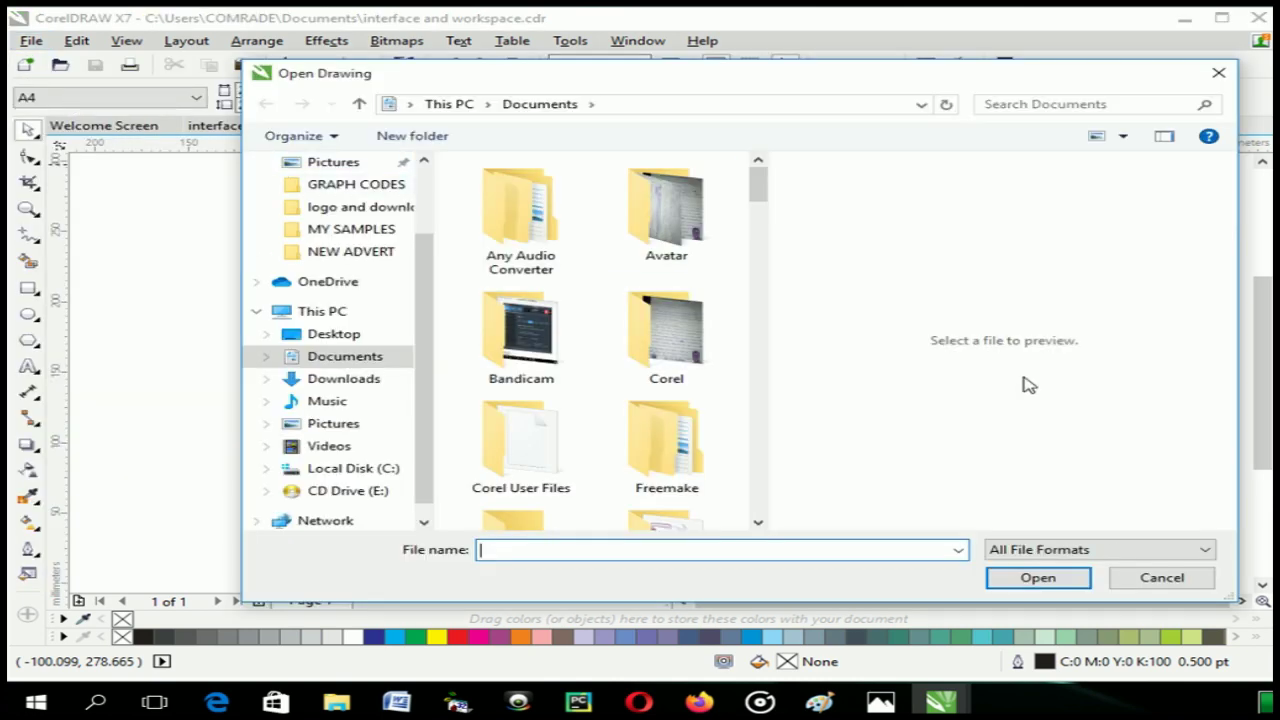
{"action": "left_click", "coordinate": [1140, 578]}
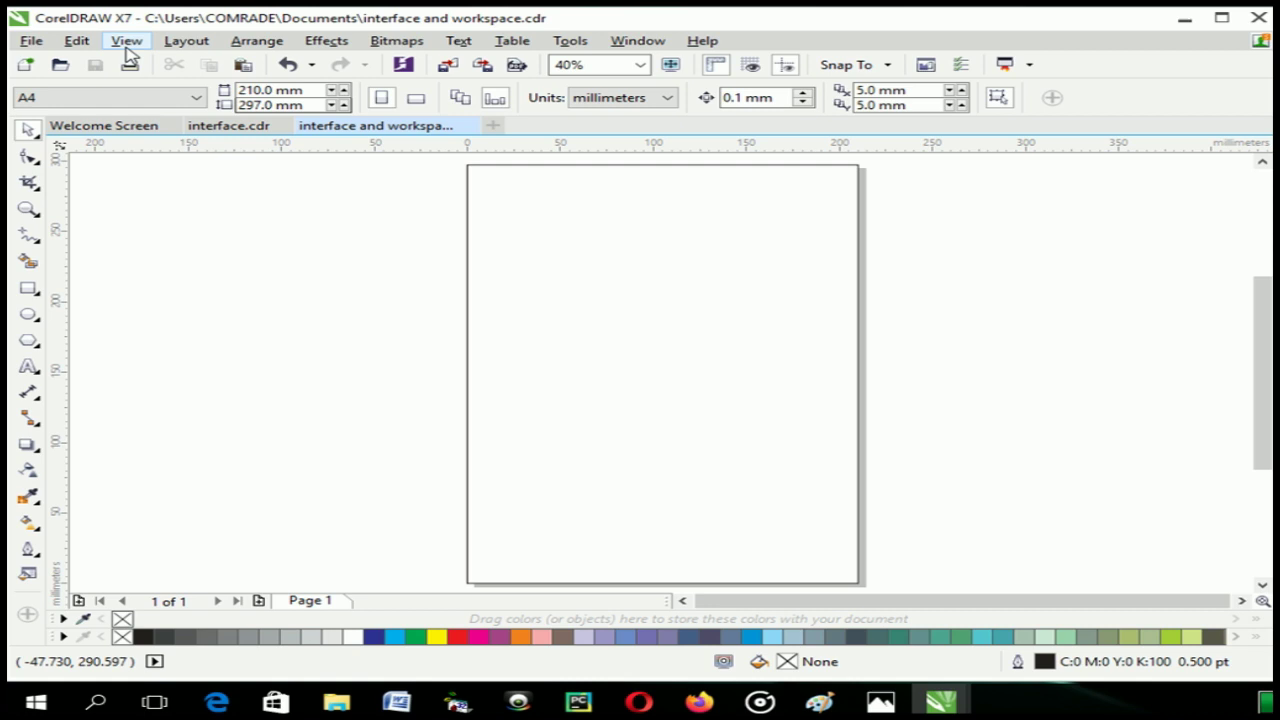
Step: Import the "caleb corona" image from the MY SAMPLES folder and place it over the page at about 219 × 220 mm
{"action": "left_click", "coordinate": [31, 41]}
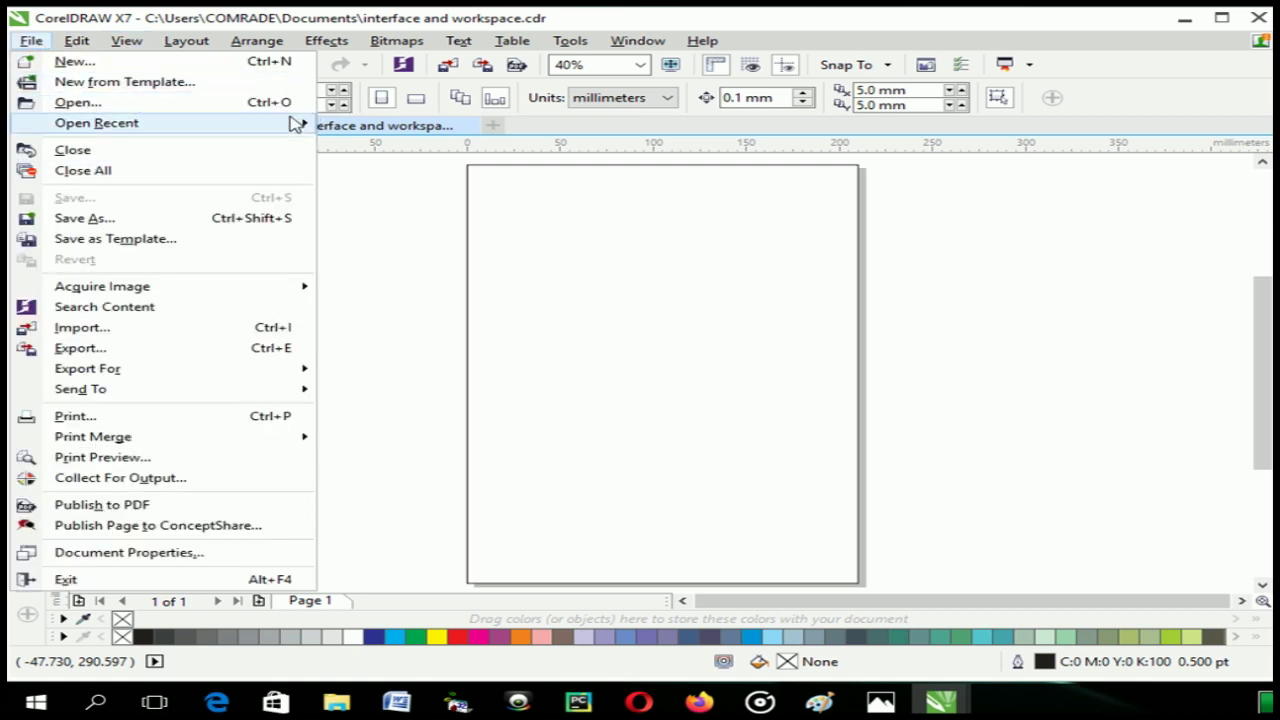
{"action": "mouse_move", "coordinate": [293, 123]}
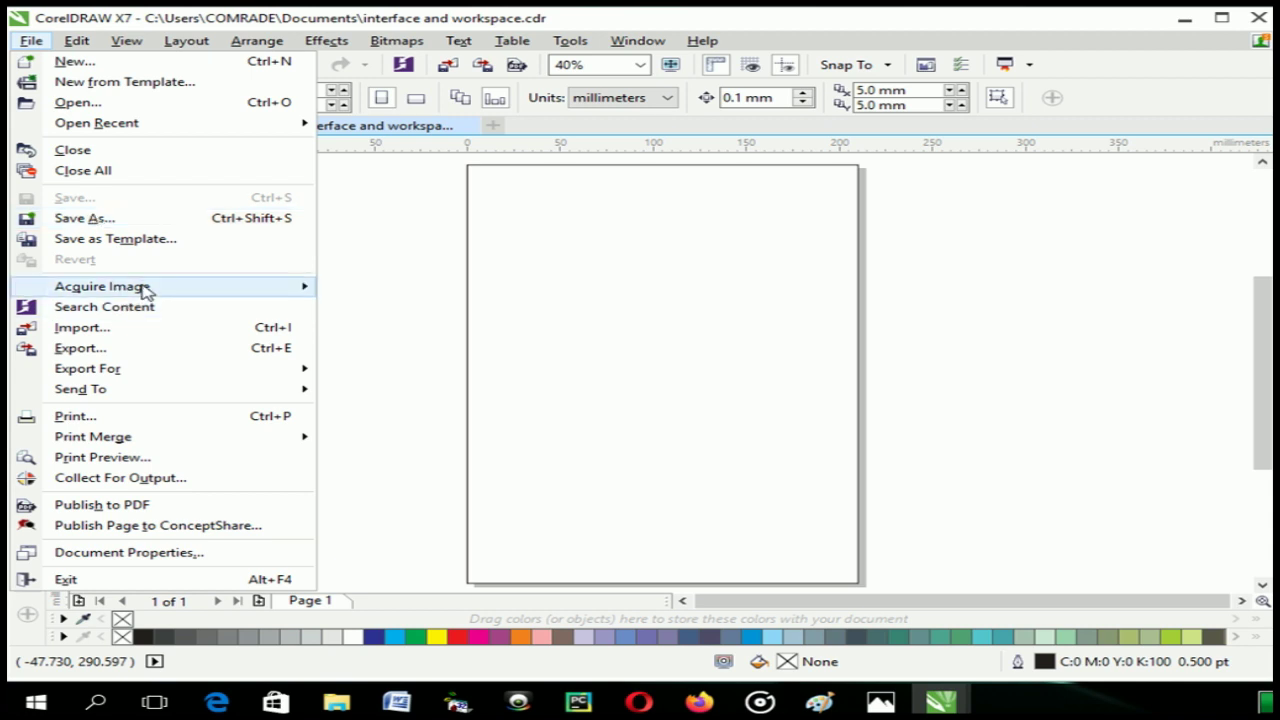
{"action": "mouse_move", "coordinate": [146, 289]}
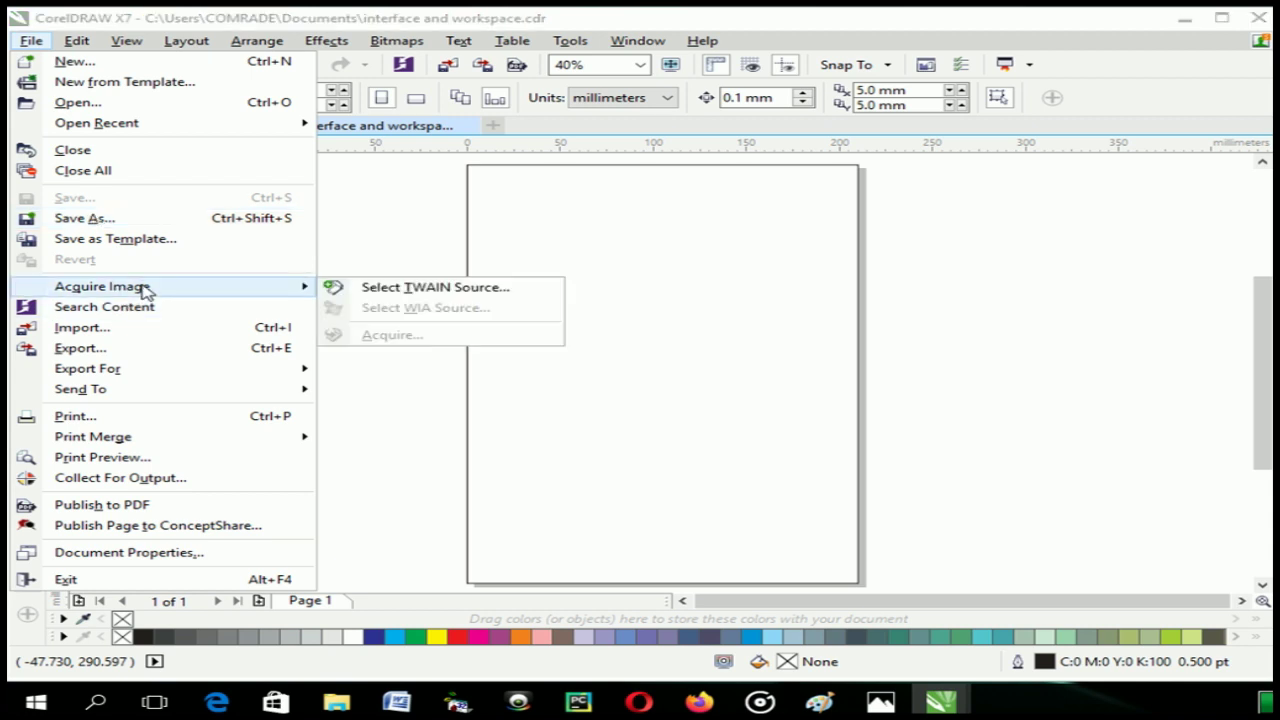
{"action": "left_click", "coordinate": [129, 340]}
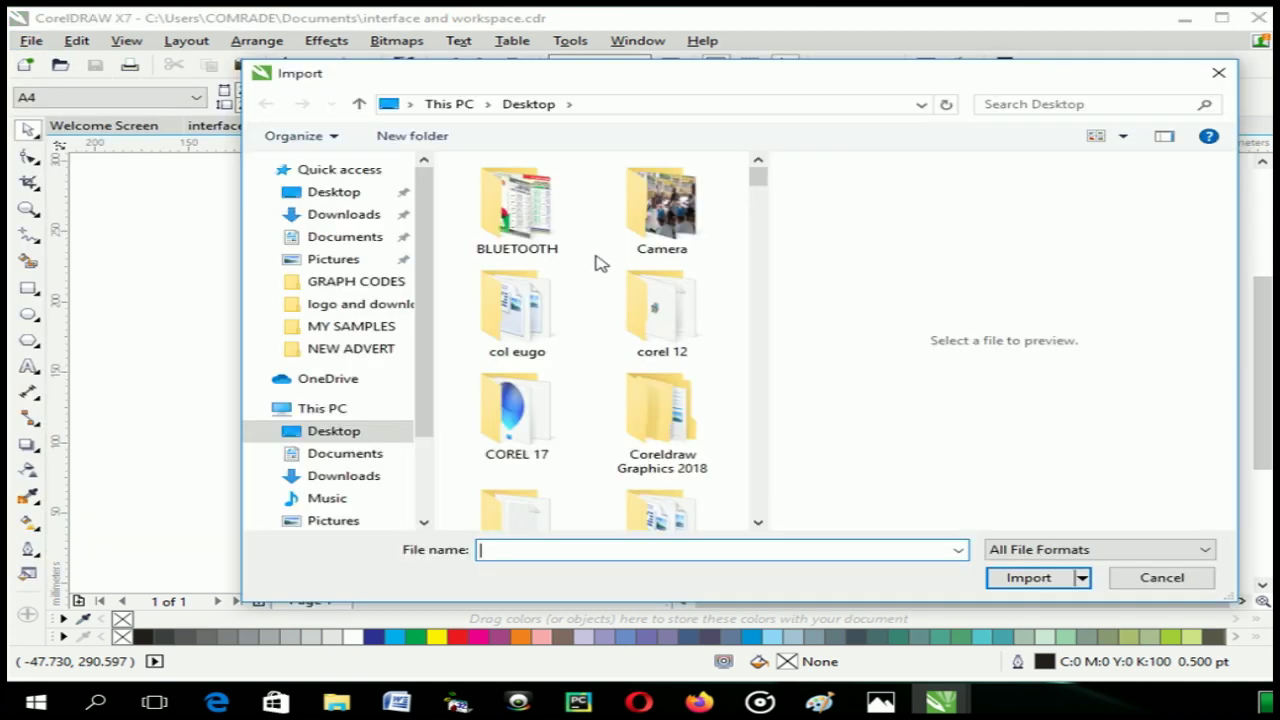
{"action": "double_click", "coordinate": [516, 236]}
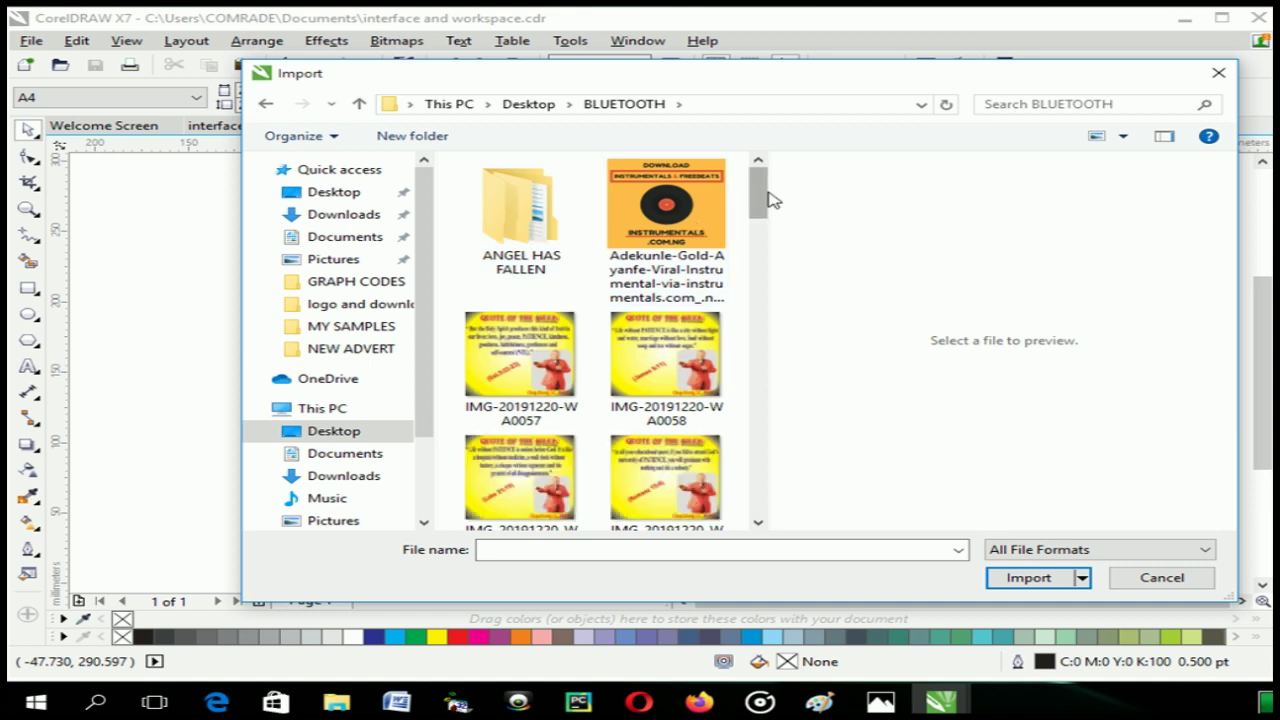
{"action": "left_click_drag", "start_coordinate": [760, 193], "coordinate": [748, 520]}
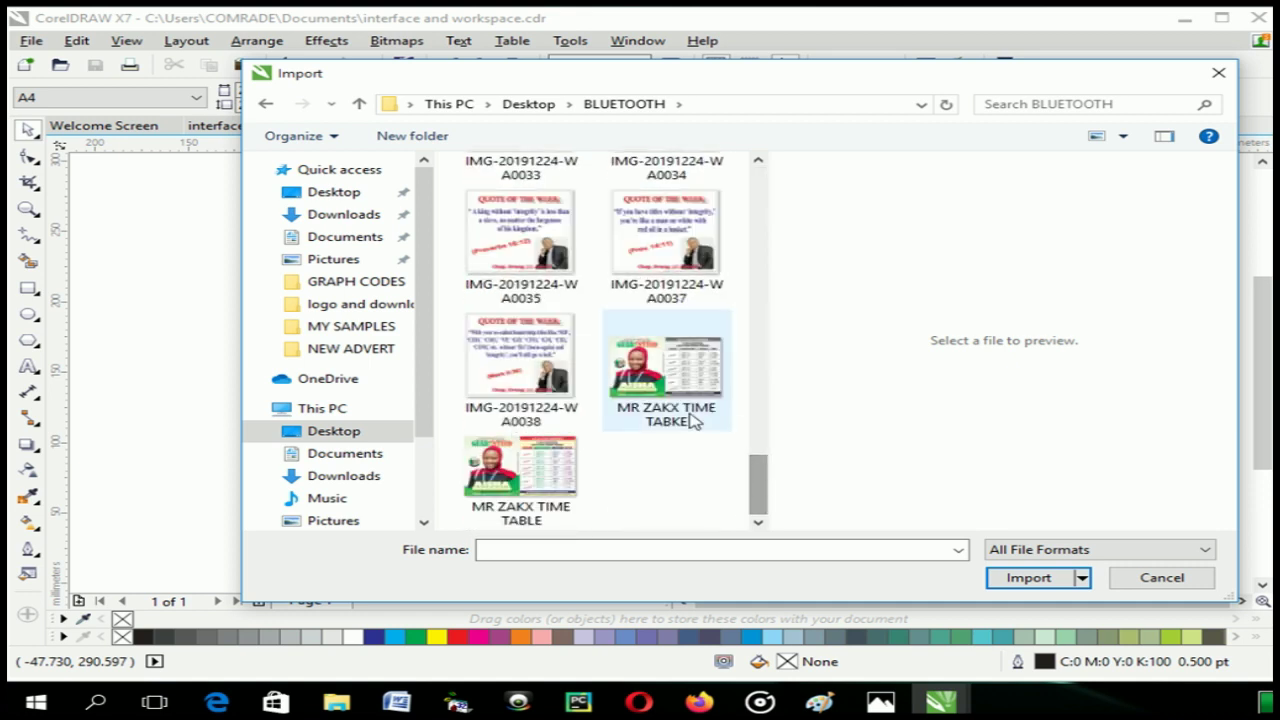
{"action": "left_click", "coordinate": [398, 332]}
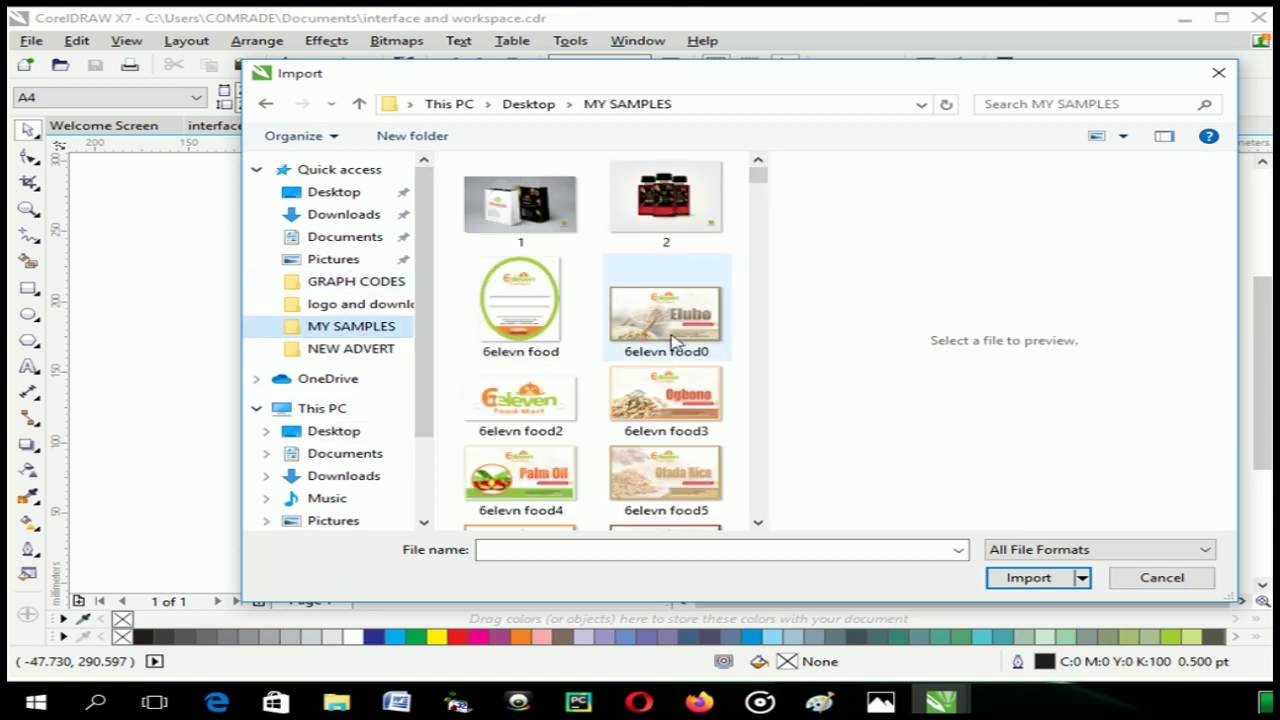
{"action": "left_click_drag", "start_coordinate": [758, 178], "coordinate": [758, 272]}
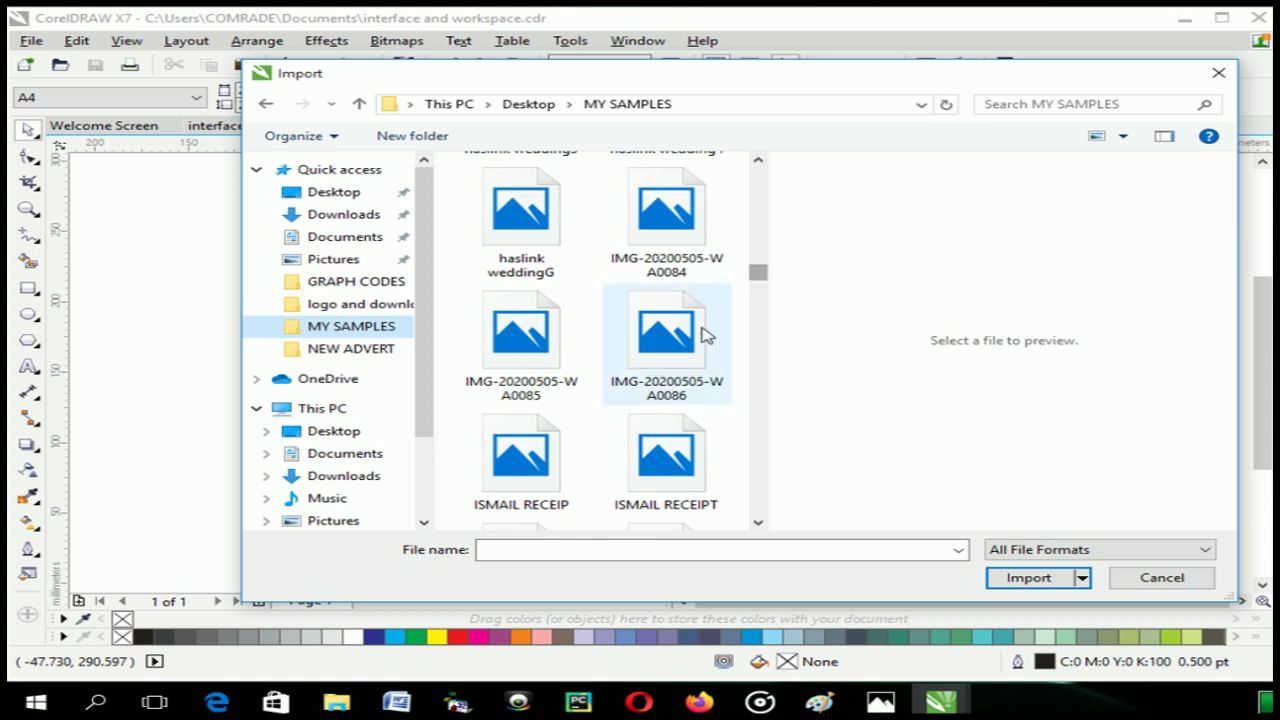
{"action": "left_click", "coordinate": [676, 355]}
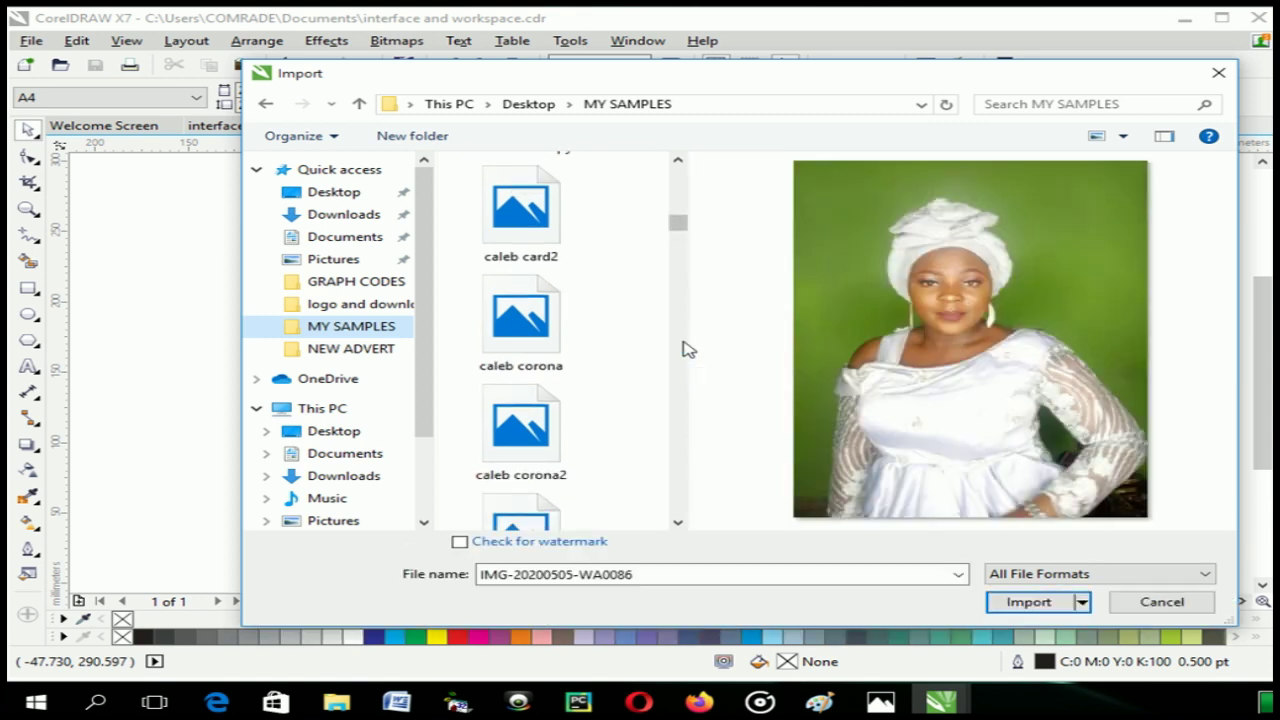
{"action": "left_click", "coordinate": [520, 318]}
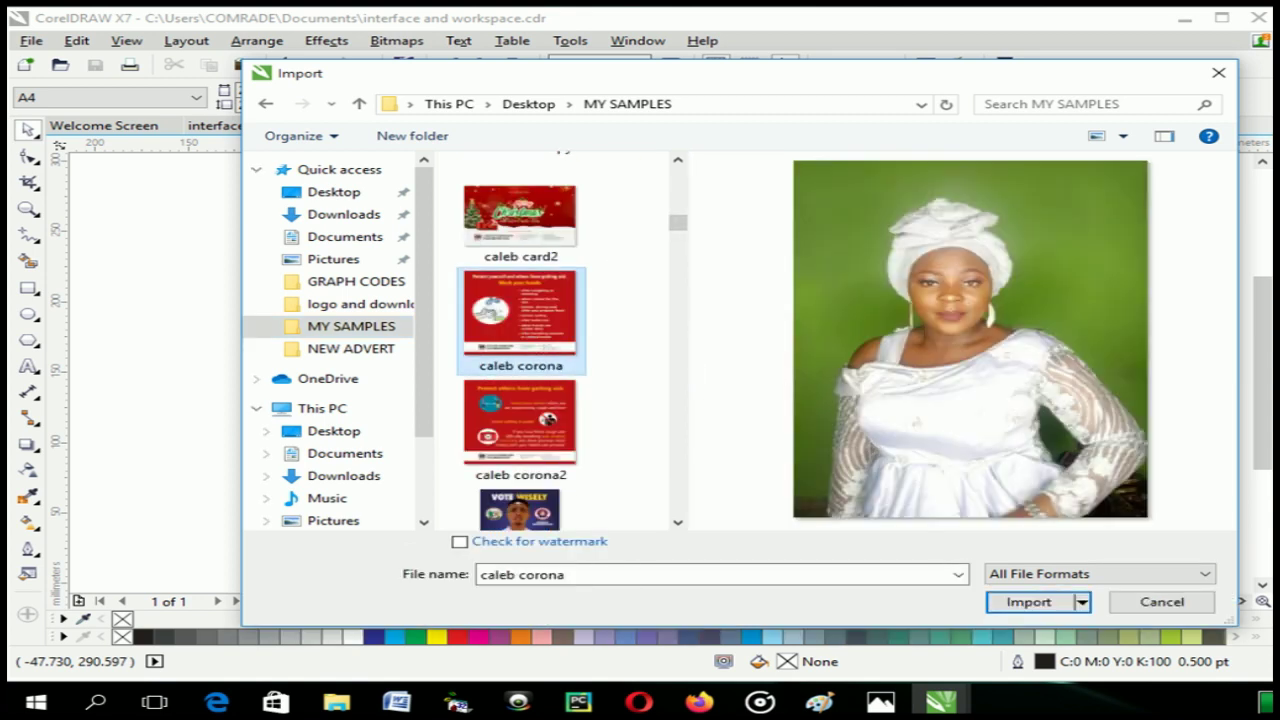
{"action": "left_click", "coordinate": [1029, 602]}
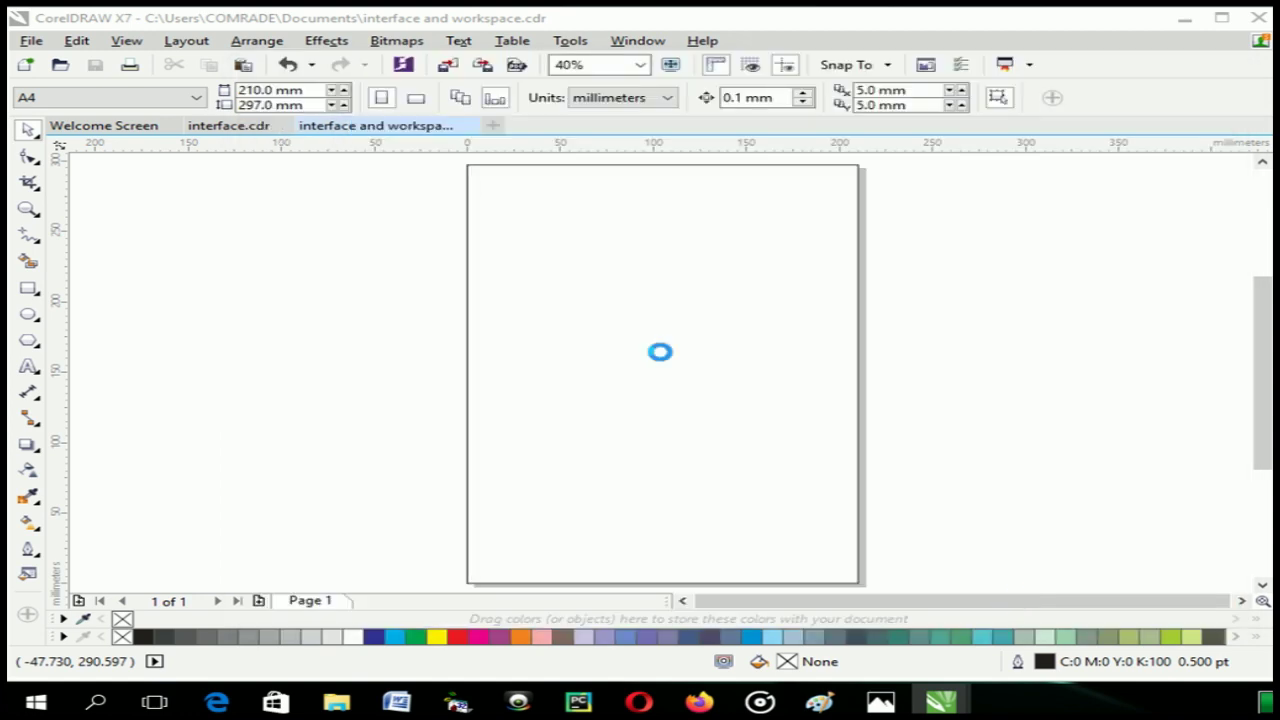
{"action": "left_click_drag", "start_coordinate": [434, 194], "coordinate": [860, 506]}
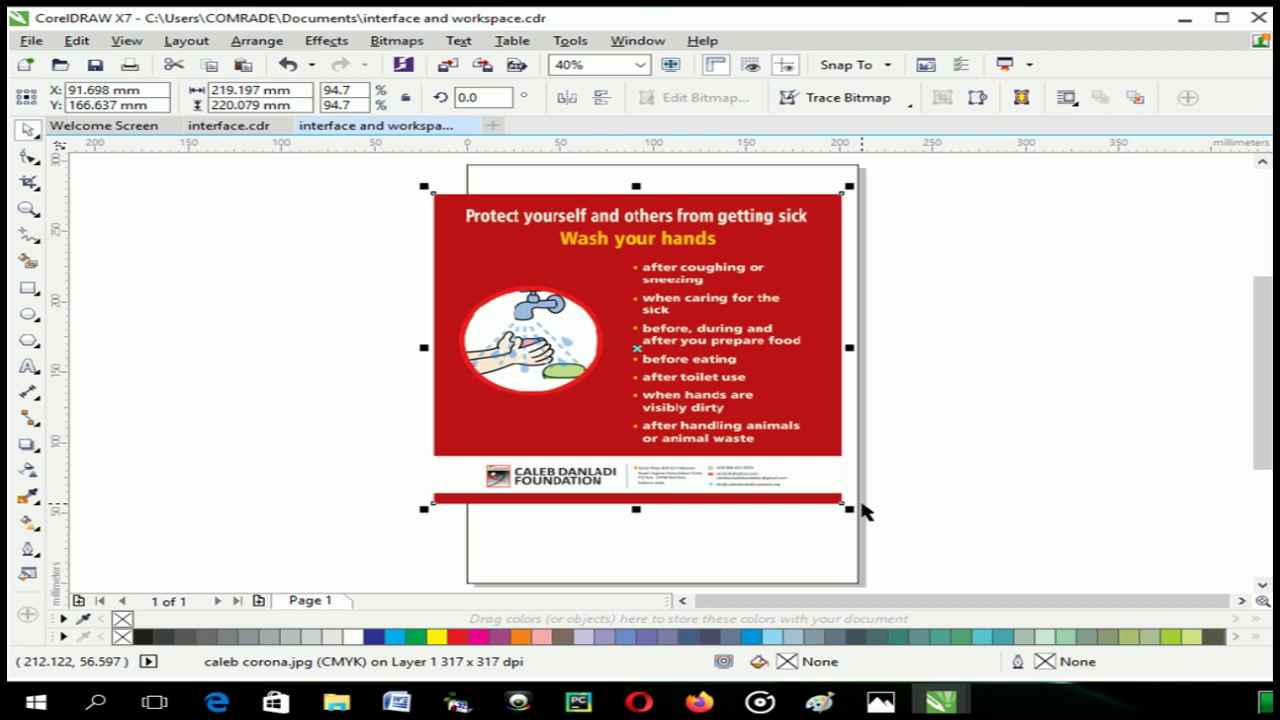
Step: Delete the imported image from the page
{"action": "key", "text": "Delete"}
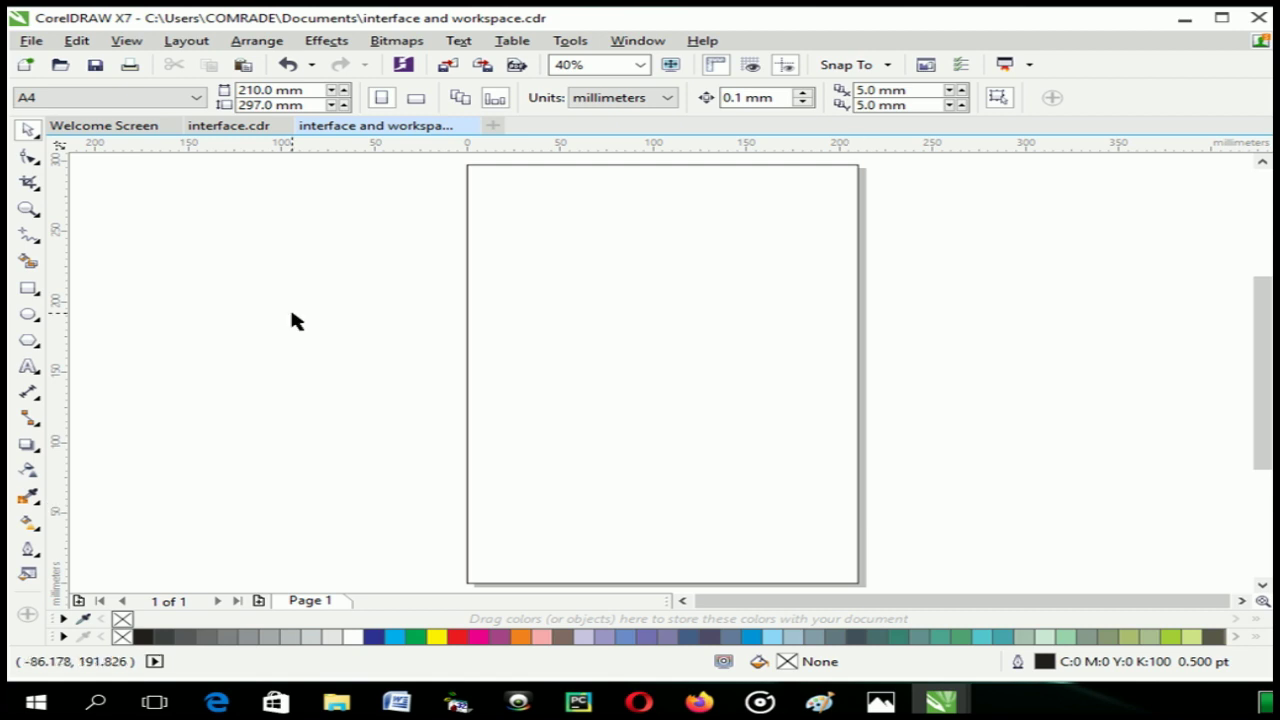
{"action": "left_click", "coordinate": [31, 41]}
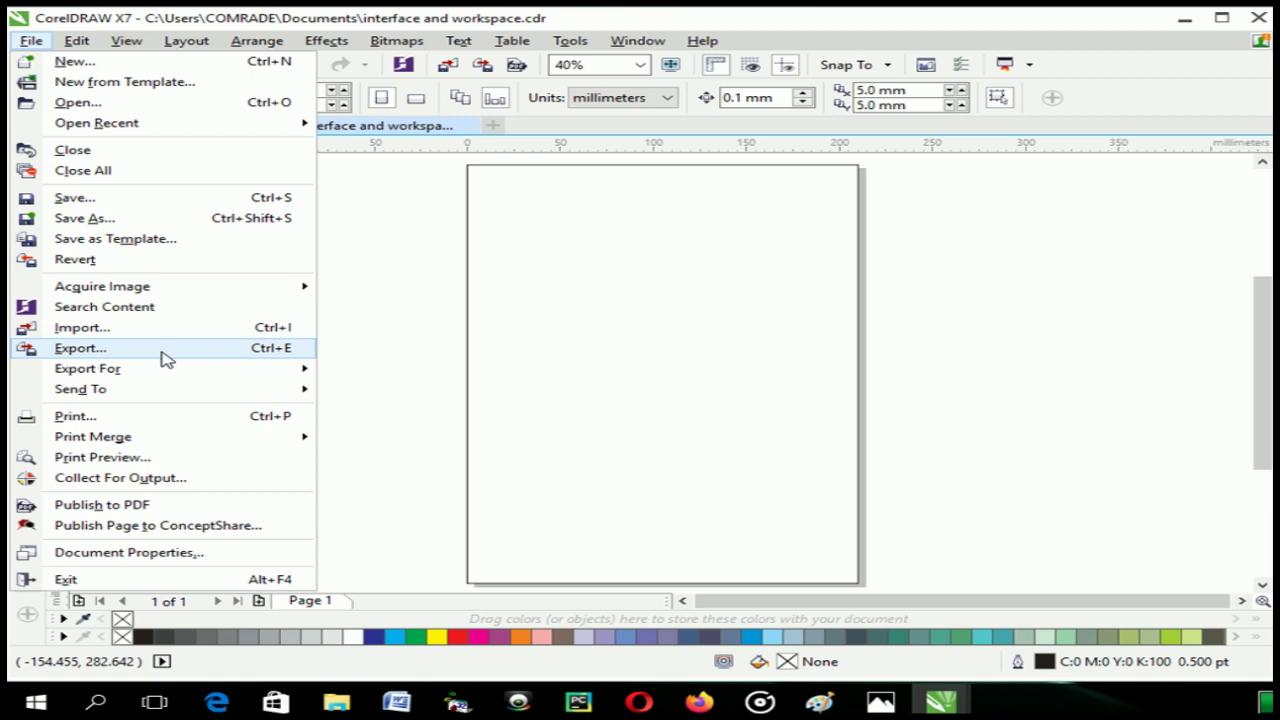
{"action": "mouse_move", "coordinate": [146, 405]}
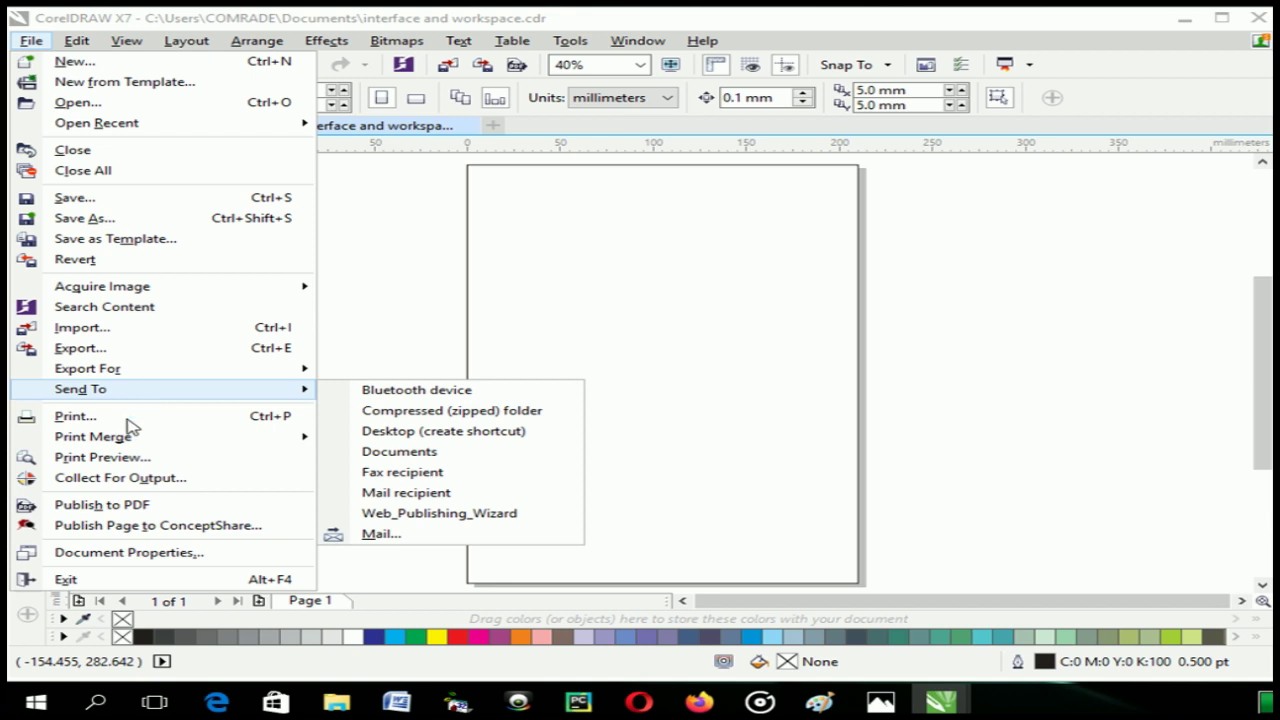
{"action": "left_click", "coordinate": [76, 40]}
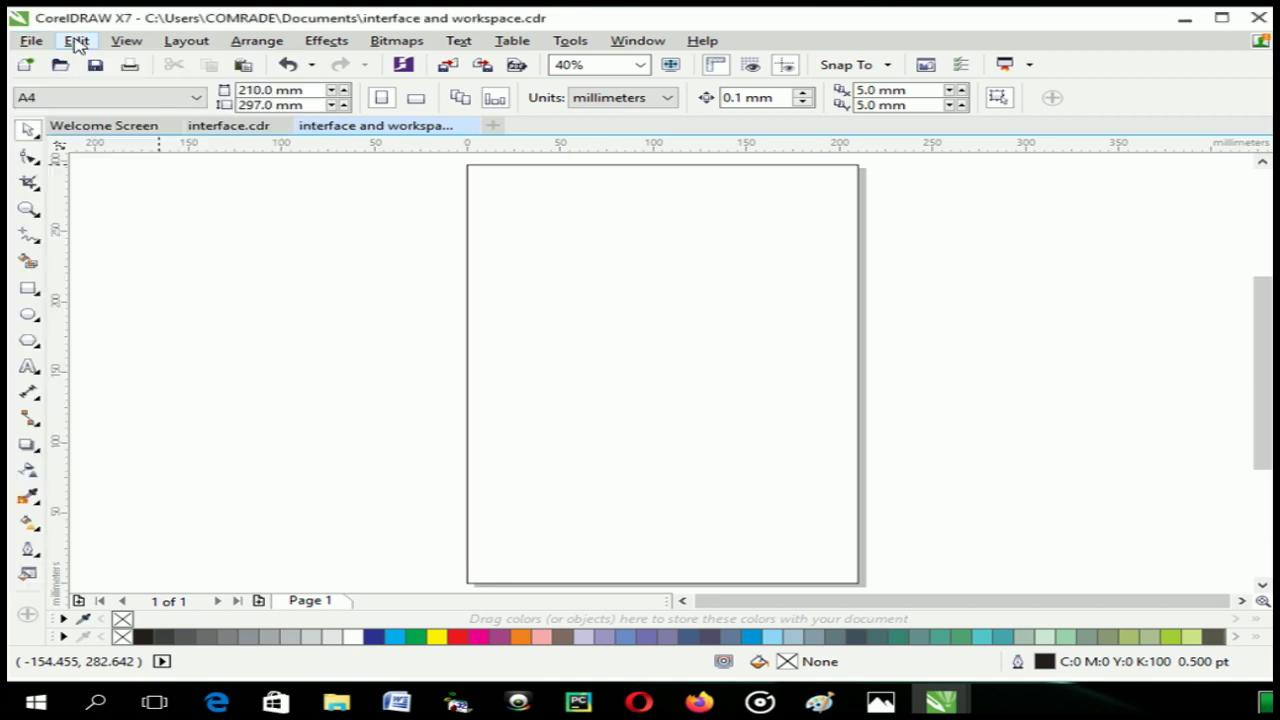
{"action": "left_click", "coordinate": [77, 41]}
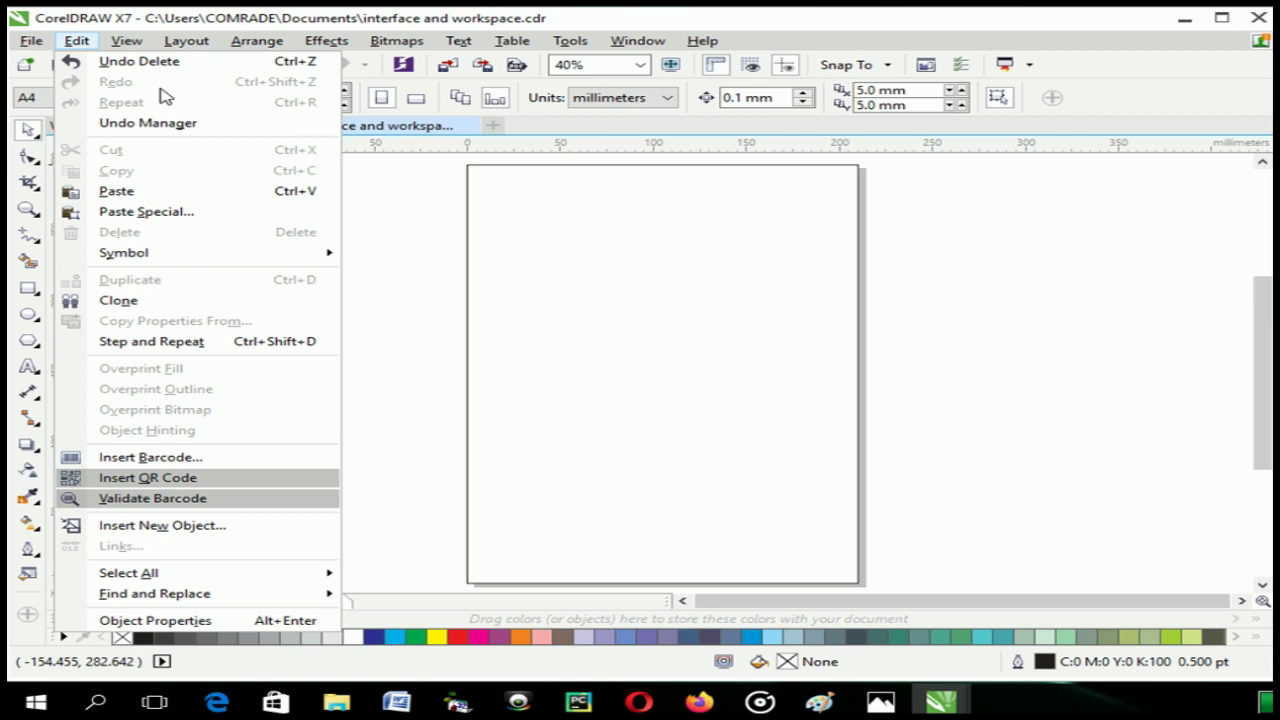
Step: Move the page-sized rectangle down and to the left, partly off the page, and undo the last move
{"action": "left_click", "coordinate": [560, 262]}
{"action": "left_click_drag", "start_coordinate": [614, 241], "coordinate": [455, 348]}
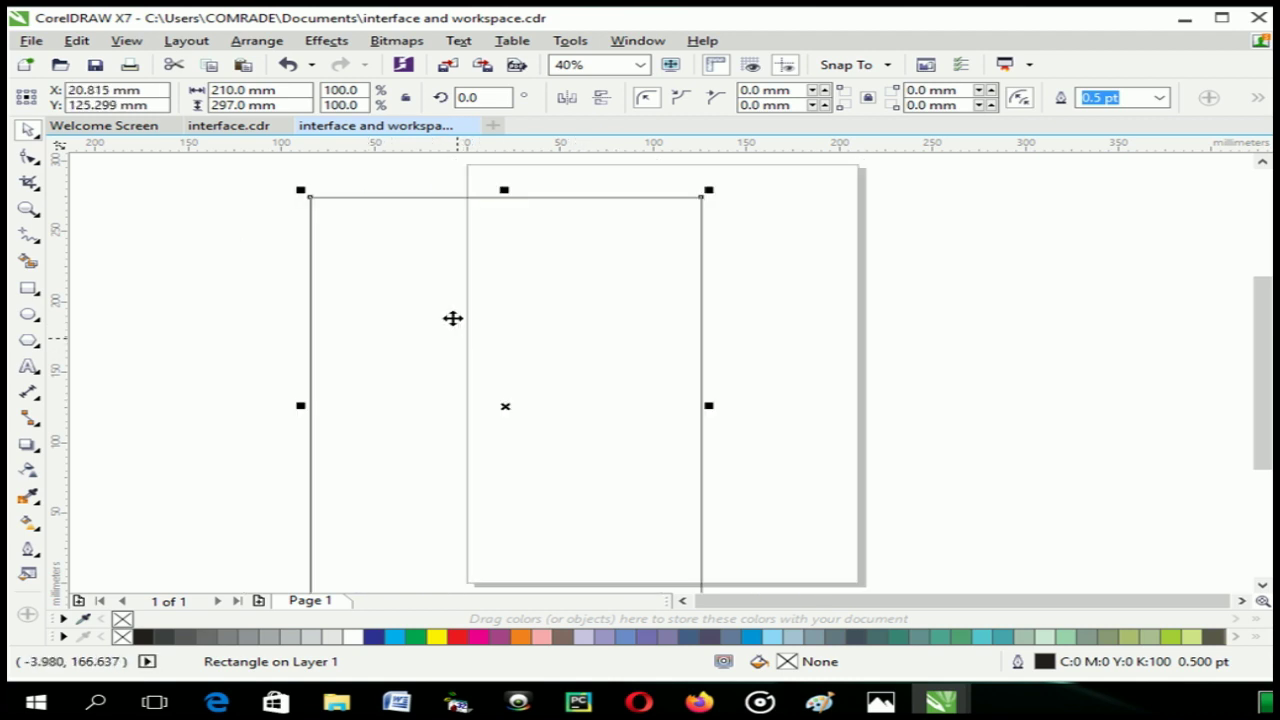
{"action": "left_click", "coordinate": [76, 40]}
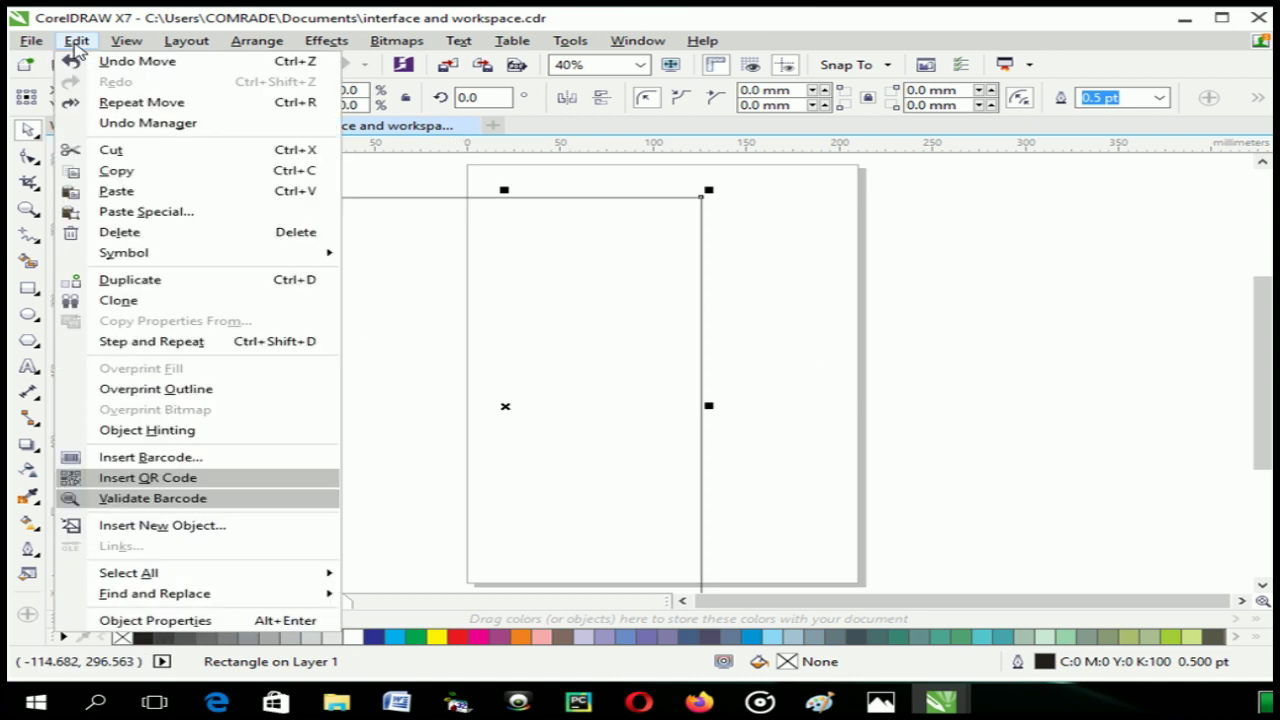
{"action": "left_click", "coordinate": [97, 63]}
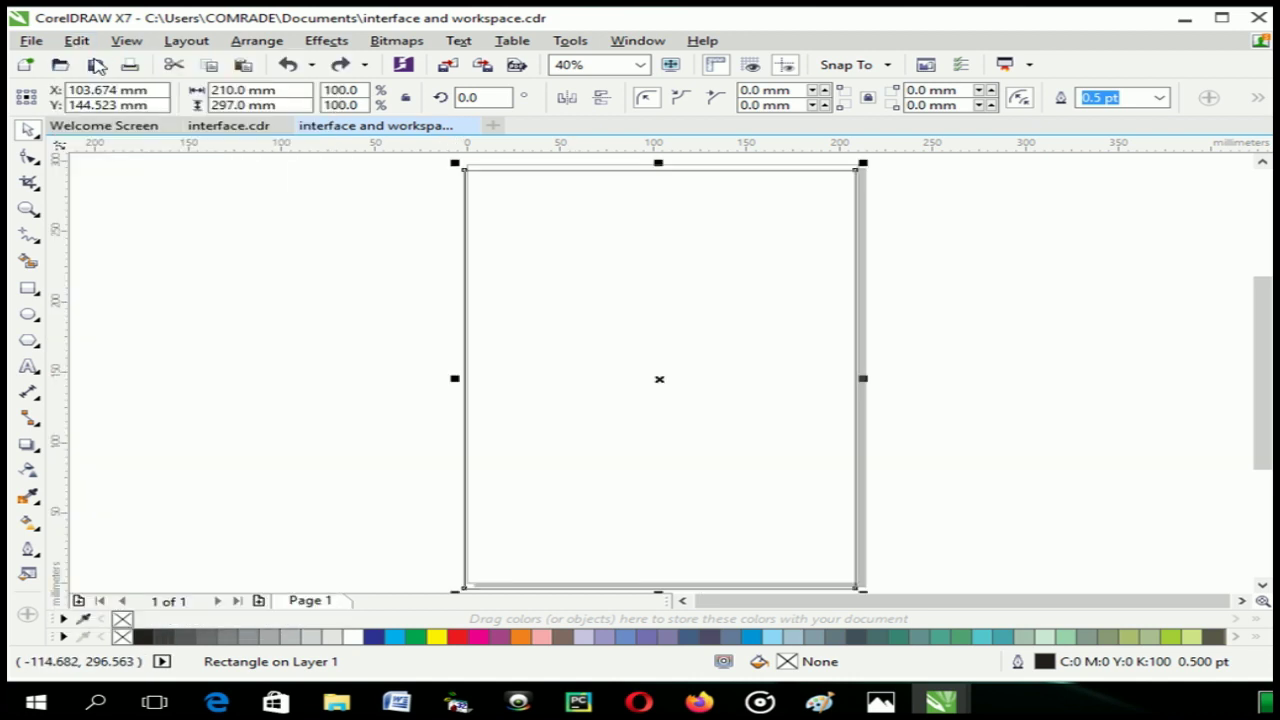
Step: Redo the rectangle's move, and undo it again to put the rectangle back on the page
{"action": "left_click", "coordinate": [78, 40]}
{"action": "left_click", "coordinate": [110, 81]}
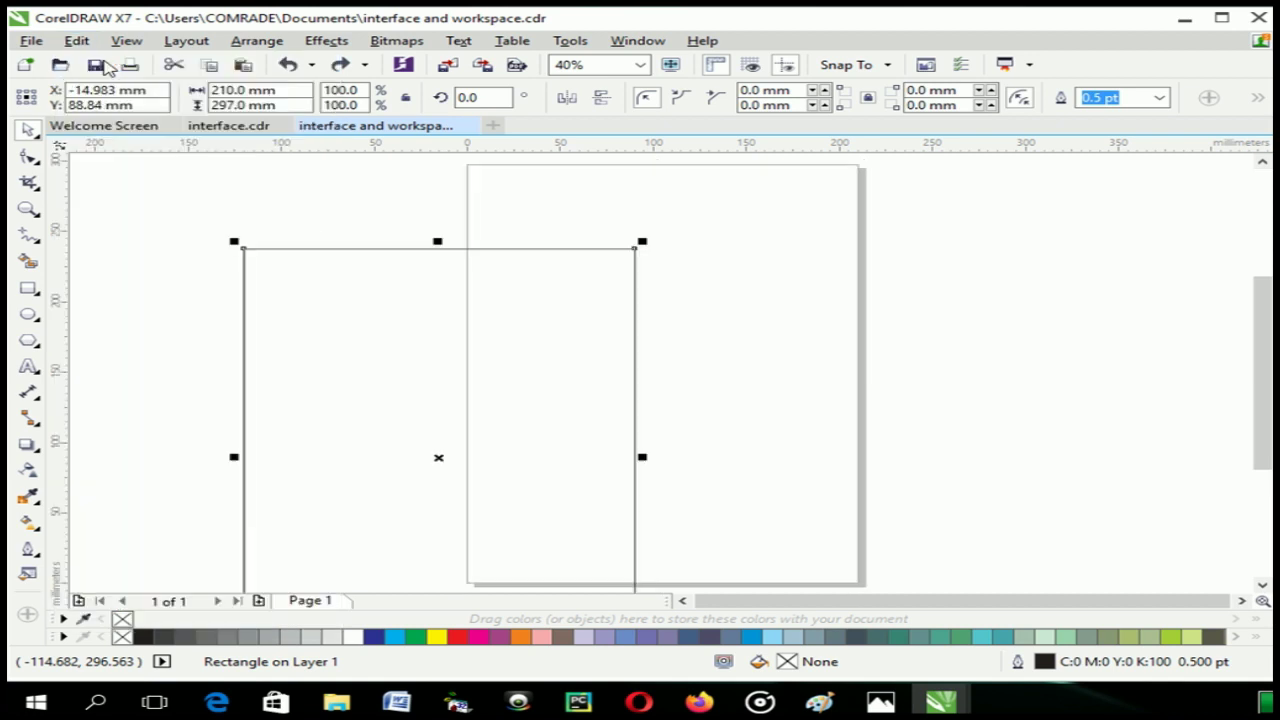
{"action": "left_click", "coordinate": [76, 40]}
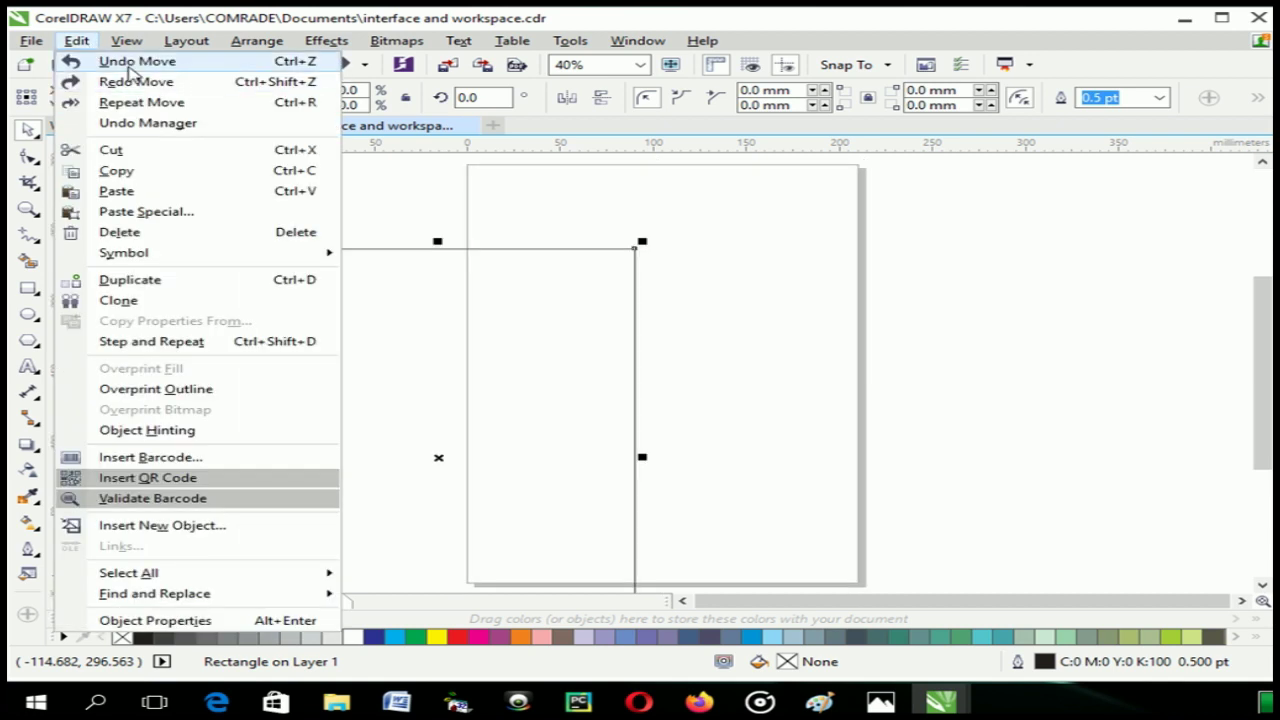
{"action": "left_click", "coordinate": [131, 66]}
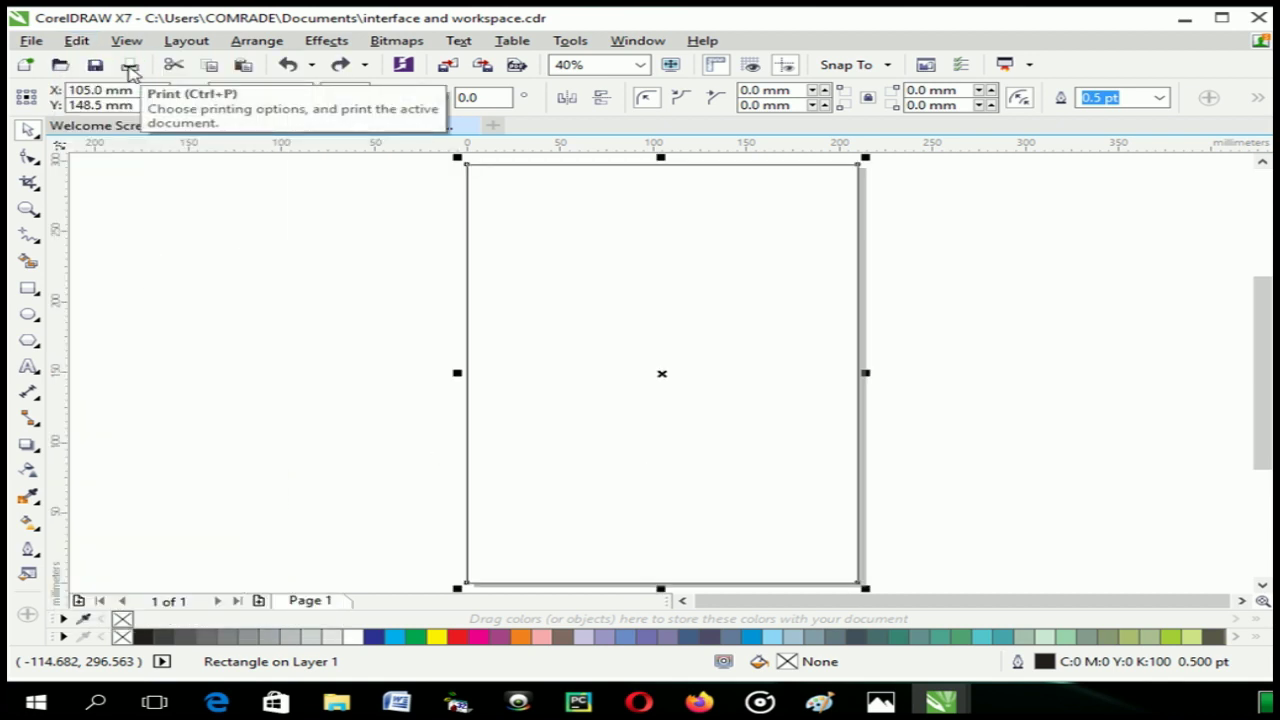
Step: Undo the deletion of the imported image, and redo it to remove the image from the page again
{"action": "left_click", "coordinate": [80, 41]}
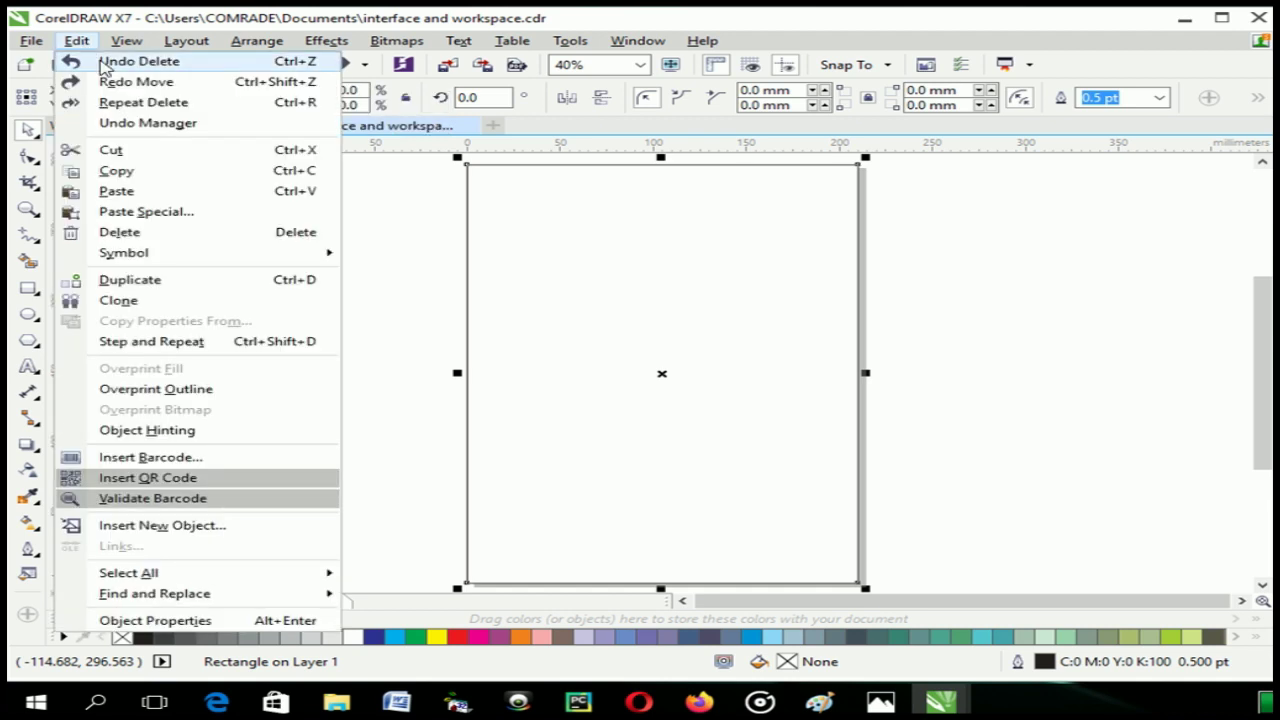
{"action": "left_click", "coordinate": [104, 62]}
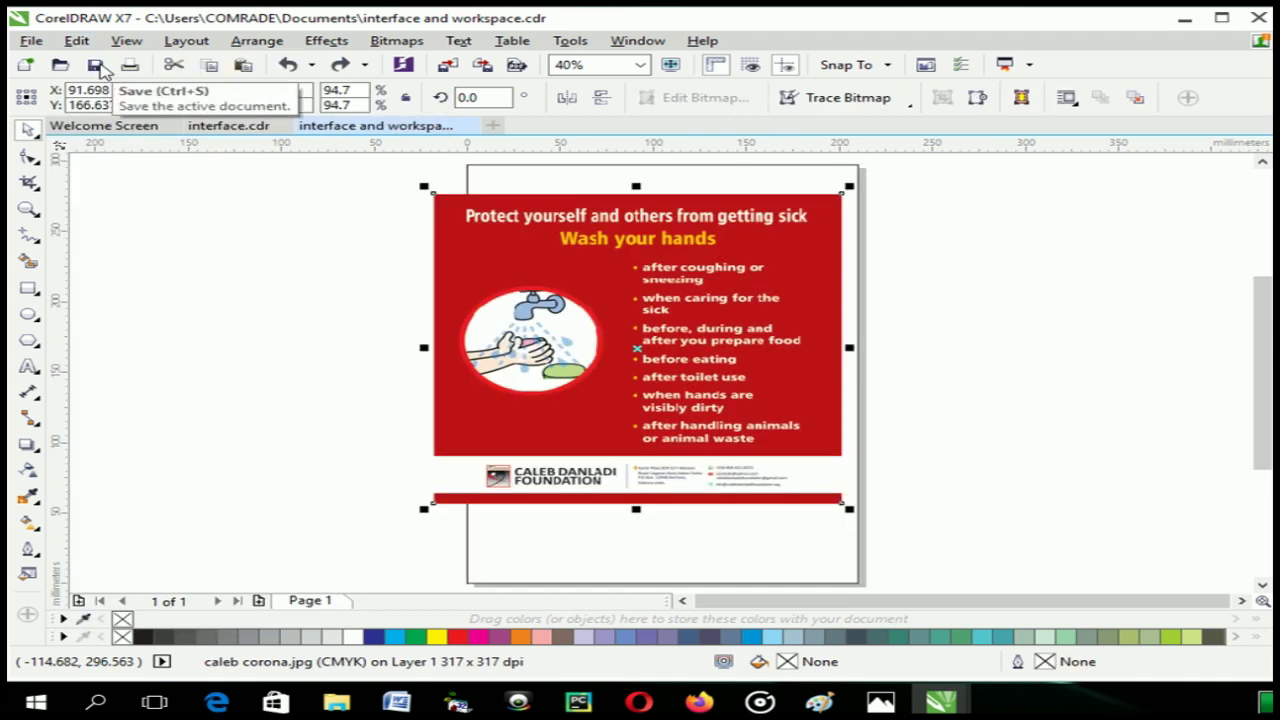
{"action": "left_click", "coordinate": [82, 41]}
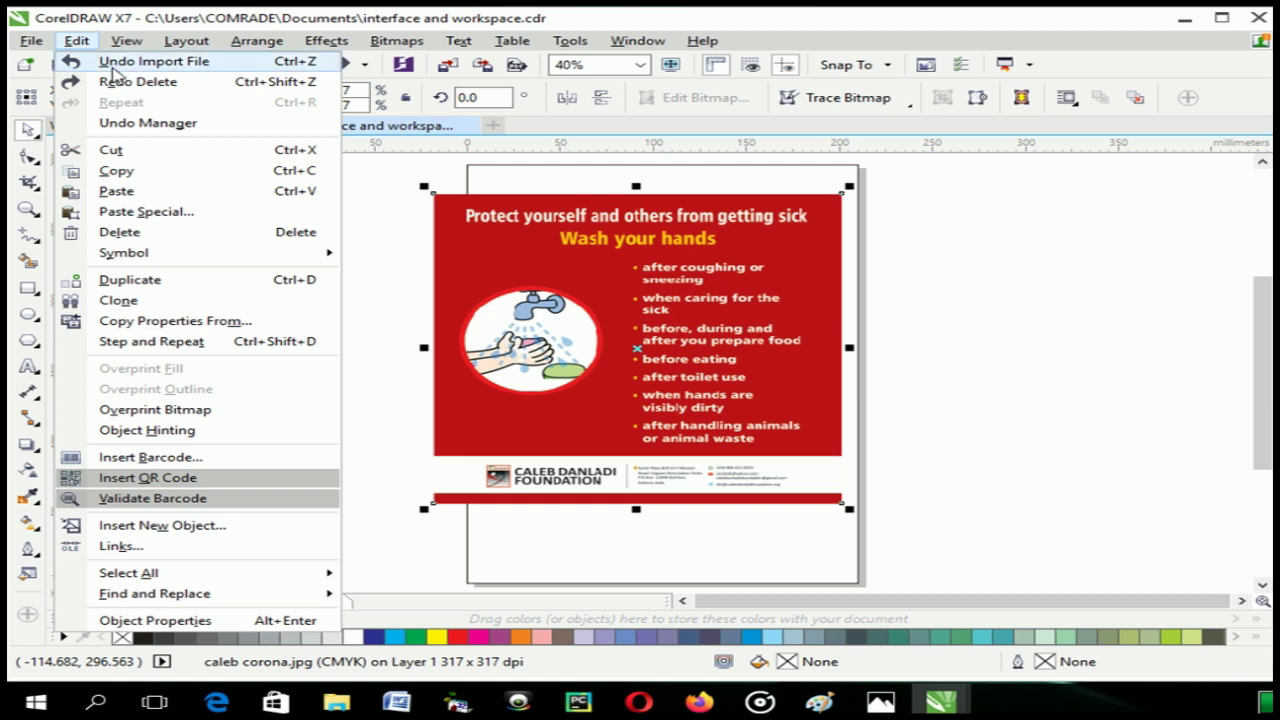
{"action": "left_click", "coordinate": [120, 81]}
{"action": "key", "text": "ctrl+z"}
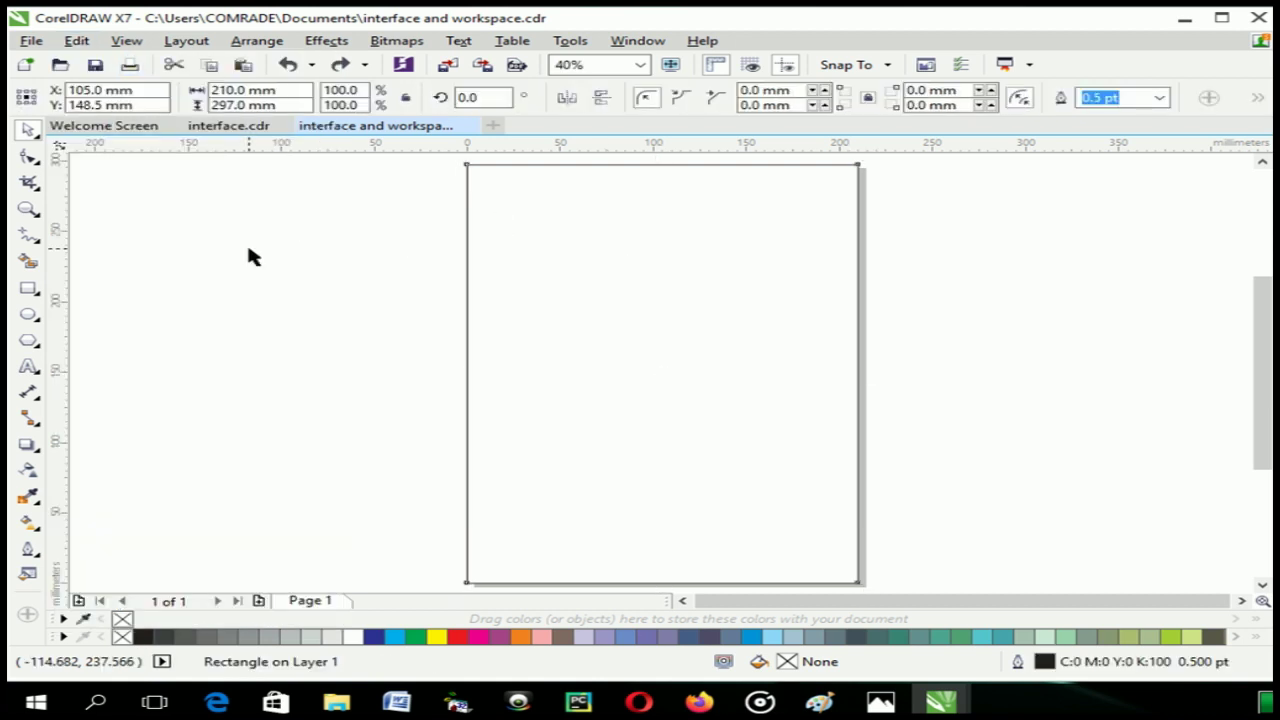
{"action": "key", "text": "ctrl+shift+z"}
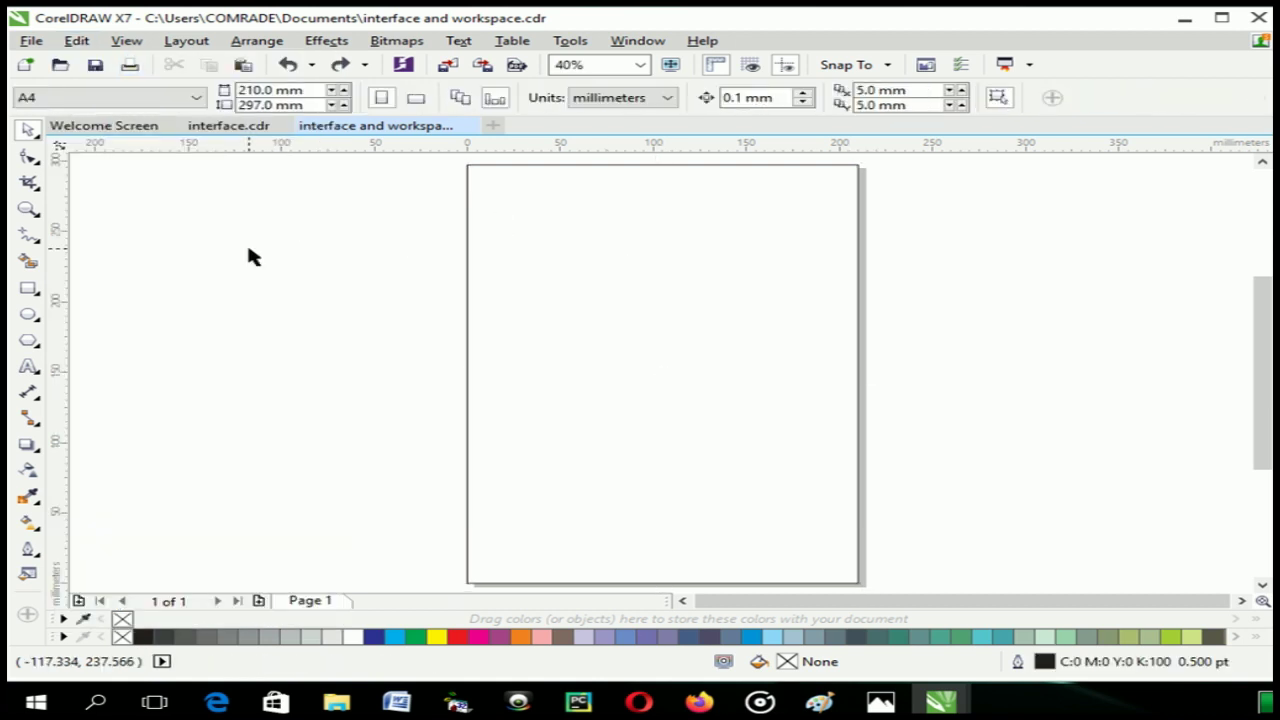
{"action": "left_click", "coordinate": [126, 41]}
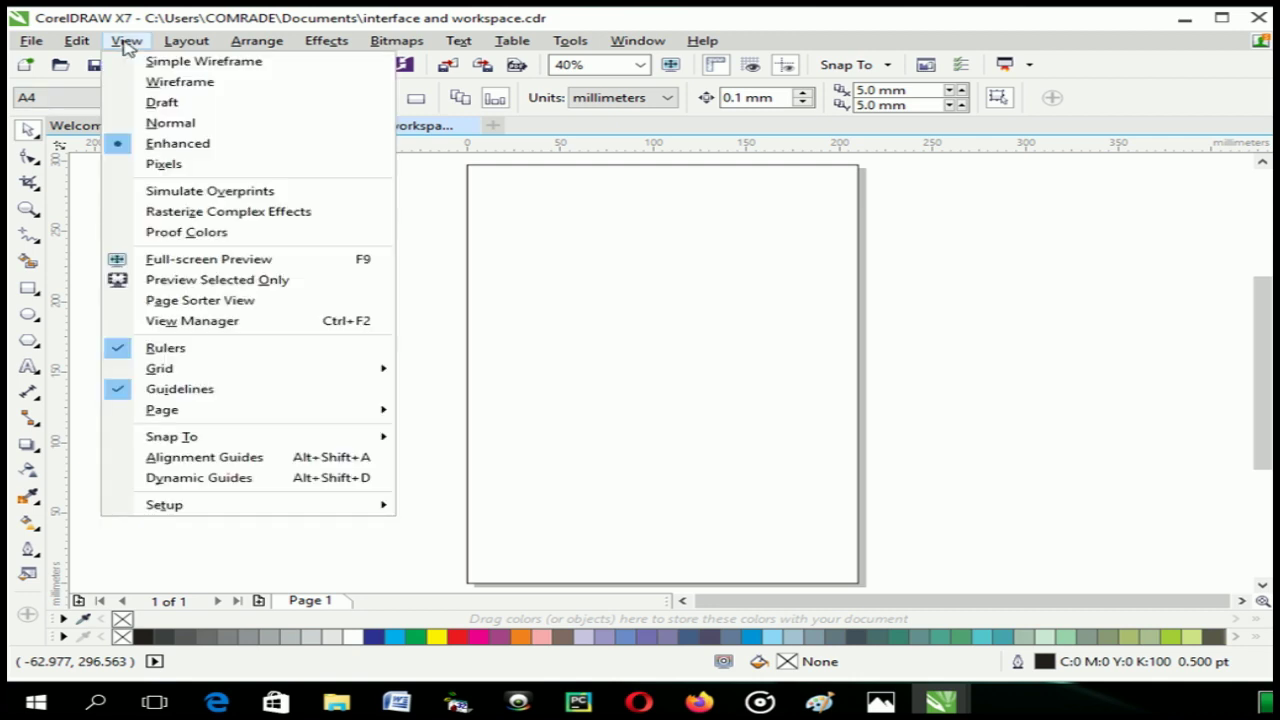
{"action": "mouse_move", "coordinate": [186, 45]}
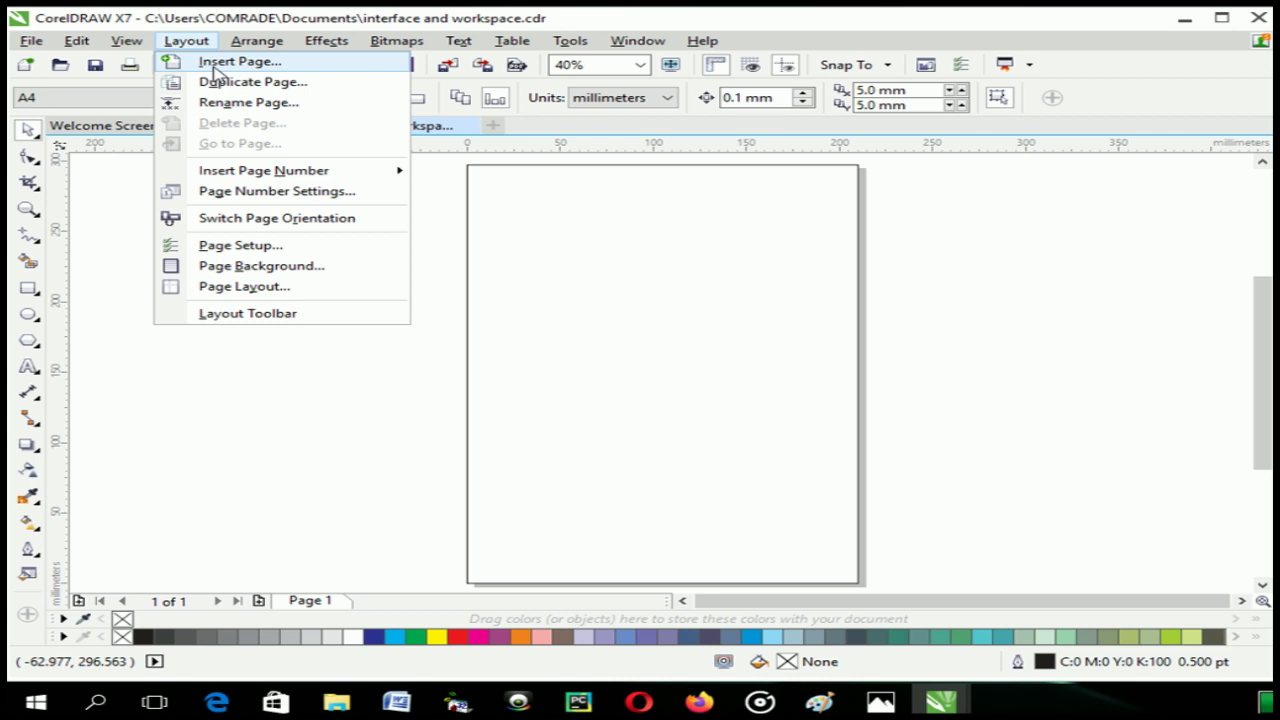
{"action": "left_click", "coordinate": [415, 327]}
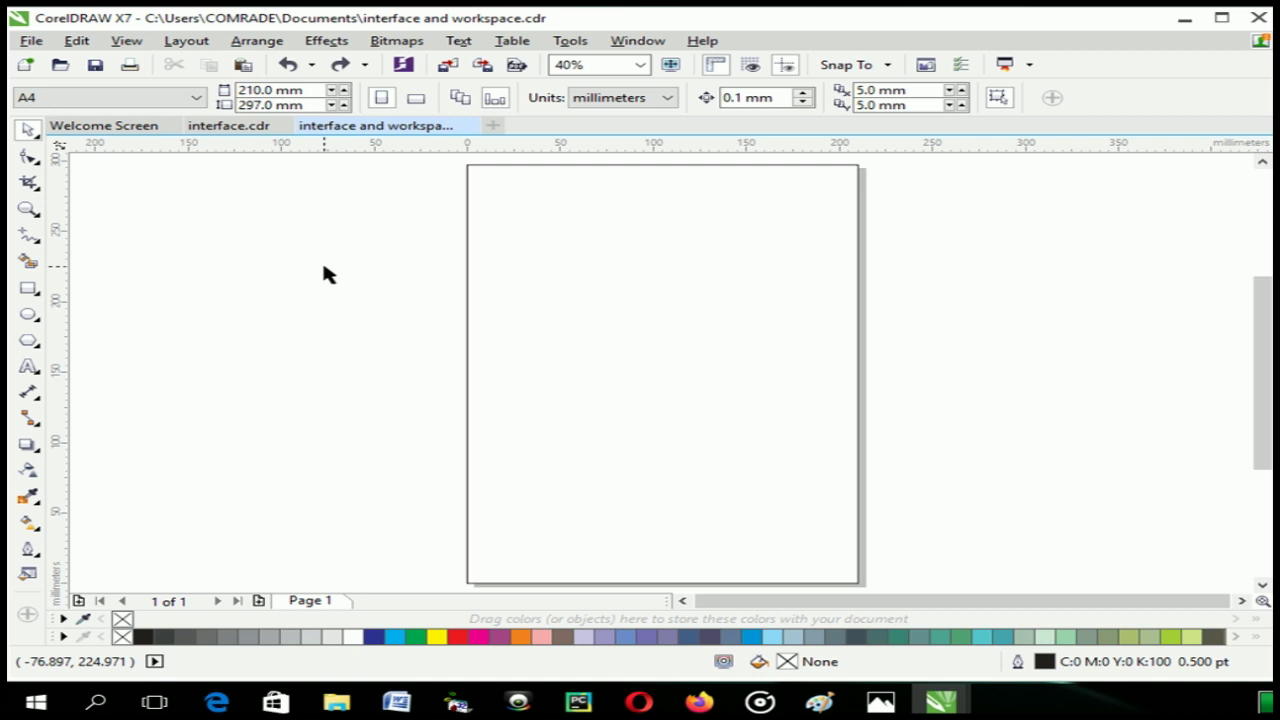
Step: Insert three A4 portrait pages after page 1
{"action": "left_click", "coordinate": [211, 45]}
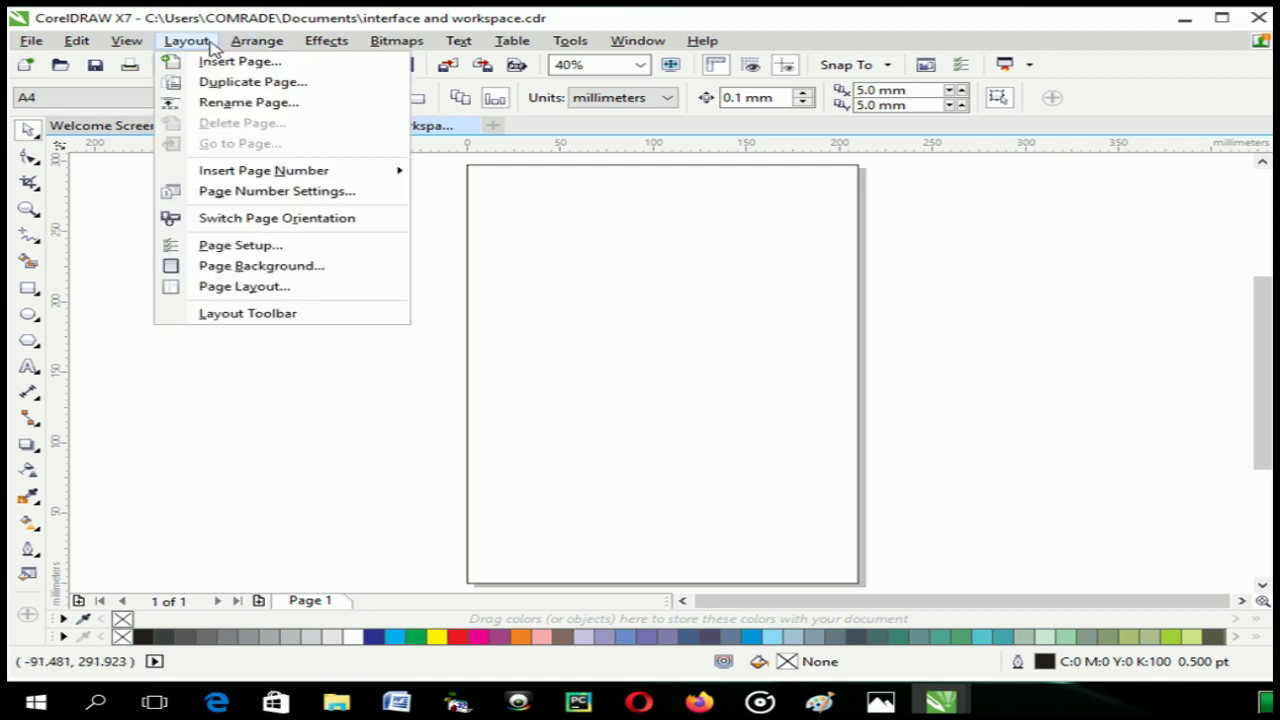
{"action": "left_click", "coordinate": [222, 63]}
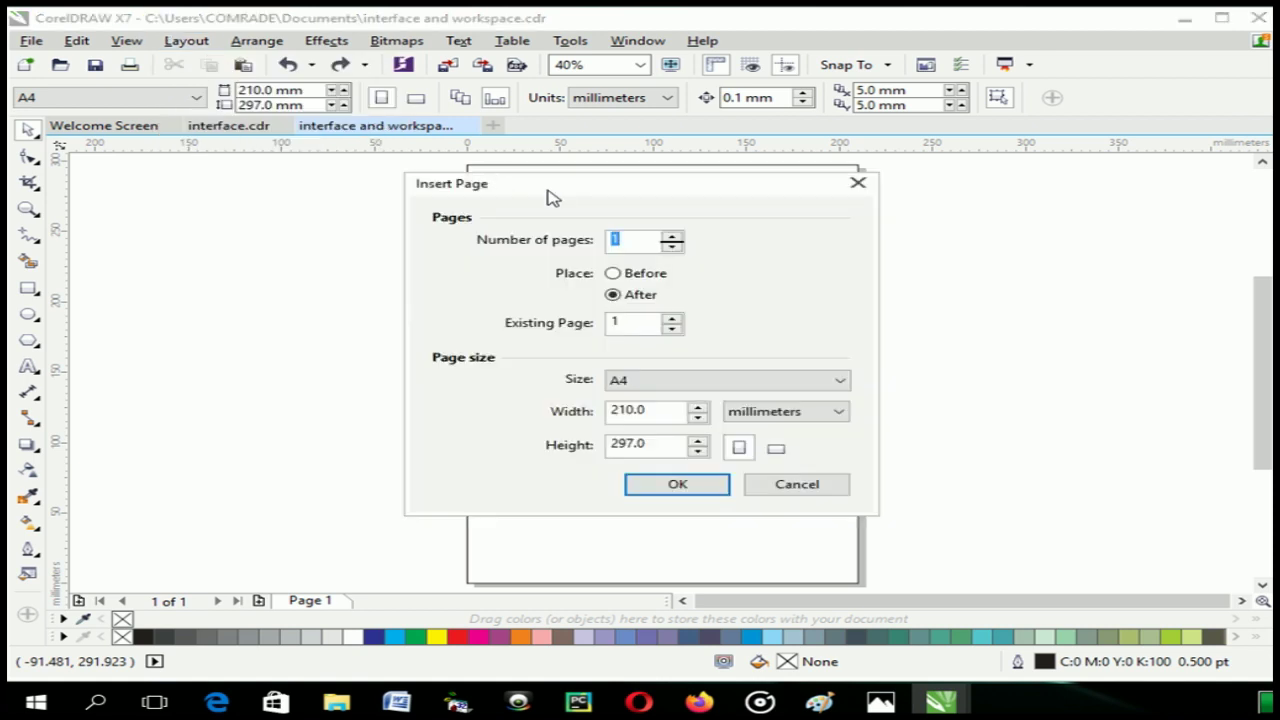
{"action": "left_click", "coordinate": [627, 240]}
{"action": "double_click", "coordinate": [627, 240]}
{"action": "left_click", "coordinate": [675, 236]}
{"action": "left_click", "coordinate": [675, 236]}
{"action": "left_click", "coordinate": [660, 486]}
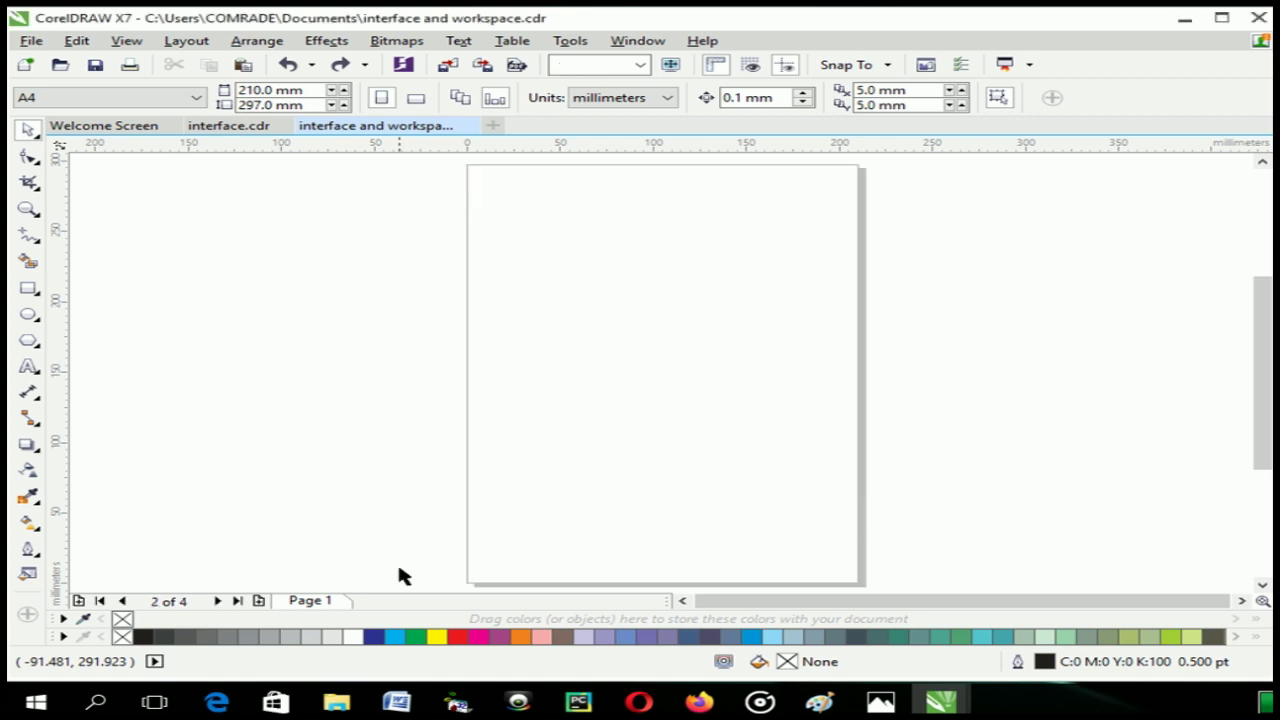
Step: View pages 3 and 4 of the document, and return to page 1
{"action": "left_click", "coordinate": [465, 601]}
{"action": "left_click", "coordinate": [537, 604]}
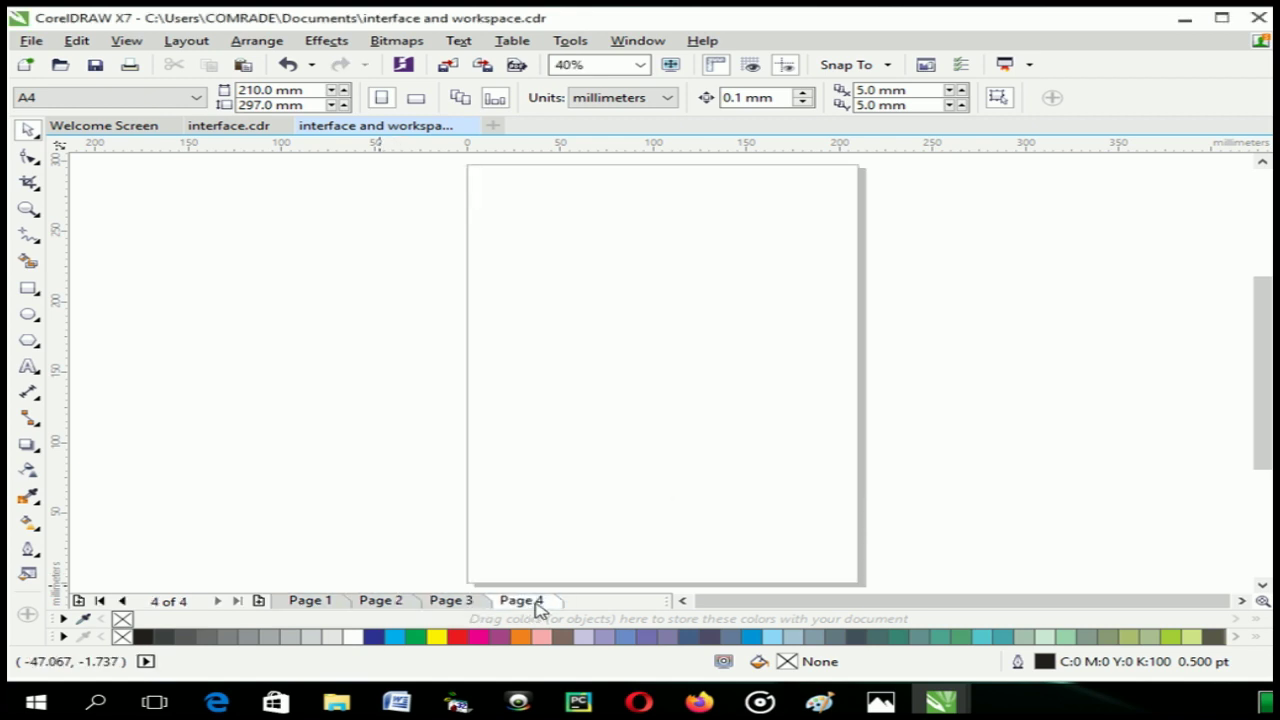
{"action": "left_click", "coordinate": [310, 601]}
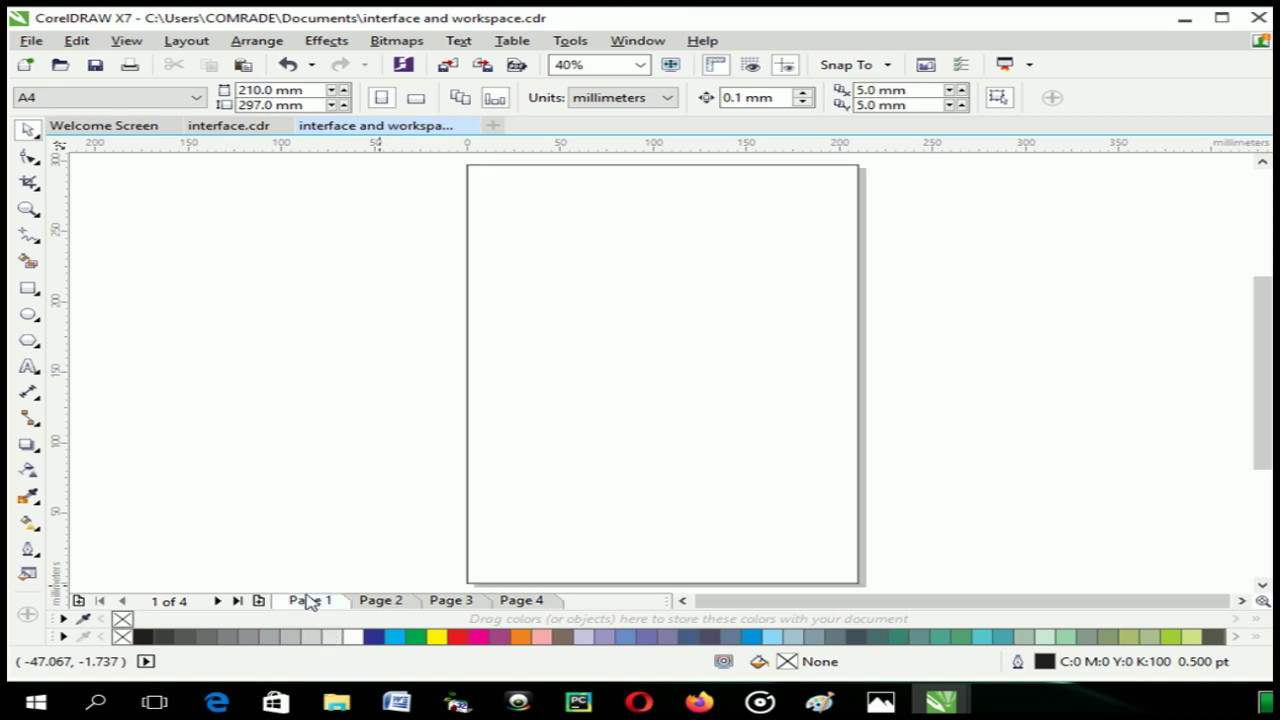
Step: Examine the available commands for page layout, arranging objects, effects, bitmaps, text and tables
{"action": "left_click", "coordinate": [180, 44]}
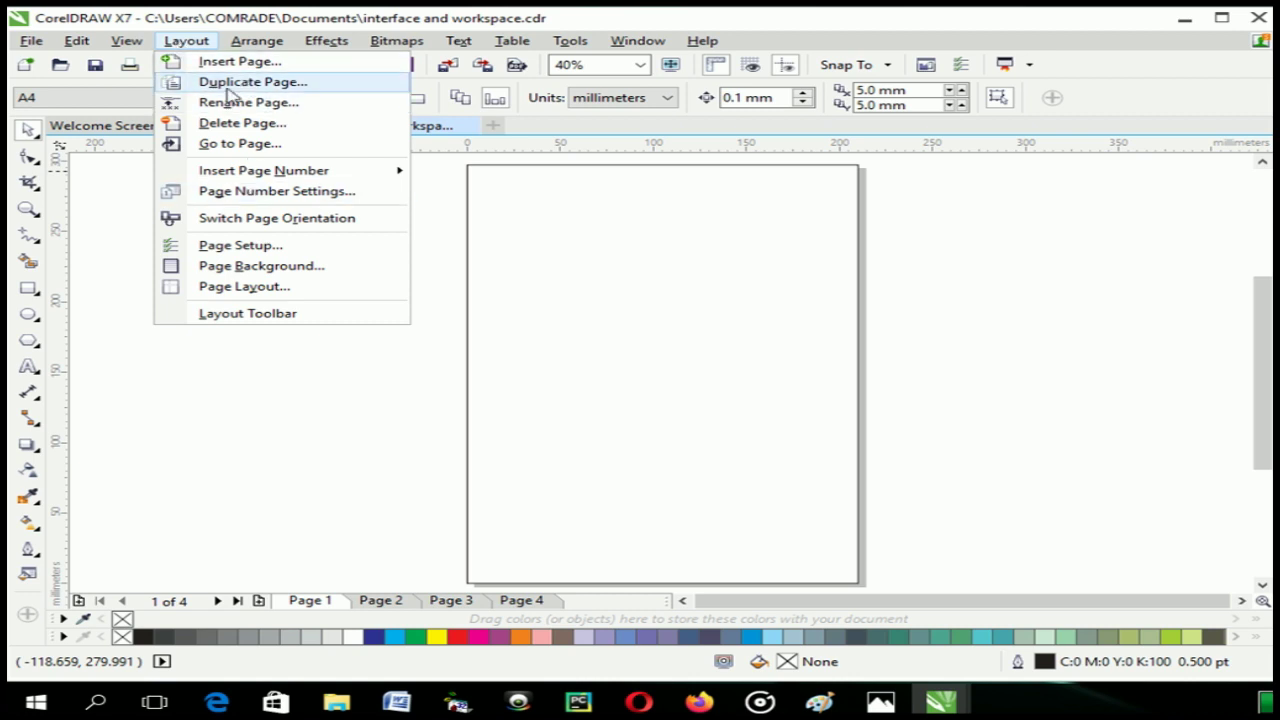
{"action": "left_click", "coordinate": [186, 42]}
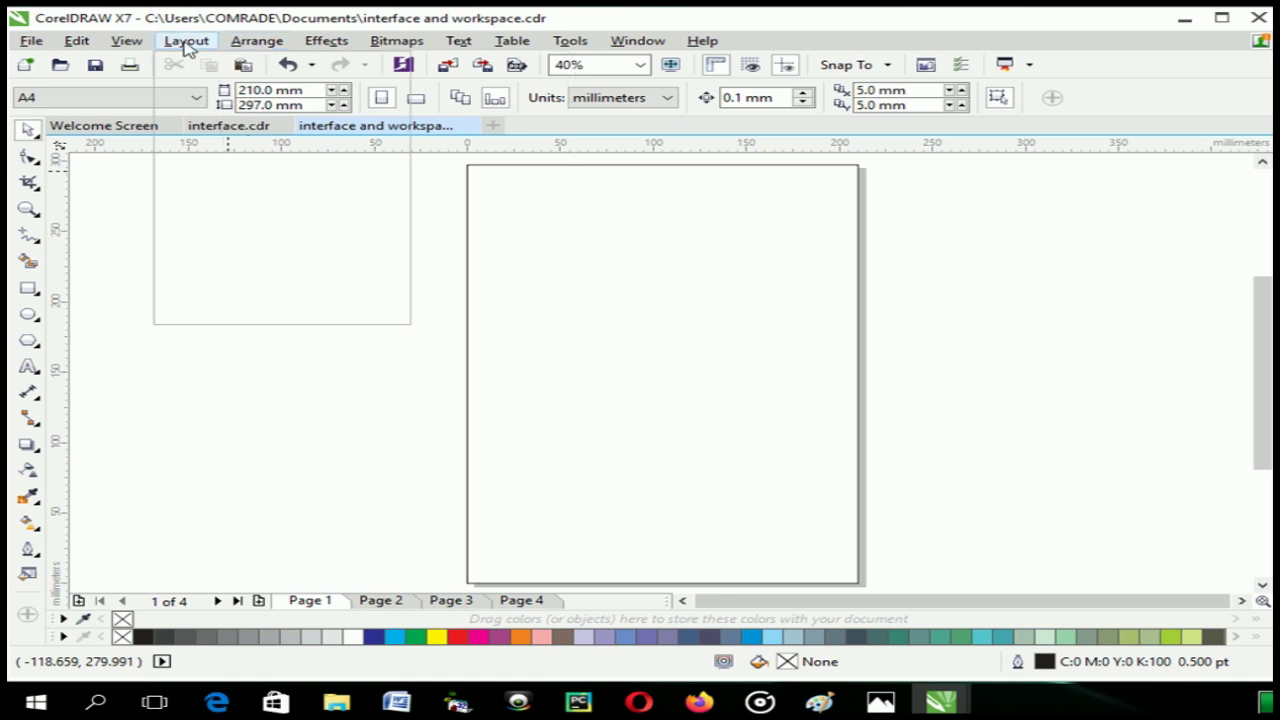
{"action": "left_click", "coordinate": [186, 44]}
{"action": "left_click", "coordinate": [255, 42]}
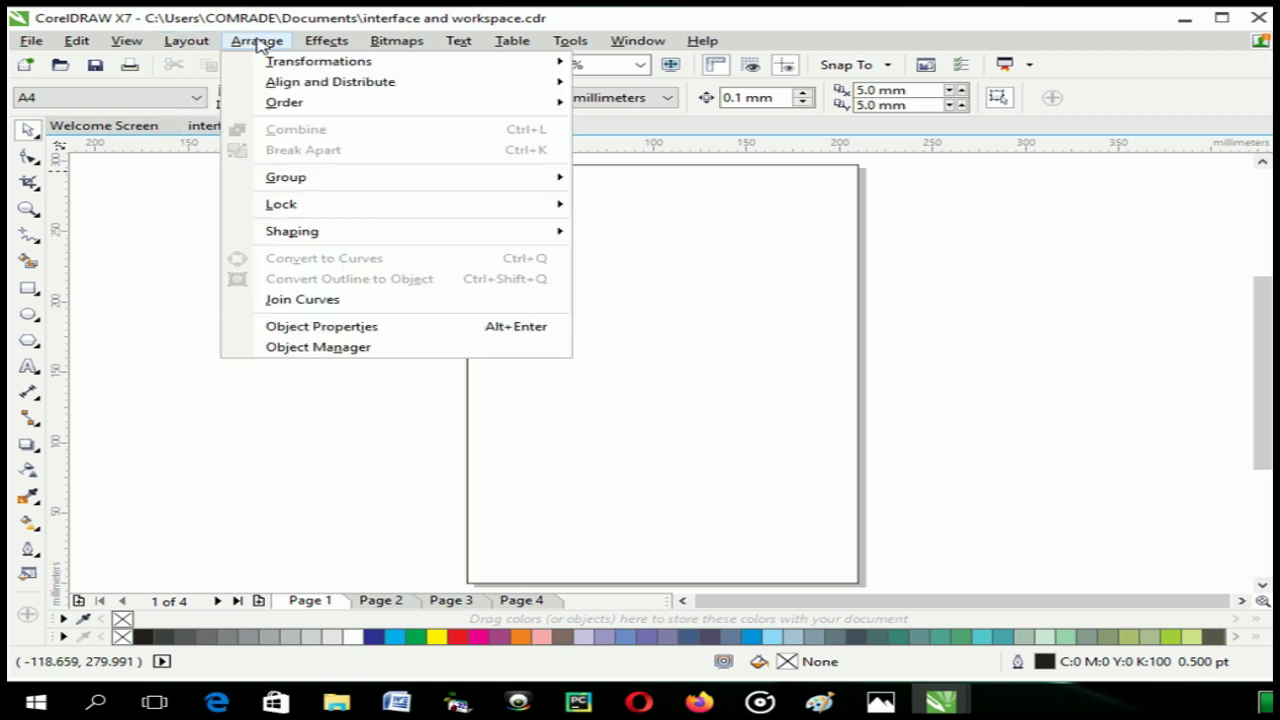
{"action": "left_click", "coordinate": [311, 46]}
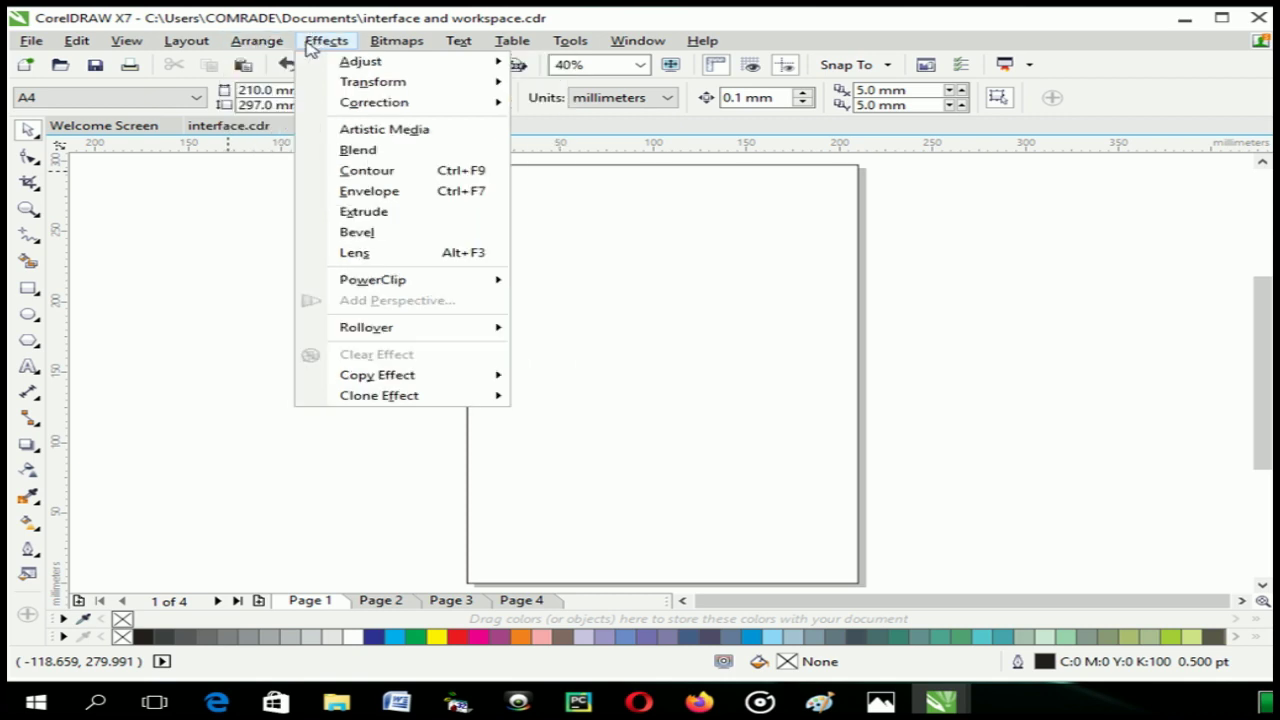
{"action": "mouse_move", "coordinate": [395, 72]}
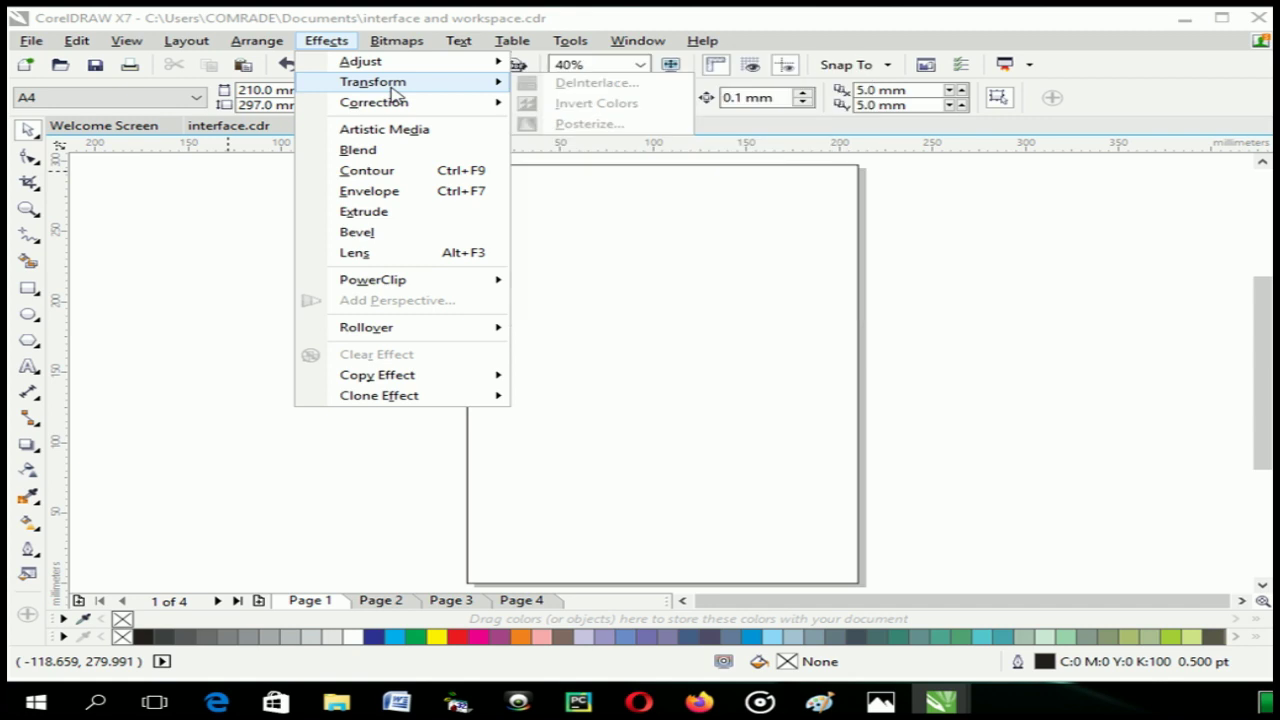
{"action": "left_click", "coordinate": [391, 41]}
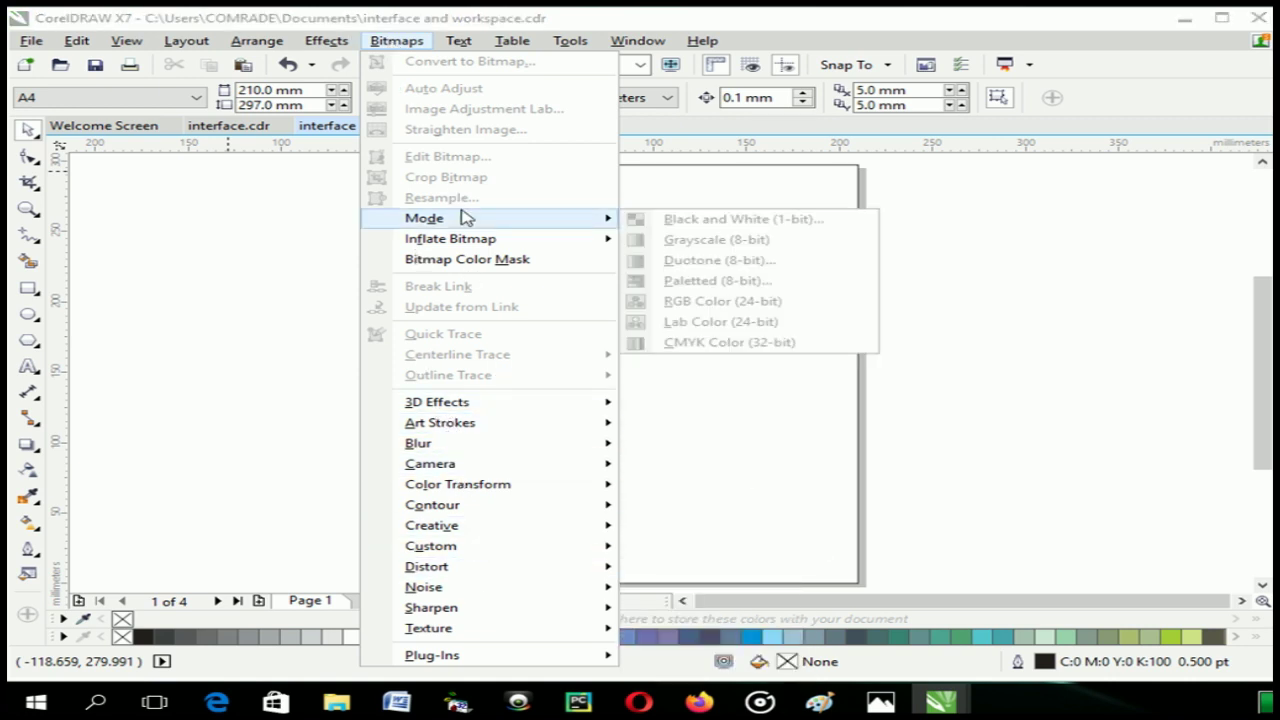
{"action": "left_click", "coordinate": [457, 40]}
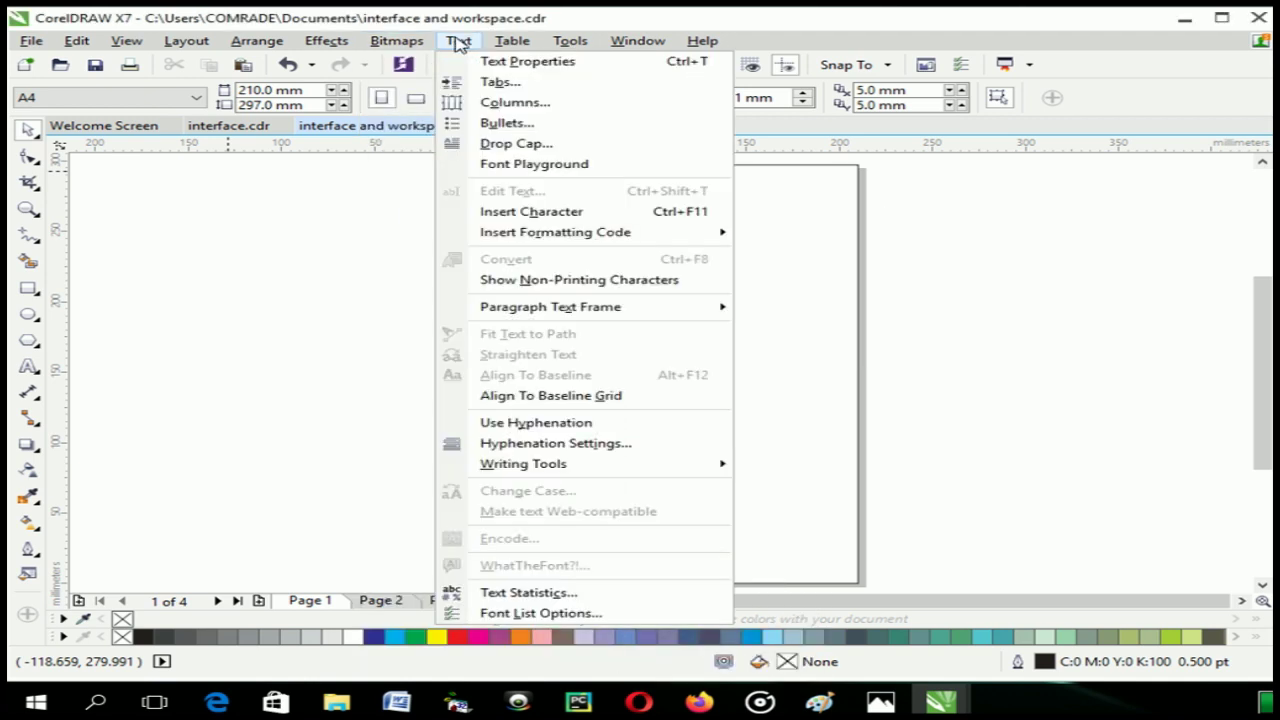
{"action": "mouse_move", "coordinate": [510, 48]}
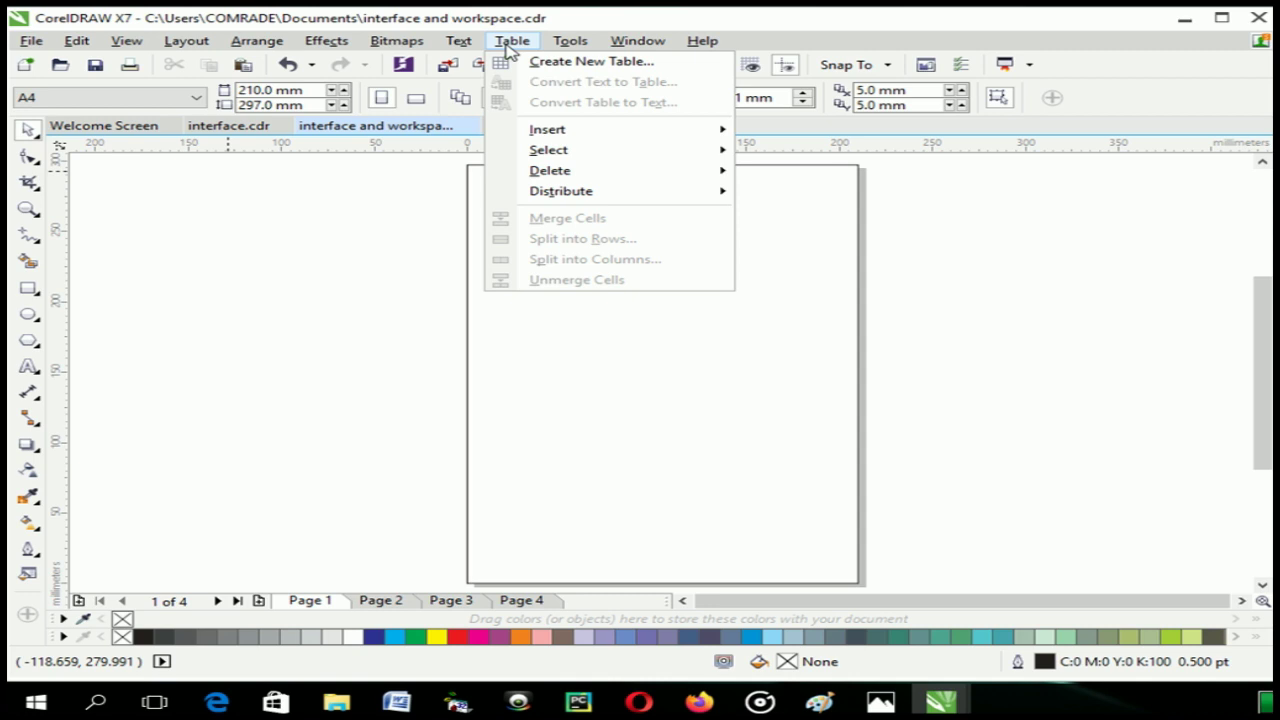
{"action": "mouse_move", "coordinate": [558, 47]}
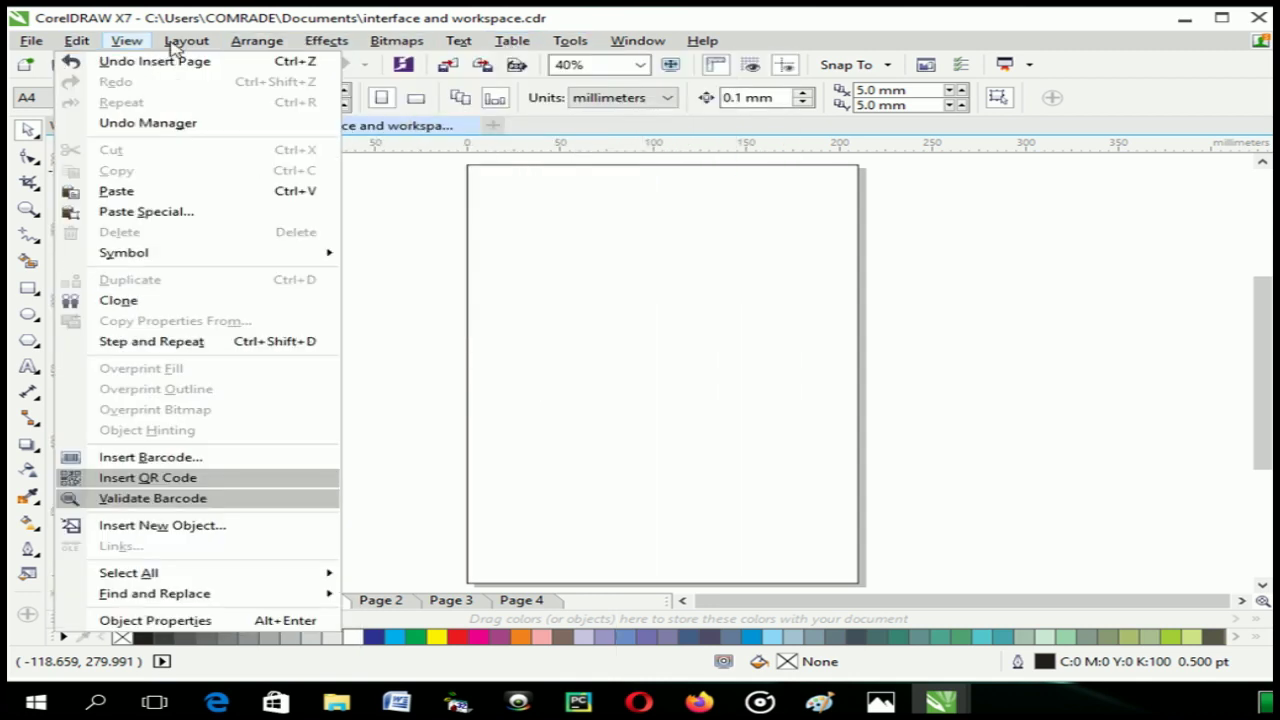
{"action": "mouse_move", "coordinate": [174, 48]}
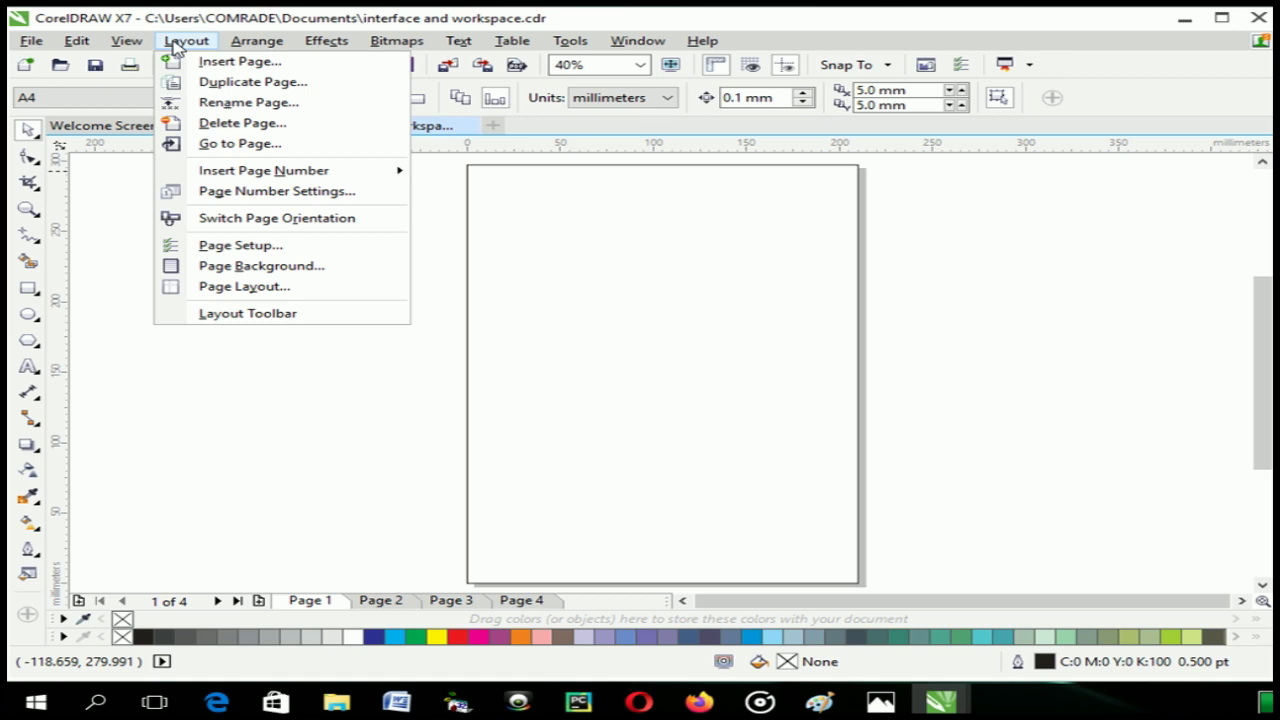
{"action": "left_click", "coordinate": [66, 194]}
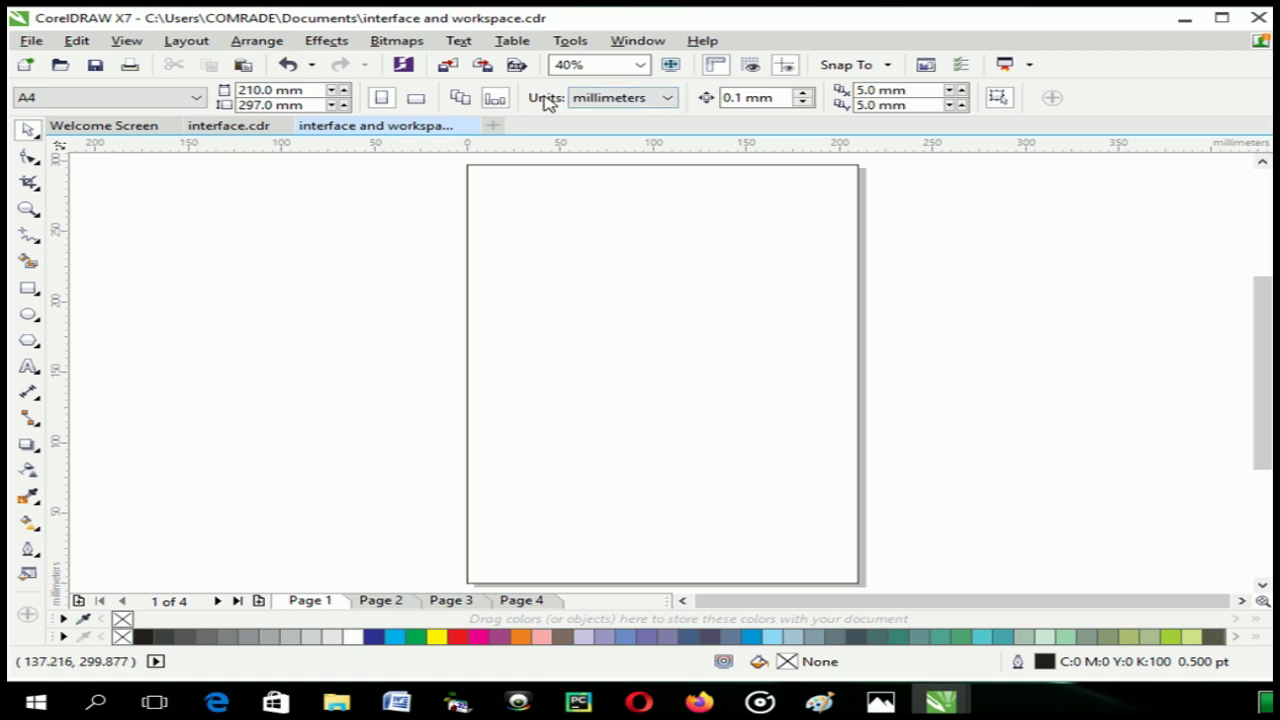
Step: Set the drawing units to inches and add a horizontal guideline at about 9.64 in and a vertical one at about 1.46 in
{"action": "left_click", "coordinate": [668, 100]}
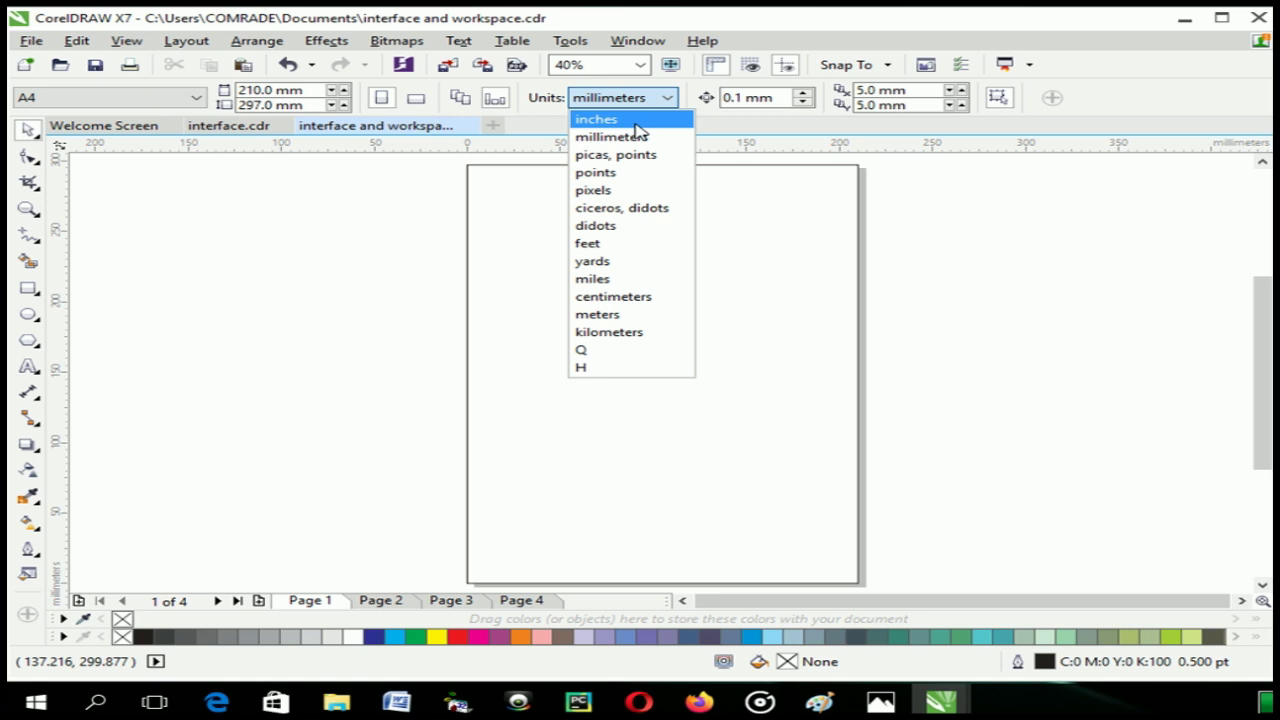
{"action": "left_click", "coordinate": [636, 122]}
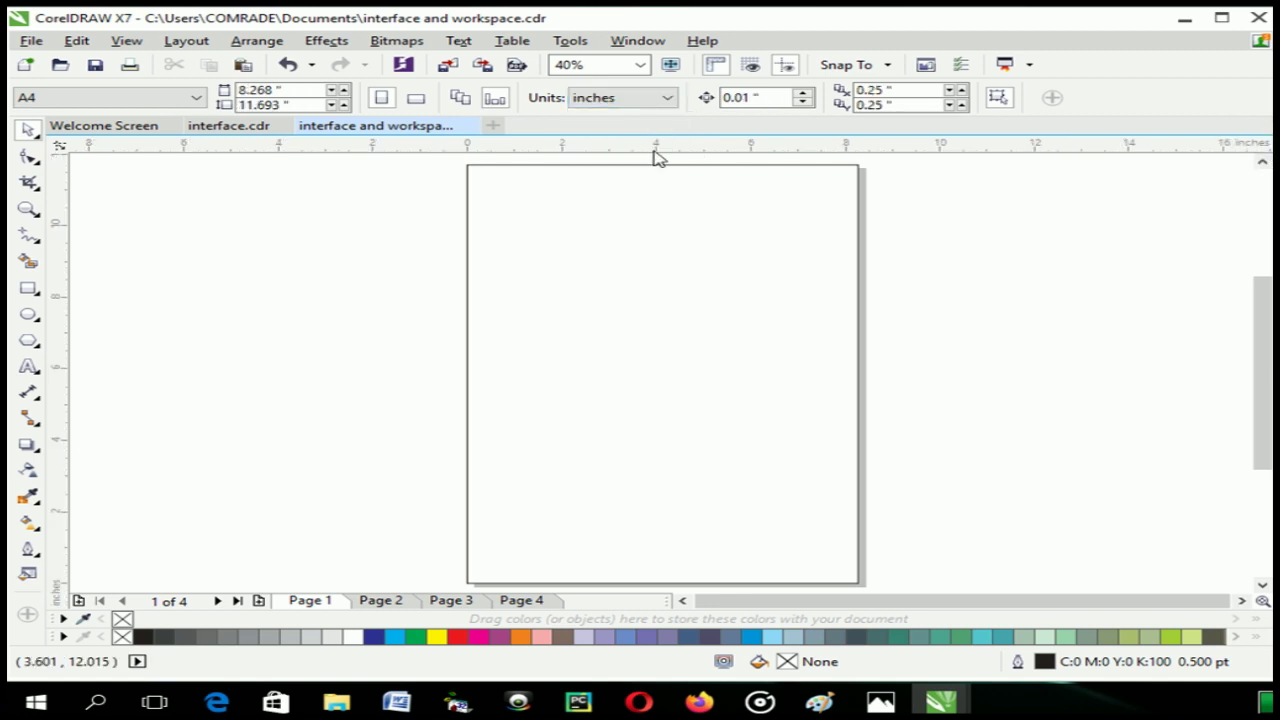
{"action": "left_click_drag", "start_coordinate": [656, 157], "coordinate": [640, 236]}
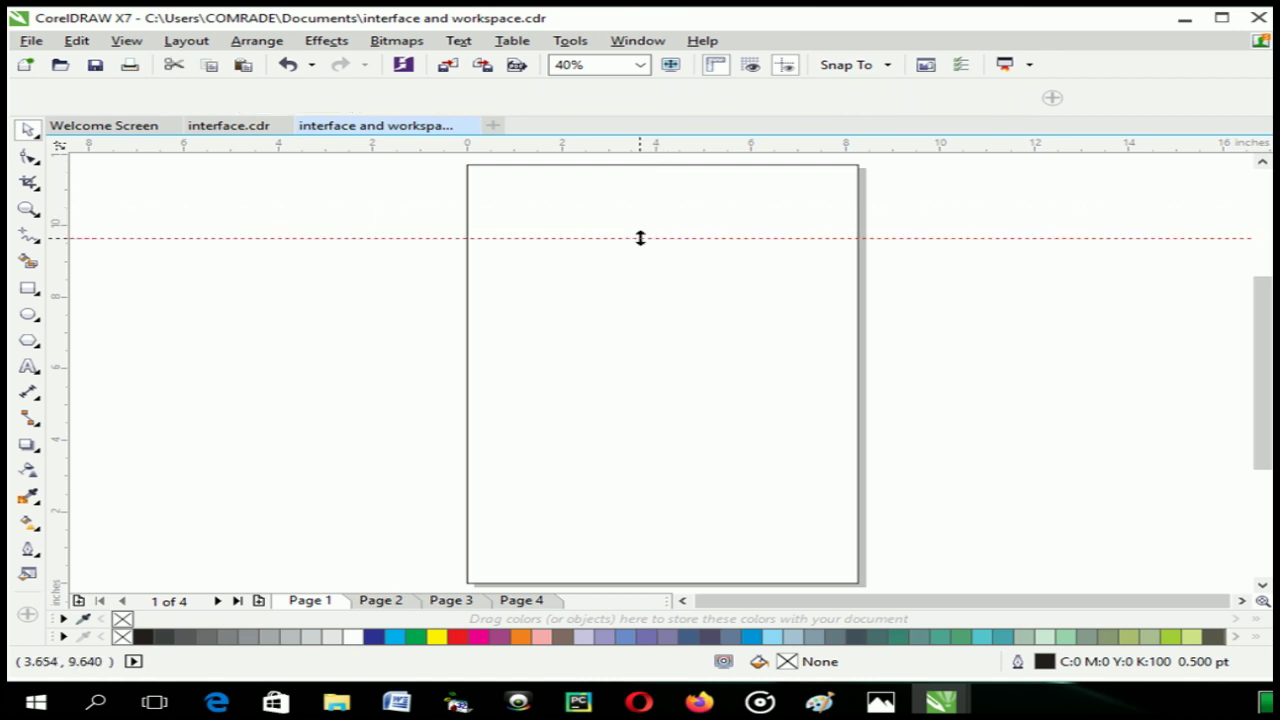
{"action": "left_click_drag", "start_coordinate": [62, 340], "coordinate": [535, 298]}
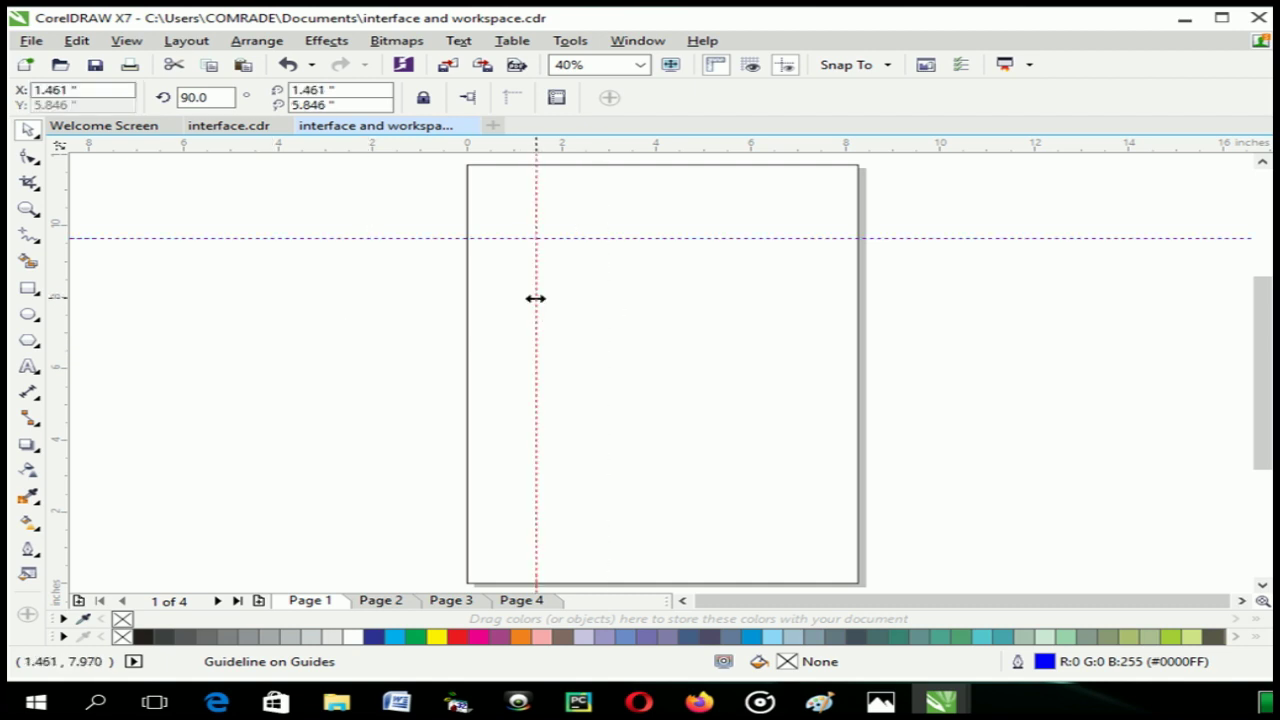
Step: Draw a rectangle about 2.35 by 2.17 in from the guideline intersection and a circle about 3.18 in wide below it
{"action": "left_click", "coordinate": [29, 289]}
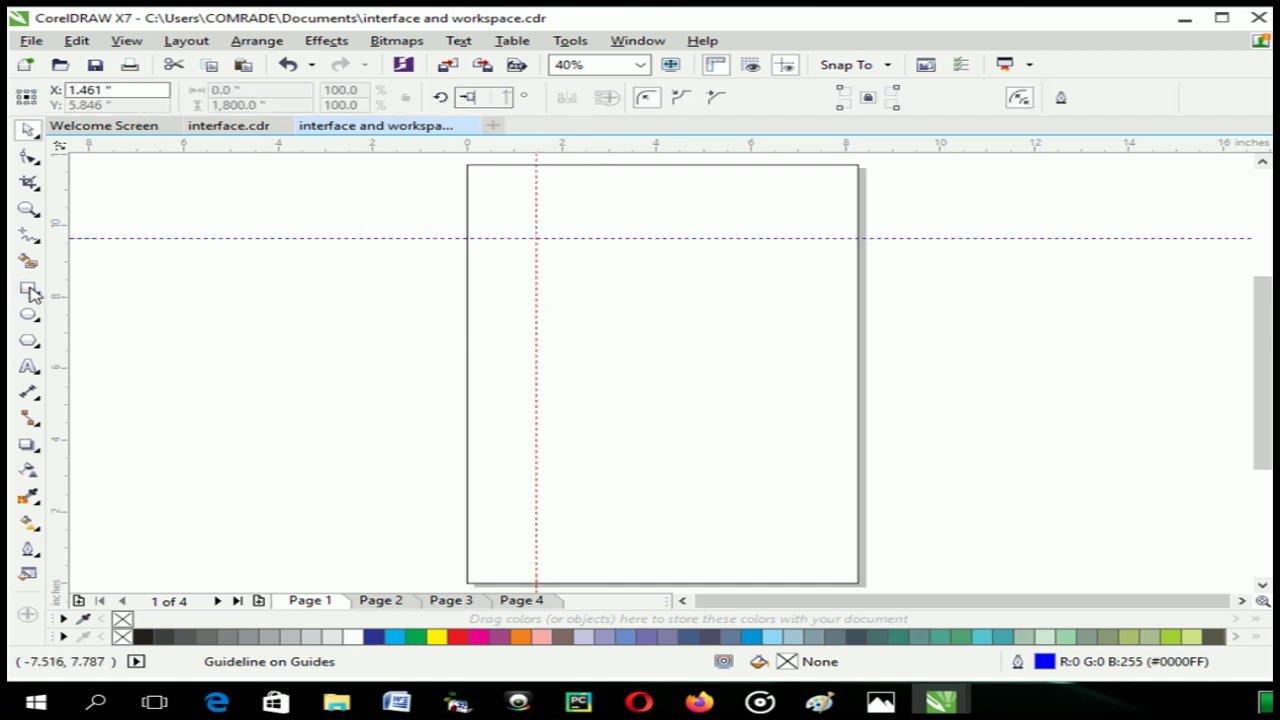
{"action": "left_click_drag", "start_coordinate": [536, 240], "coordinate": [648, 316]}
{"action": "key", "text": "space"}
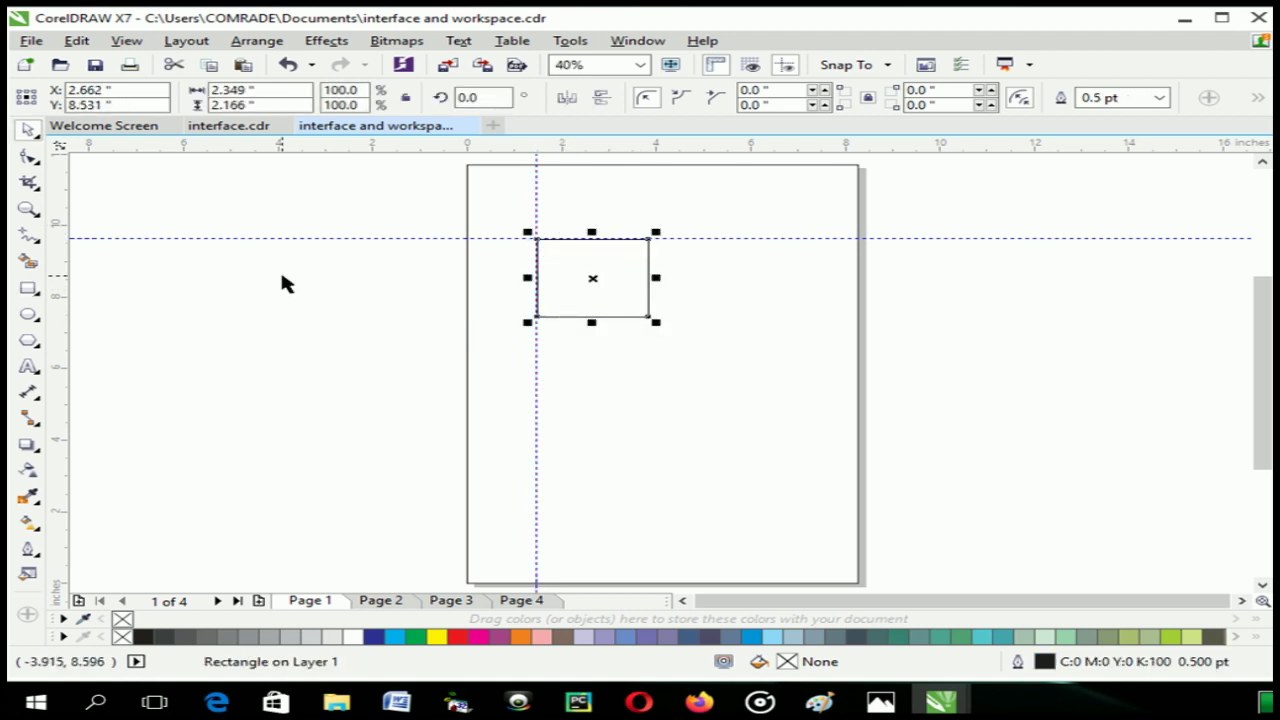
{"action": "left_click", "coordinate": [29, 314]}
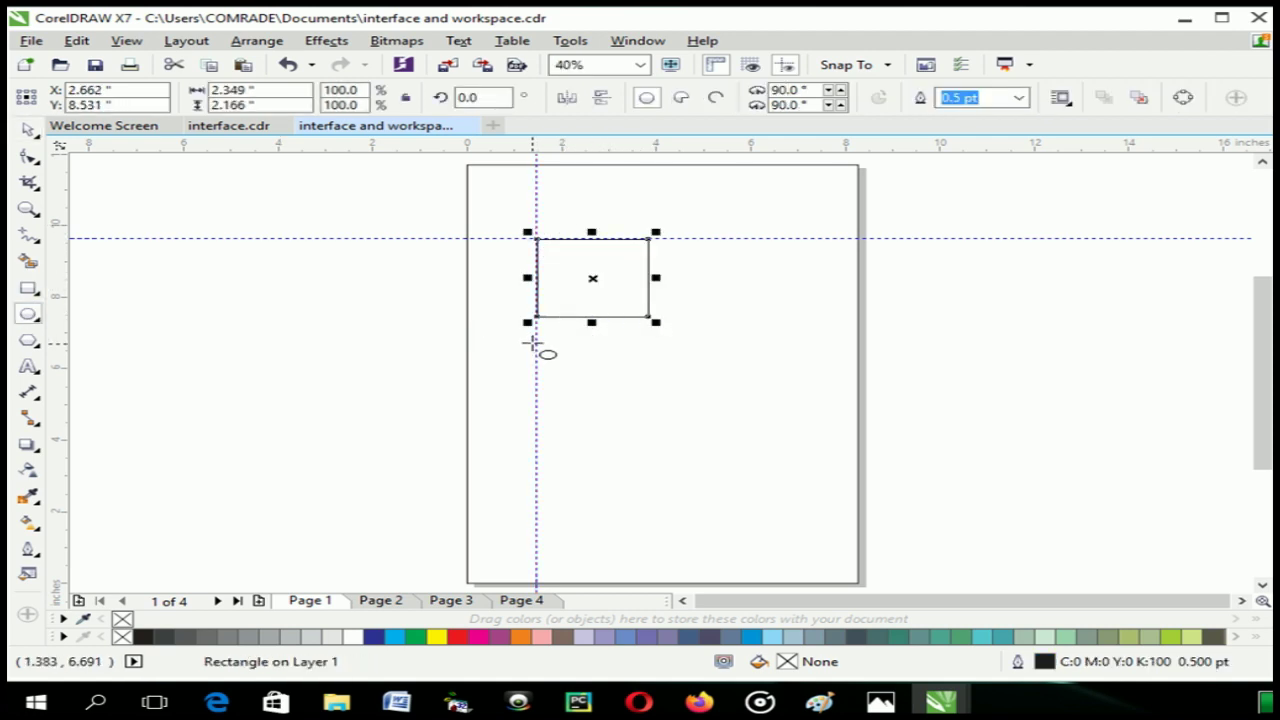
{"action": "left_click_drag", "start_coordinate": [535, 342], "coordinate": [688, 440]}
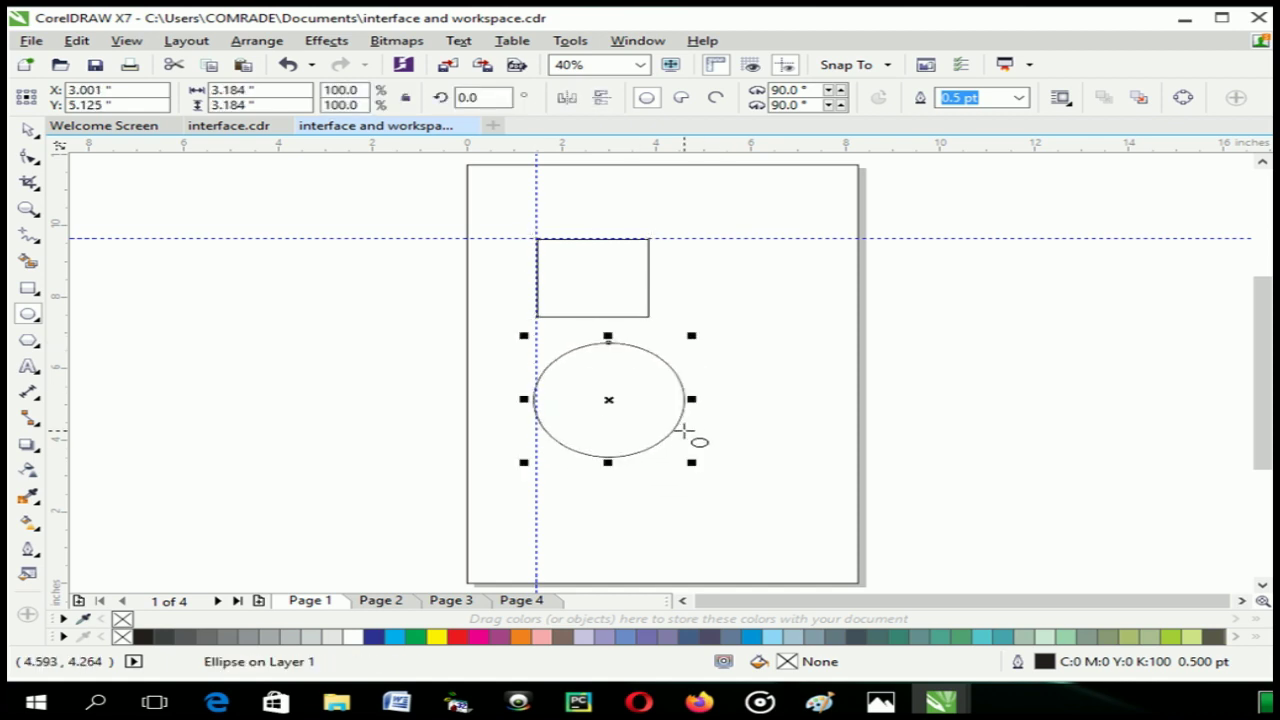
{"action": "key", "text": "space"}
Step: Draw a pentagon below the circle, next to the vertical guideline, and deselect it
{"action": "left_click", "coordinate": [29, 340]}
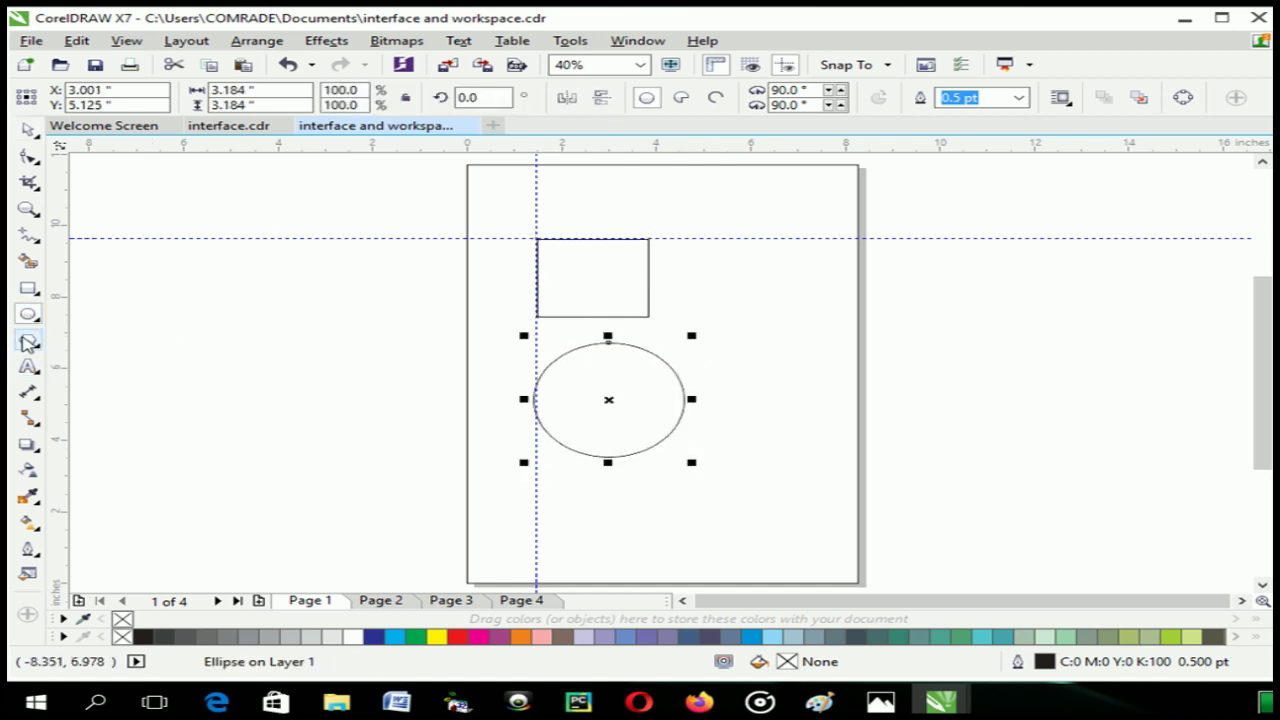
{"action": "left_click_drag", "start_coordinate": [530, 468], "coordinate": [677, 573]}
{"action": "key", "text": "space"}
{"action": "left_click", "coordinate": [951, 421]}
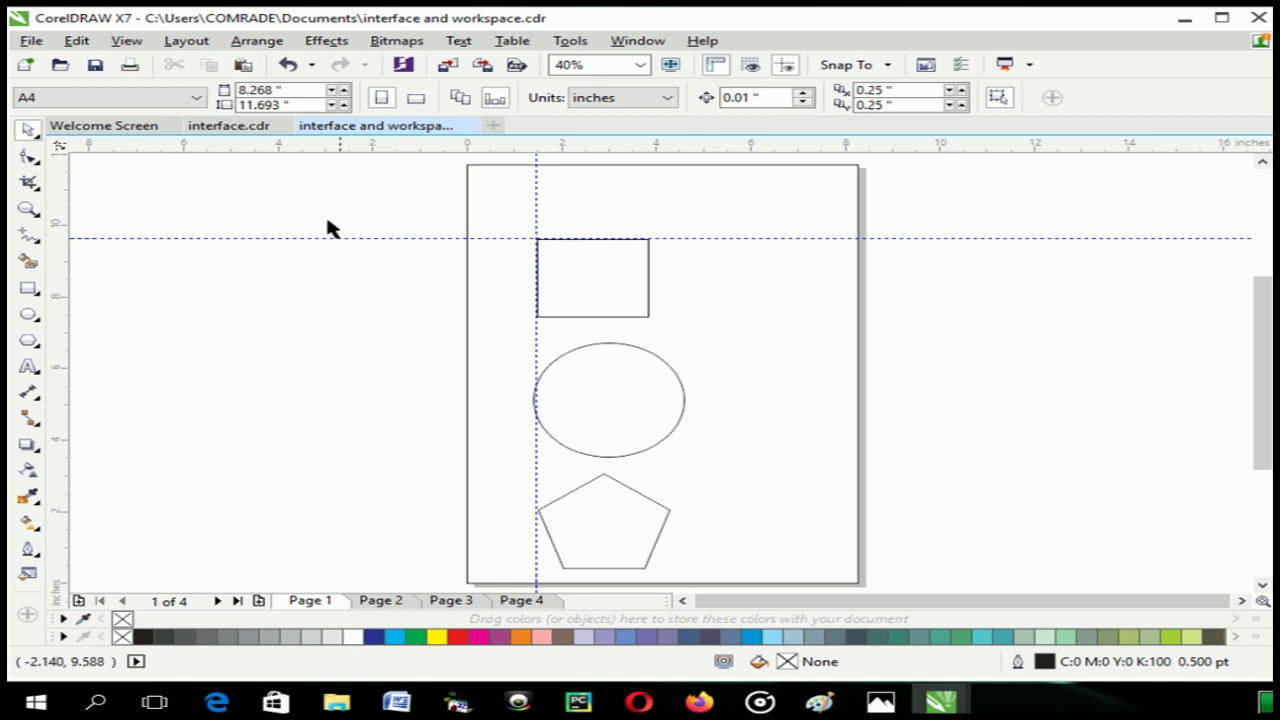
Step: Delete the rectangle, circle and pentagon together, and remove the vertical and horizontal guidelines
{"action": "left_click_drag", "start_coordinate": [411, 213], "coordinate": [731, 586]}
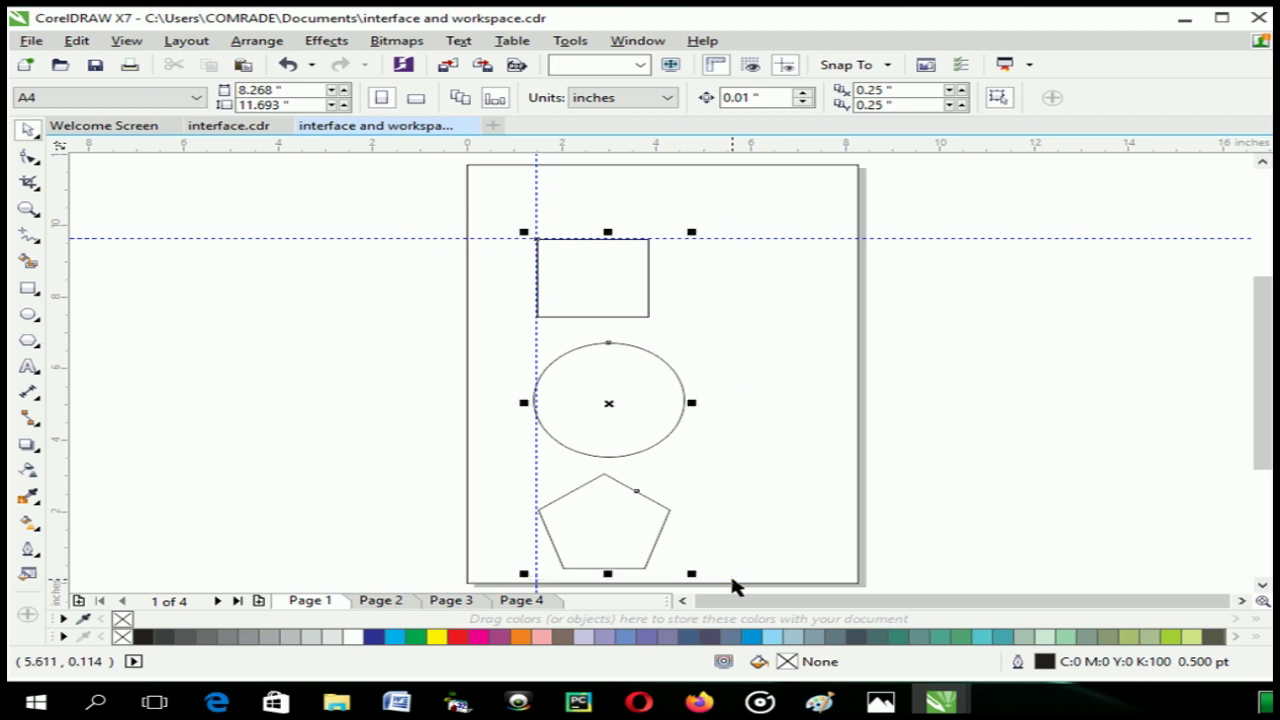
{"action": "key", "text": "Delete"}
{"action": "left_click", "coordinate": [535, 271]}
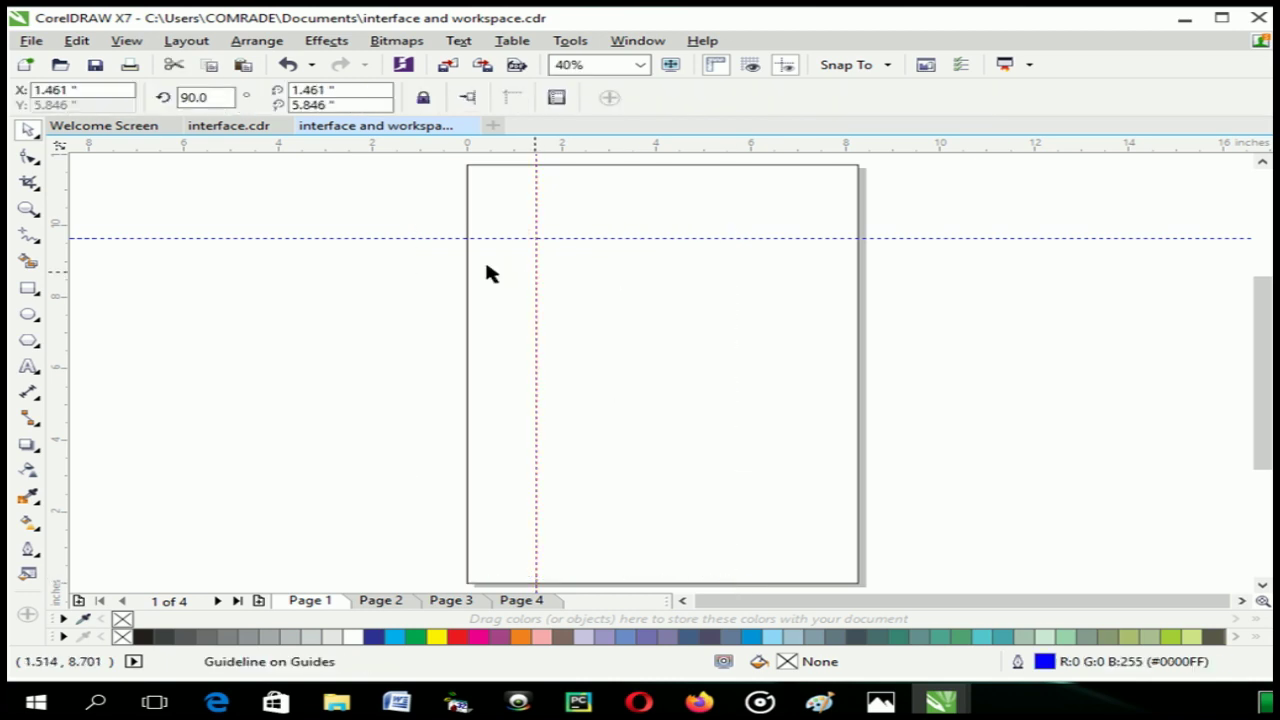
{"action": "key", "text": "Delete"}
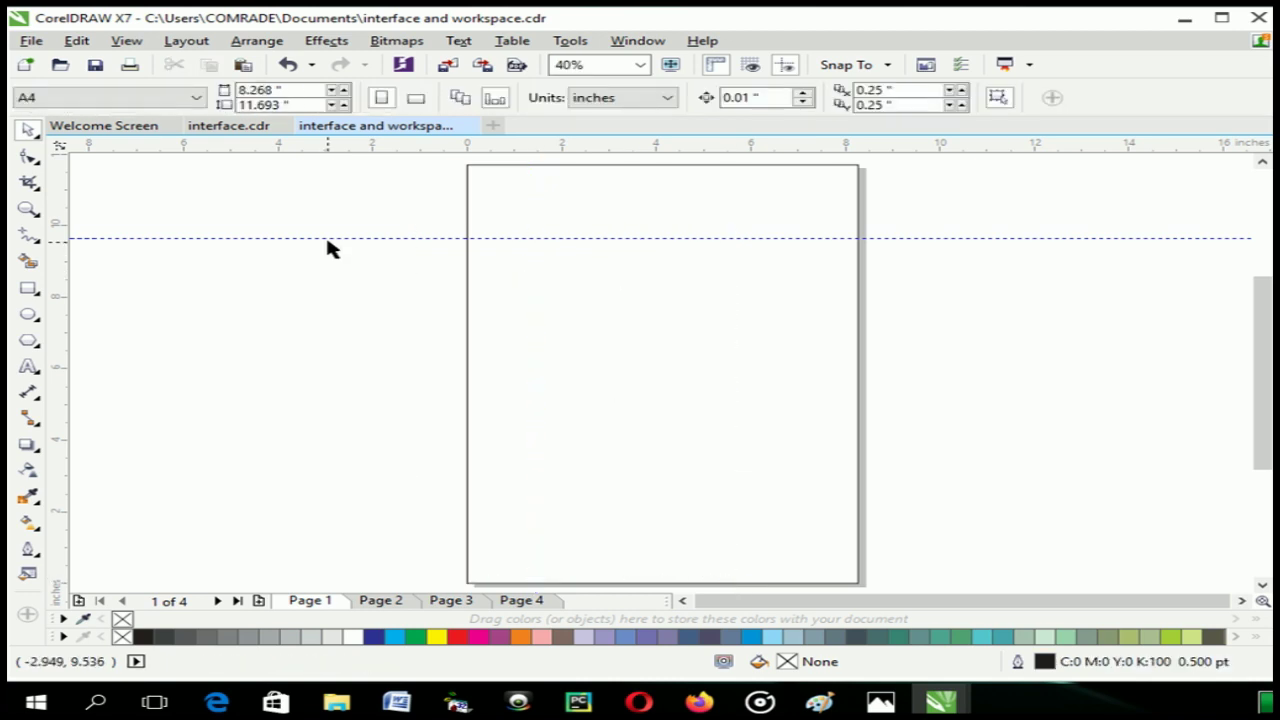
{"action": "left_click", "coordinate": [327, 238]}
{"action": "key", "text": "Delete"}
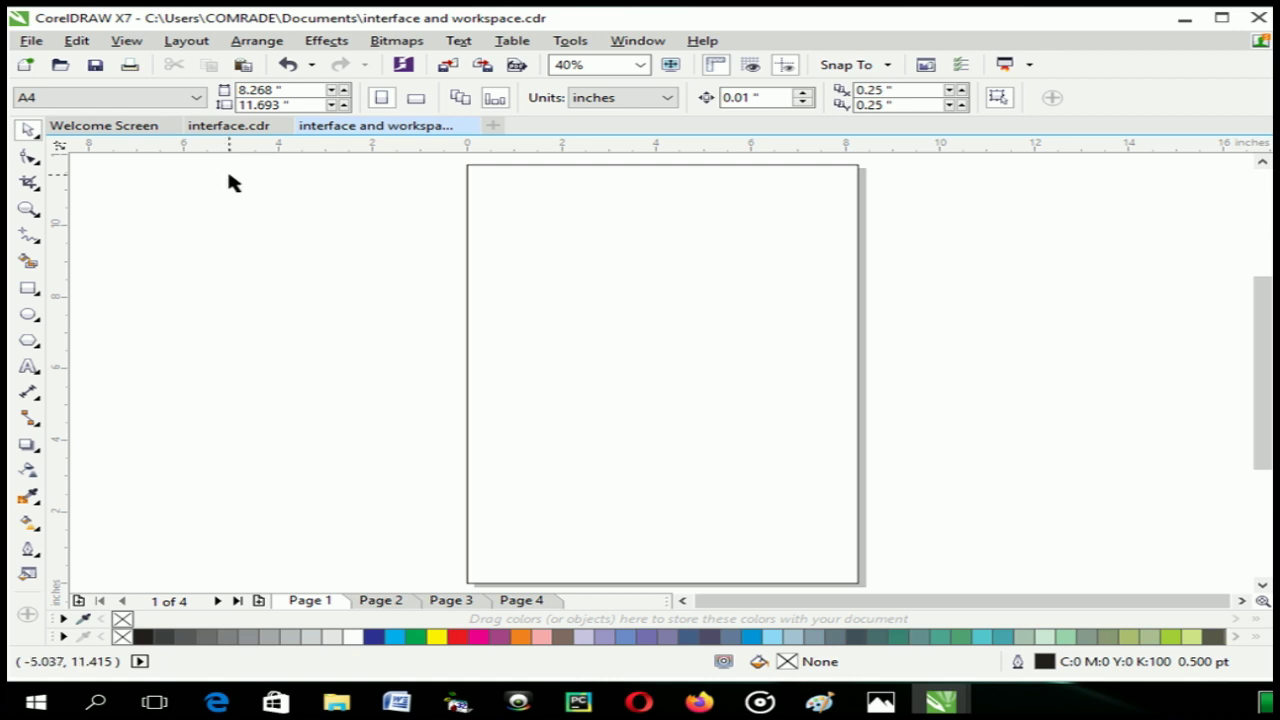
Step: Examine the preset page sizes available for the document
{"action": "left_click", "coordinate": [197, 99]}
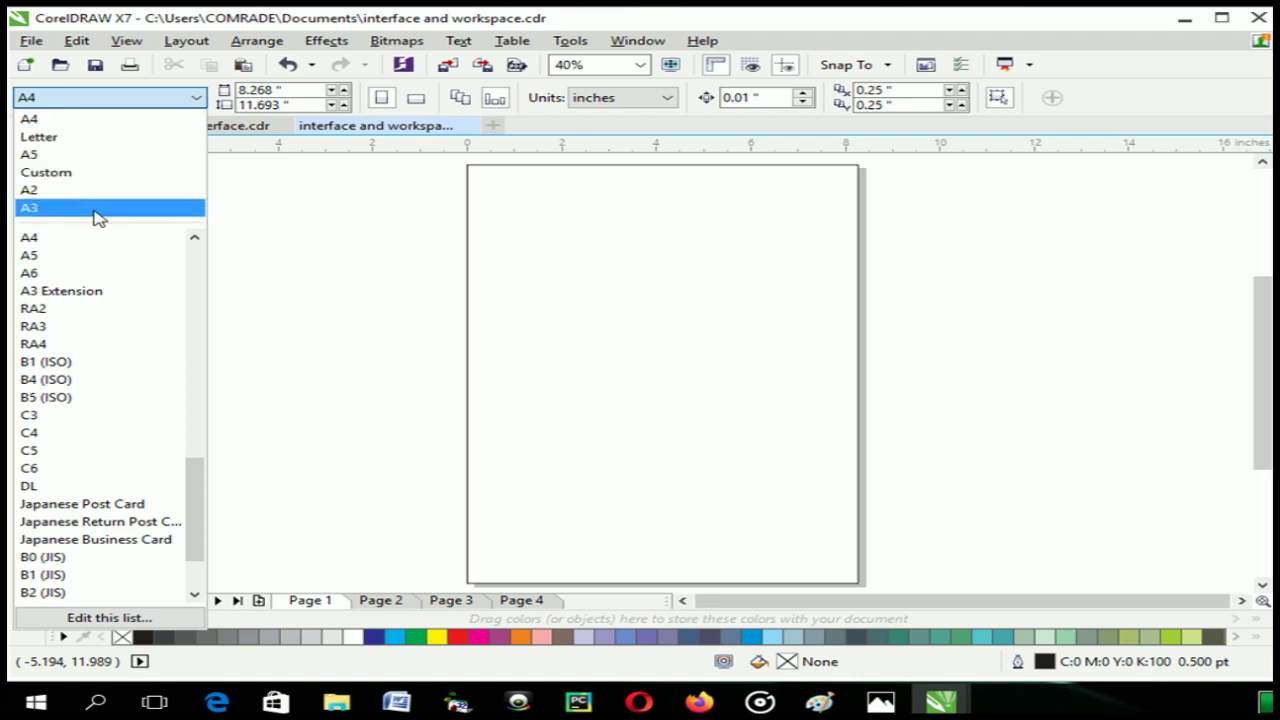
{"action": "left_click", "coordinate": [278, 247]}
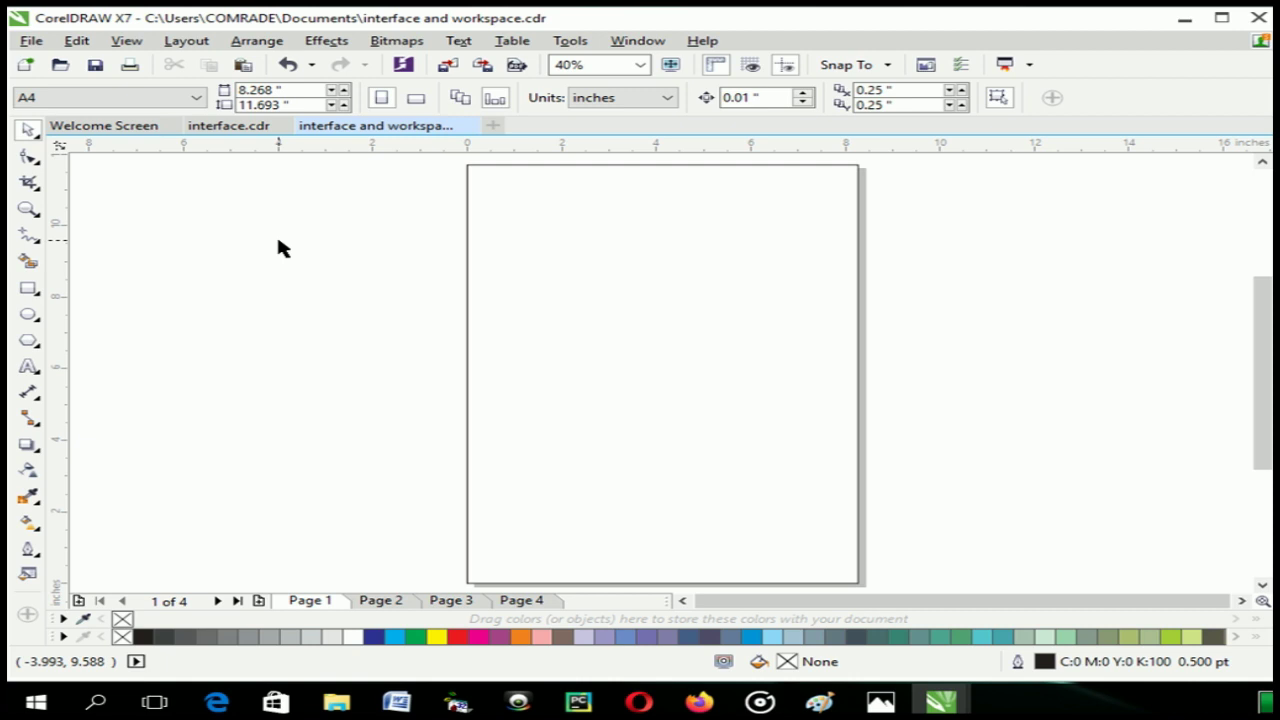
{"action": "left_click", "coordinate": [196, 97]}
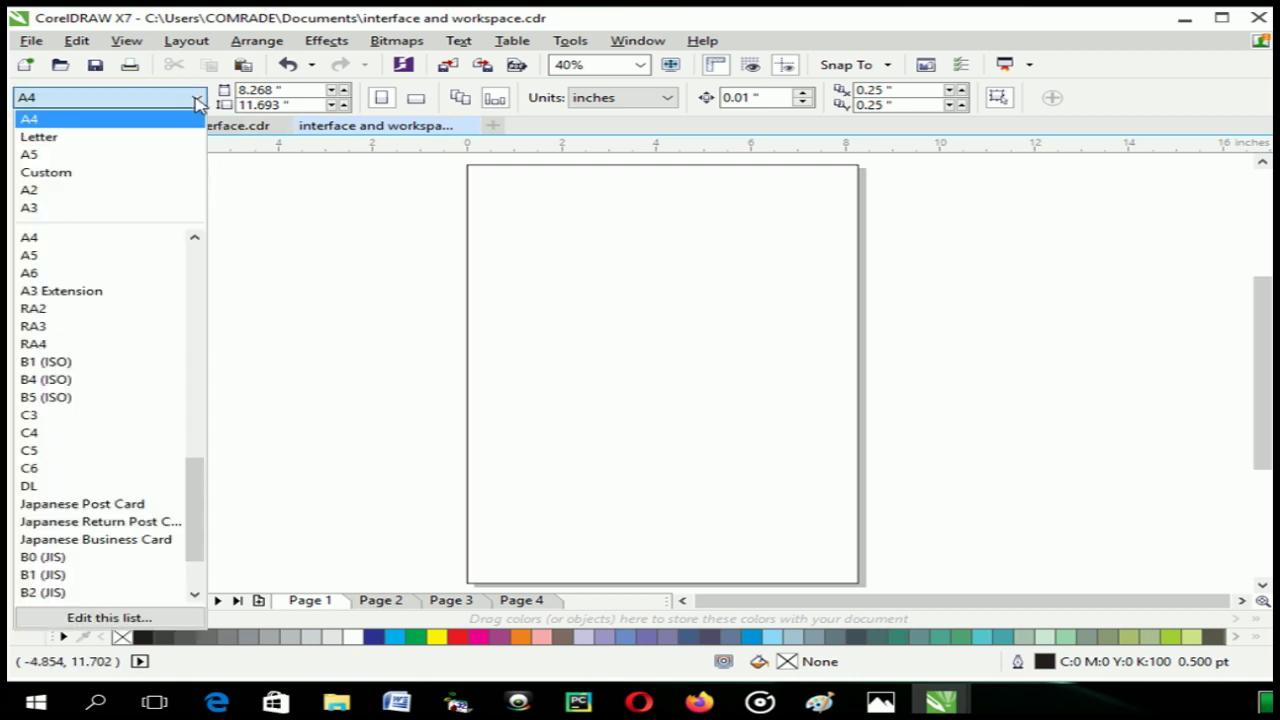
{"action": "left_click", "coordinate": [287, 192]}
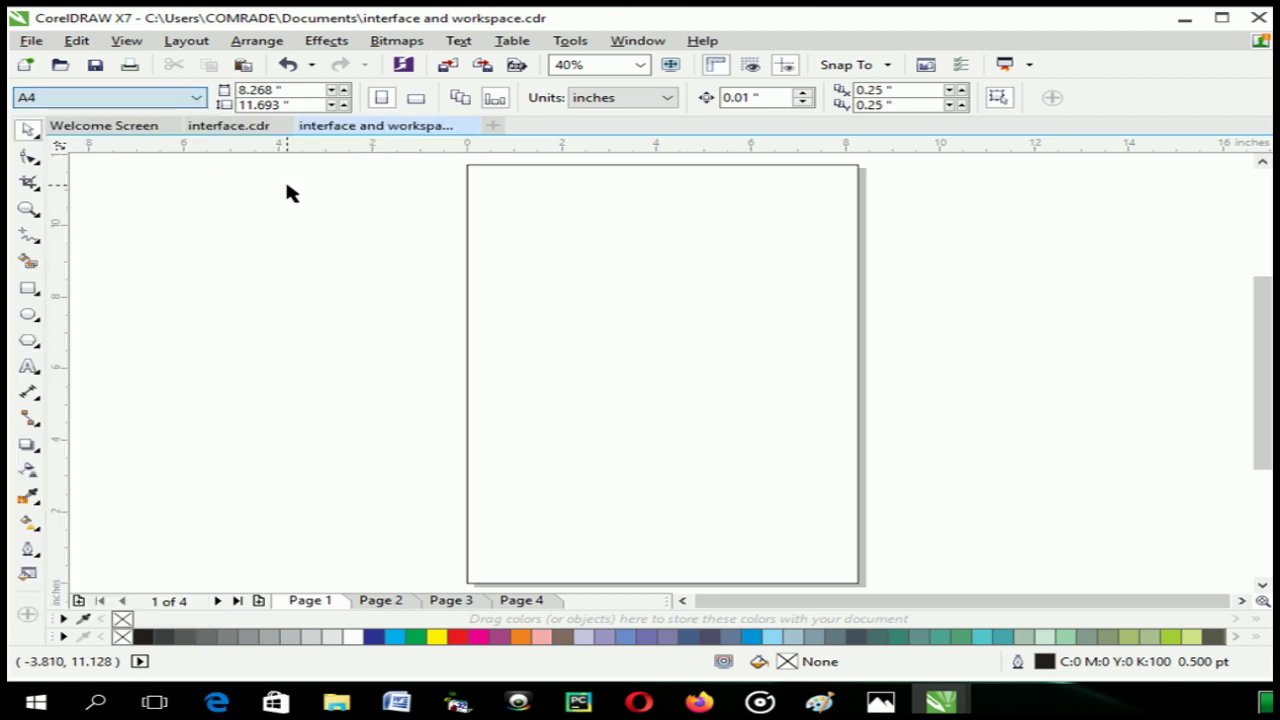
Step: Set a custom page size 5 in wide by 3 in high, and delete the large rectangle extending beyond the page
{"action": "left_click_drag", "start_coordinate": [289, 90], "coordinate": [224, 104]}
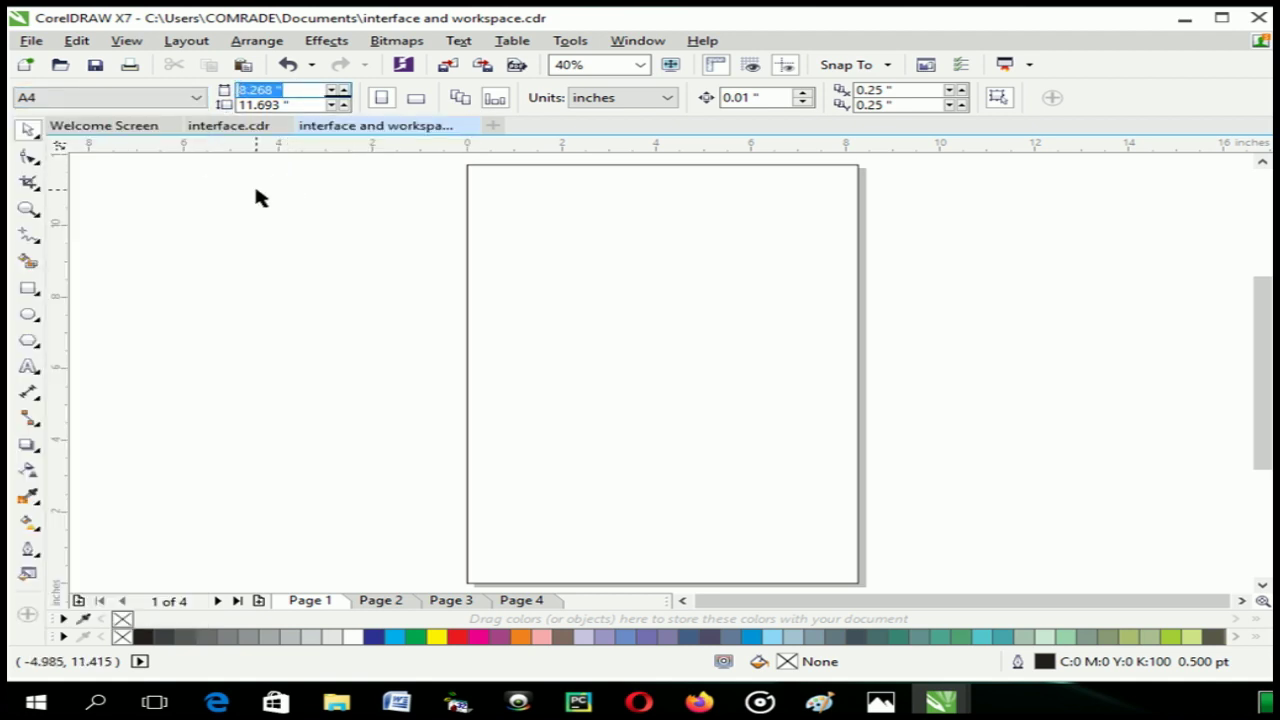
{"action": "type", "text": "5"}
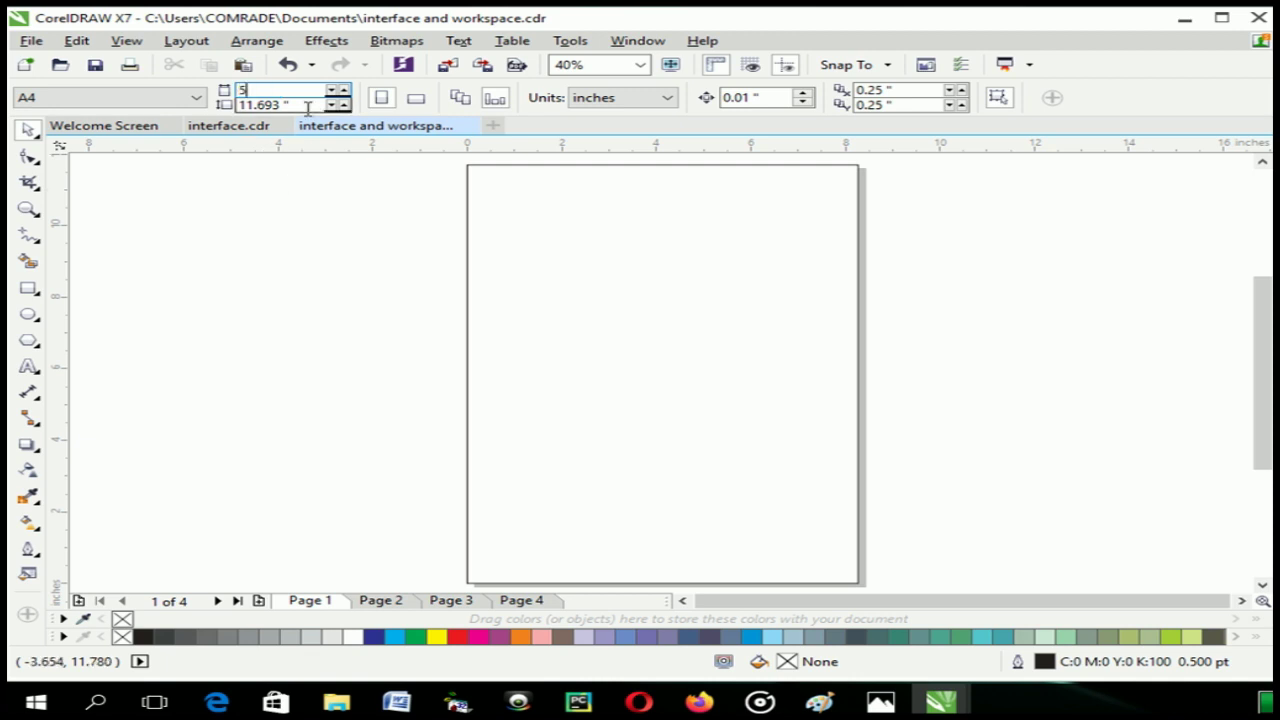
{"action": "left_click", "coordinate": [268, 105]}
{"action": "left_click_drag", "start_coordinate": [268, 105], "coordinate": [222, 106]}
{"action": "type", "text": "3"}
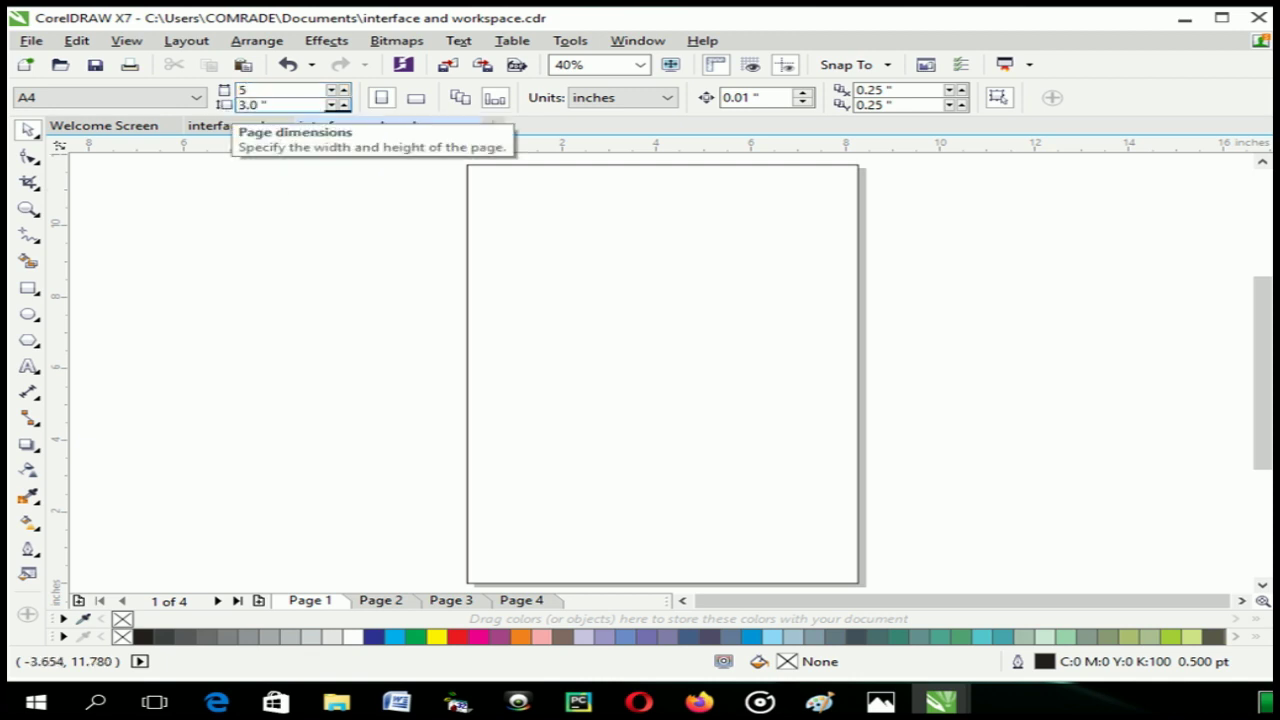
{"action": "key", "text": "Return"}
{"action": "scroll", "coordinate": [726, 280], "scroll_direction": "down", "scroll_amount": 2}
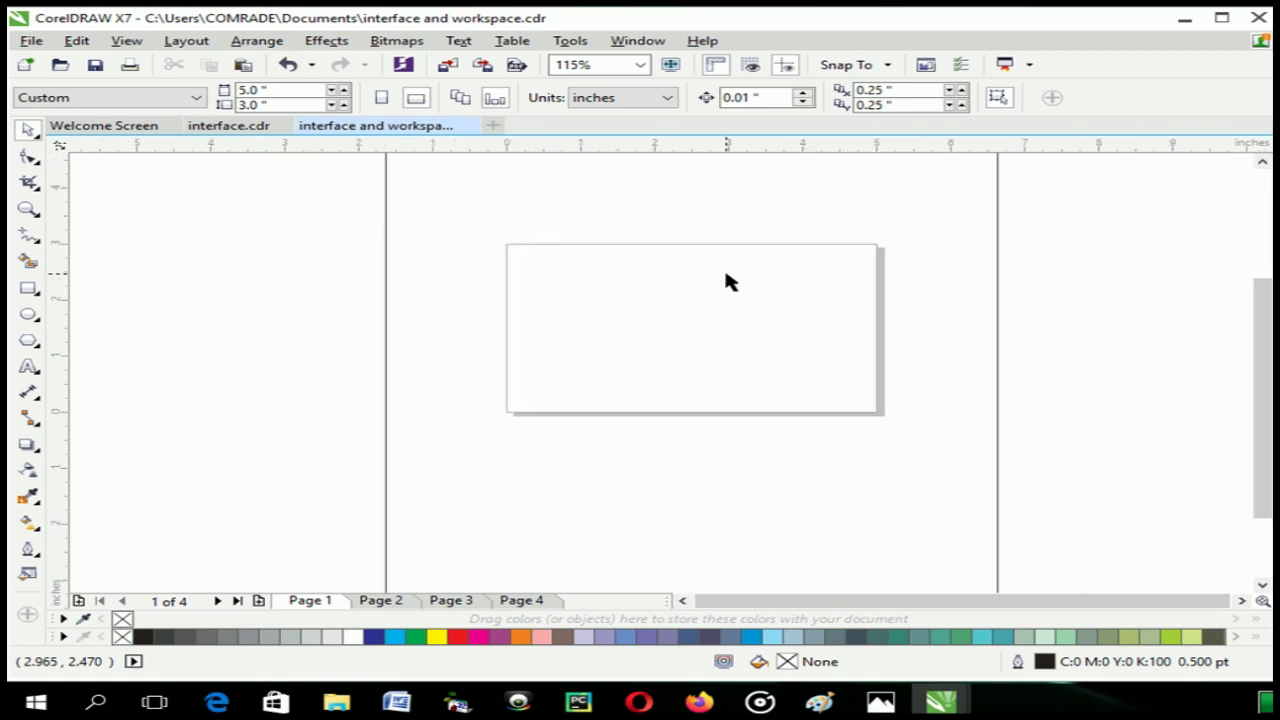
{"action": "left_click", "coordinate": [995, 215]}
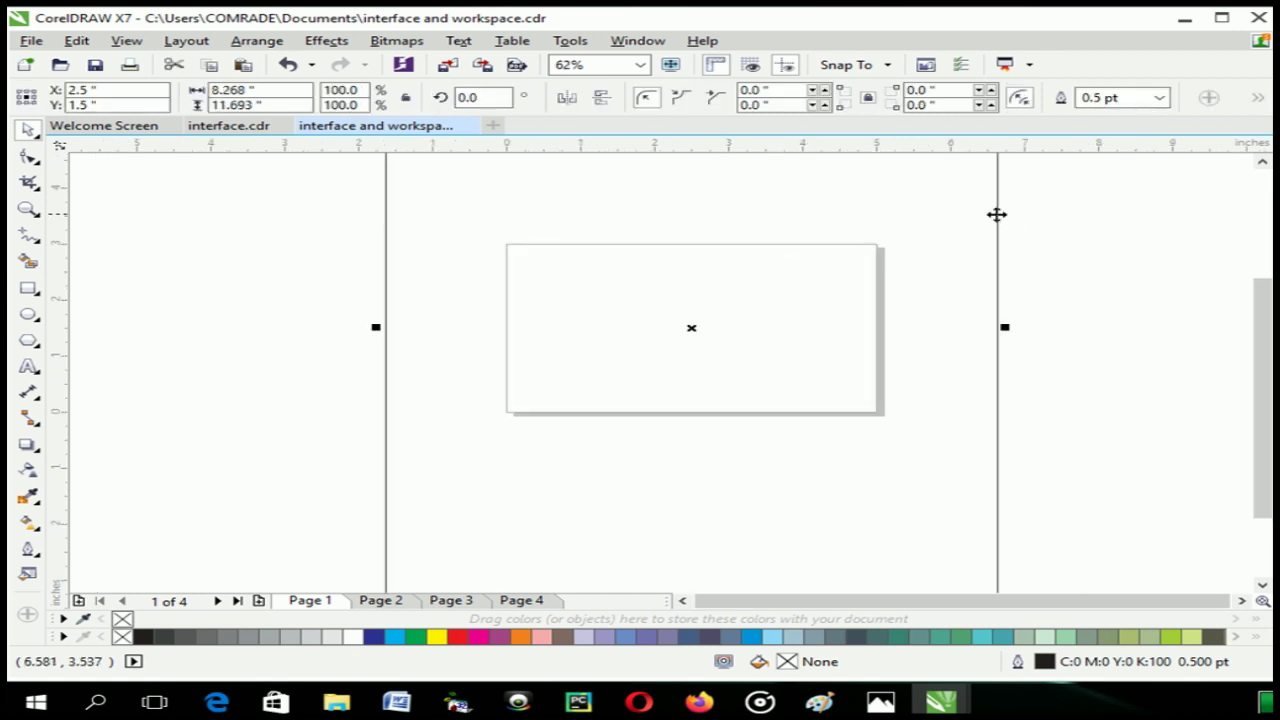
{"action": "key", "text": "Delete"}
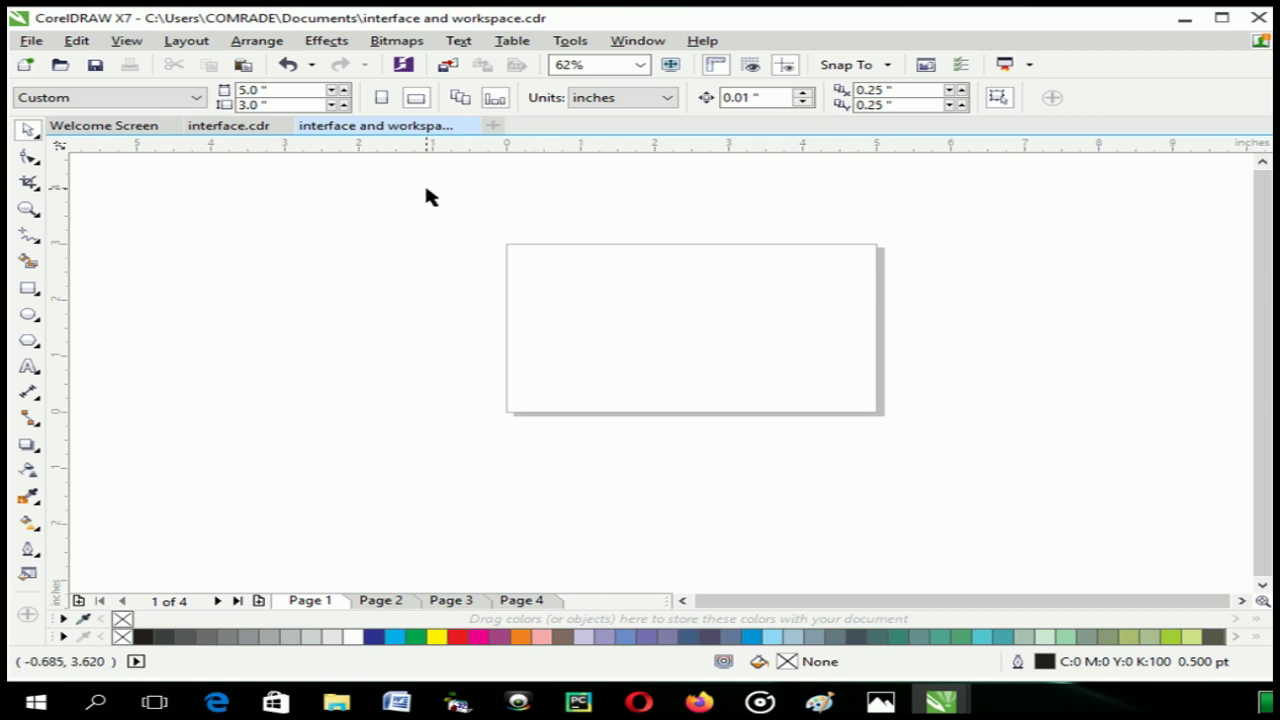
Step: Change the page orientation to portrait
{"action": "left_click", "coordinate": [124, 102]}
{"action": "left_click", "coordinate": [375, 220]}
{"action": "left_click", "coordinate": [381, 98]}
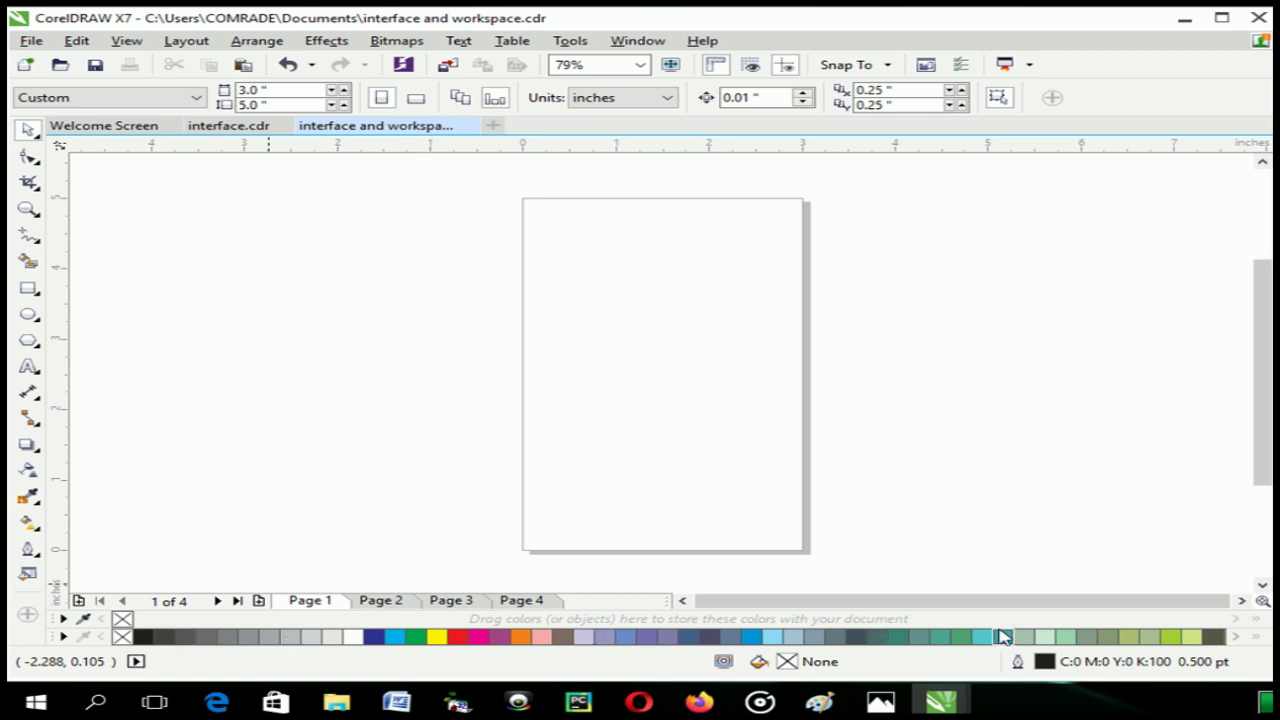
Step: Draw a rectangle about 1.54 by 1.58 in, shift it towards the page's centre, and fill it with cyan
{"action": "left_click", "coordinate": [1260, 641]}
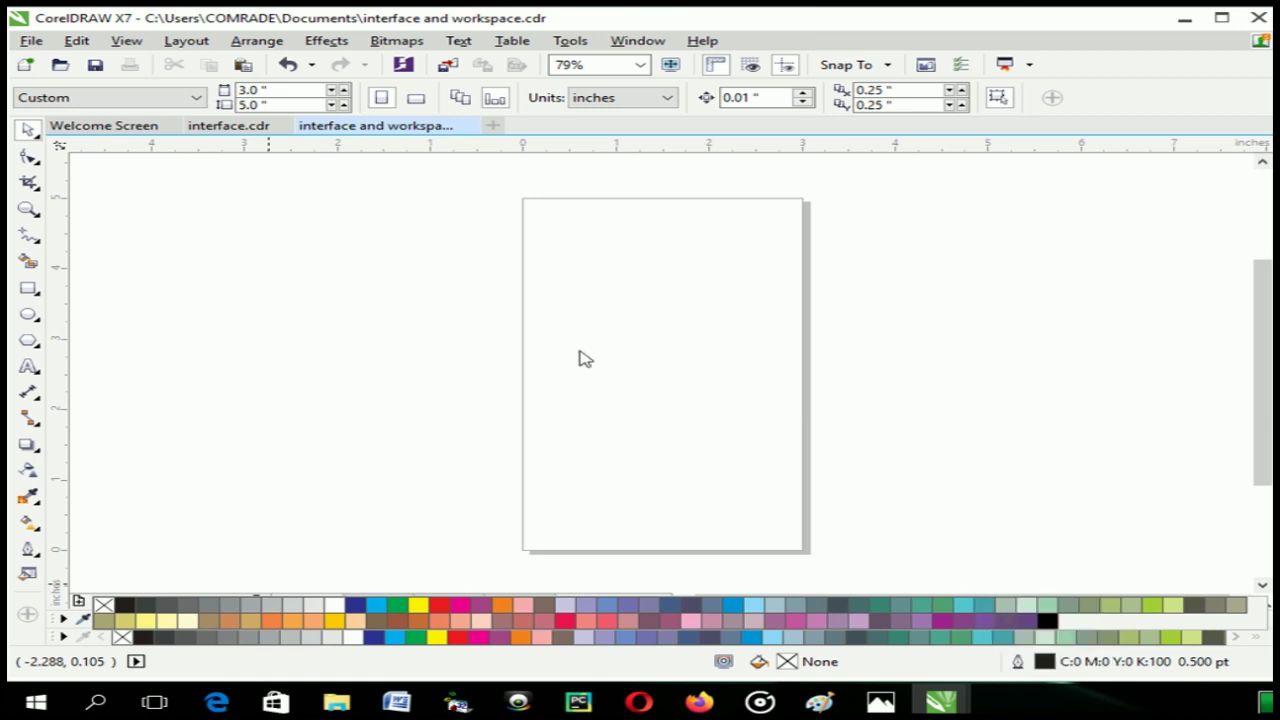
{"action": "left_click", "coordinate": [29, 290]}
{"action": "left_click_drag", "start_coordinate": [600, 277], "coordinate": [751, 389]}
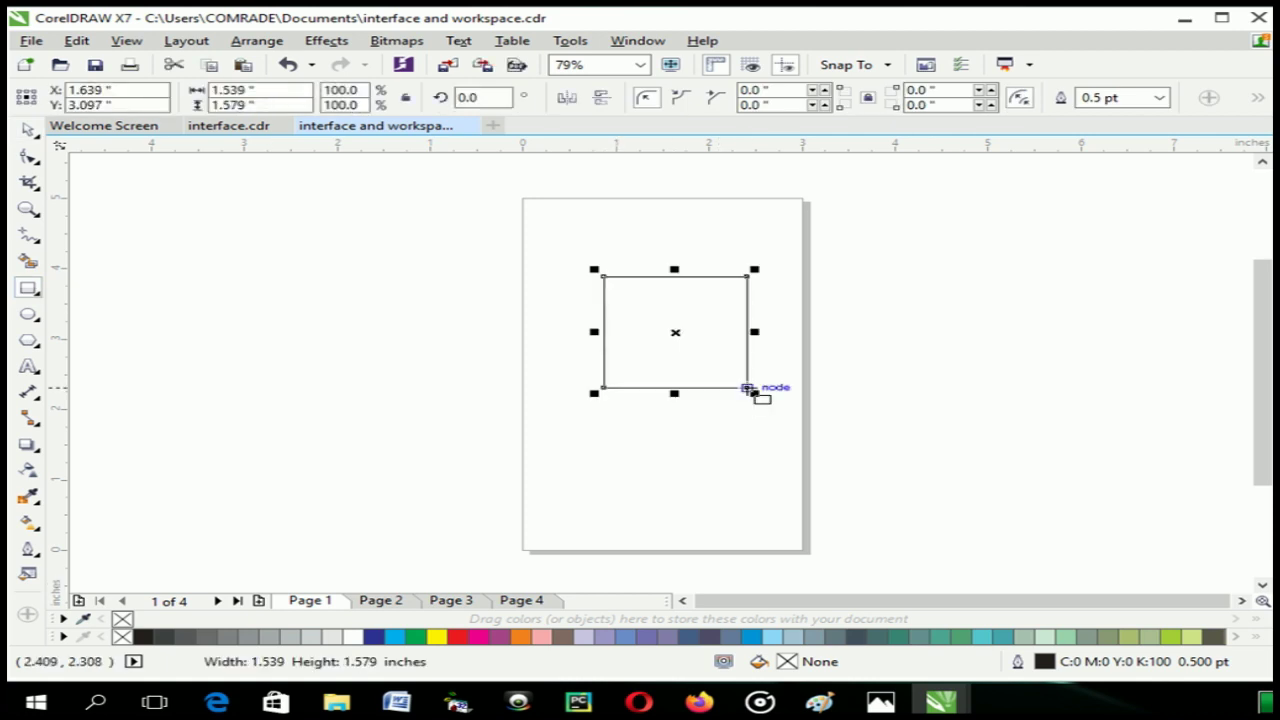
{"action": "key", "text": "space"}
{"action": "left_click_drag", "start_coordinate": [706, 349], "coordinate": [688, 352]}
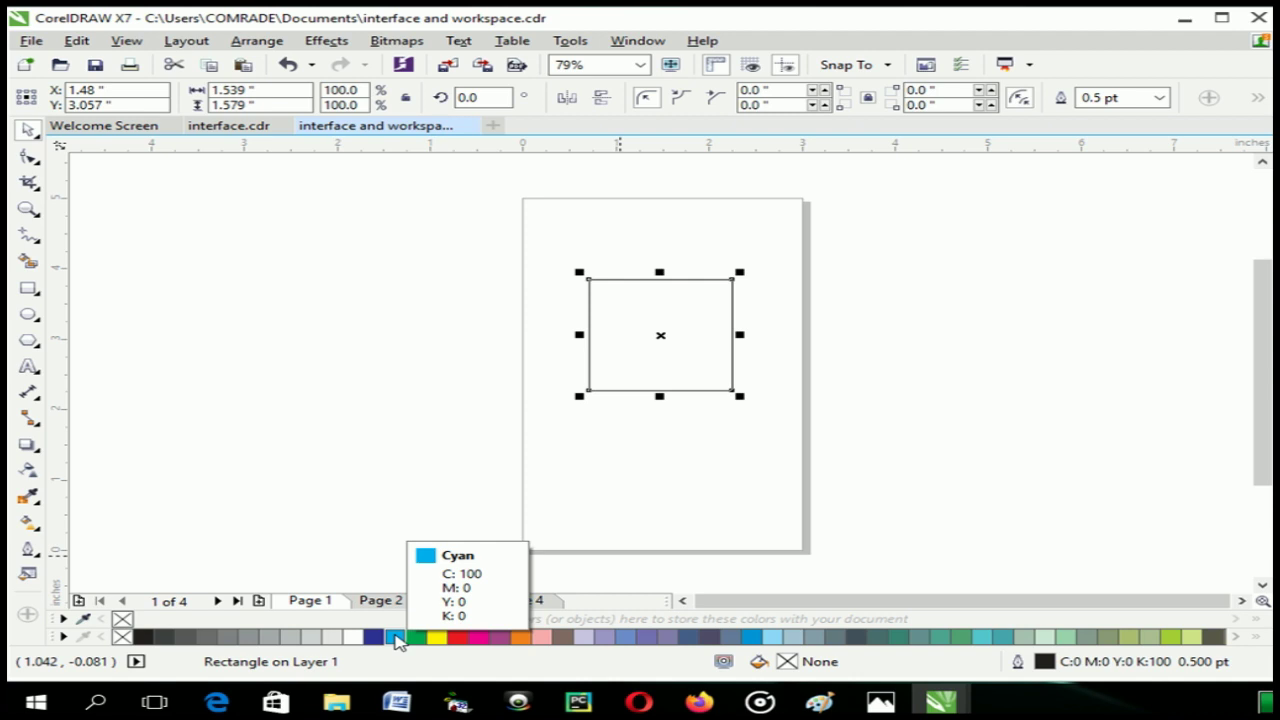
{"action": "left_click", "coordinate": [397, 641]}
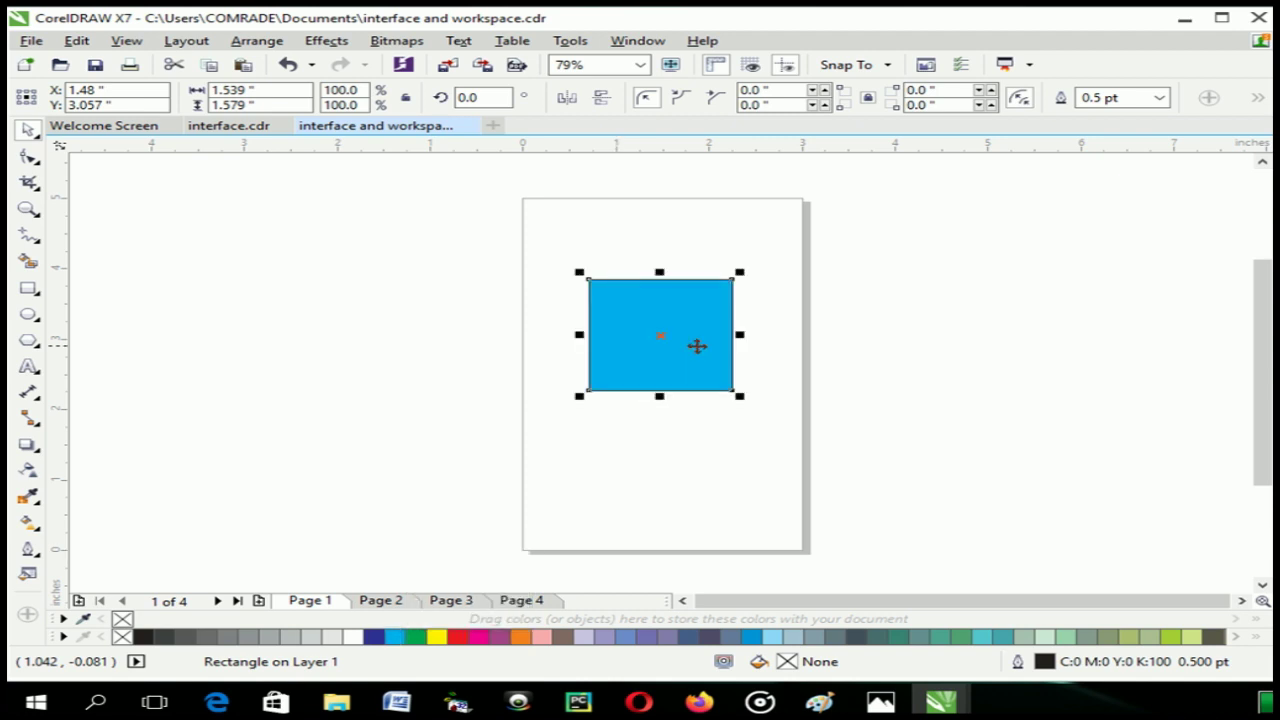
Step: Make three copies of the cyan rectangle in a row to its left, filled with magenta, yellow and black
{"action": "left_click_drag", "start_coordinate": [700, 346], "coordinate": [346, 316]}
{"action": "left_click", "coordinate": [478, 636]}
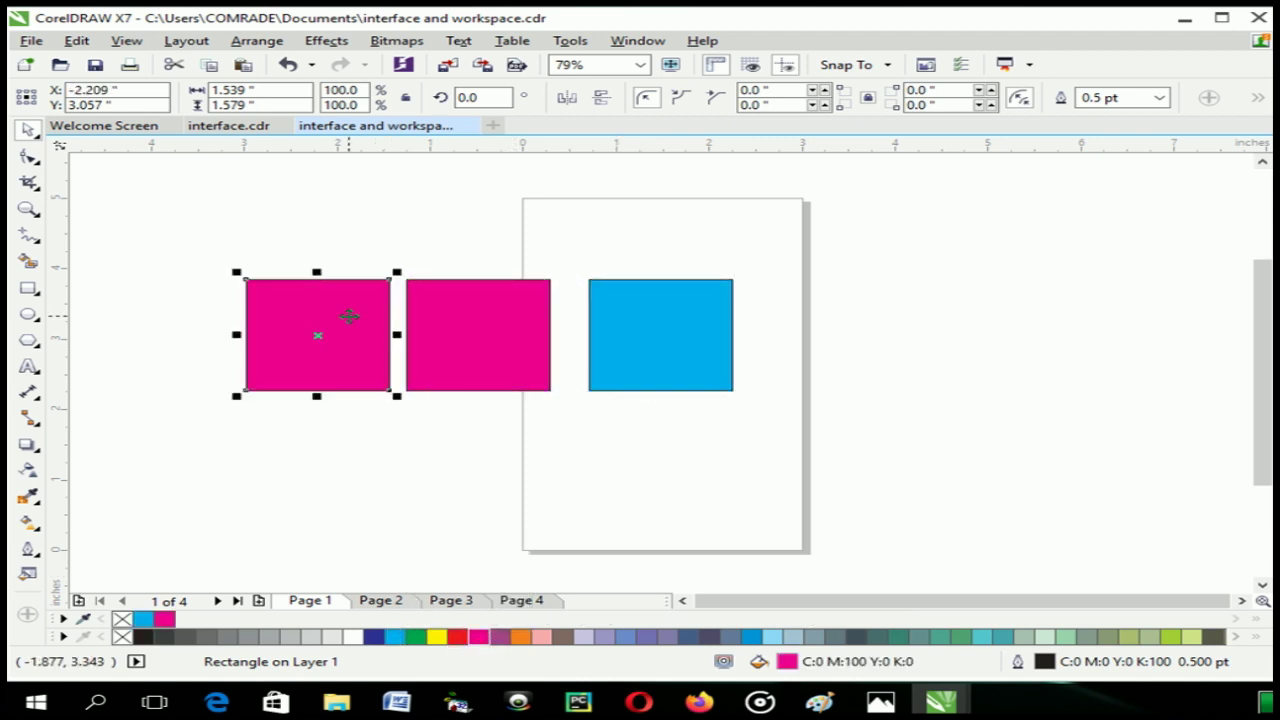
{"action": "left_click", "coordinate": [437, 636]}
{"action": "left_click_drag", "start_coordinate": [243, 323], "coordinate": [143, 317]}
{"action": "left_click", "coordinate": [143, 636]}
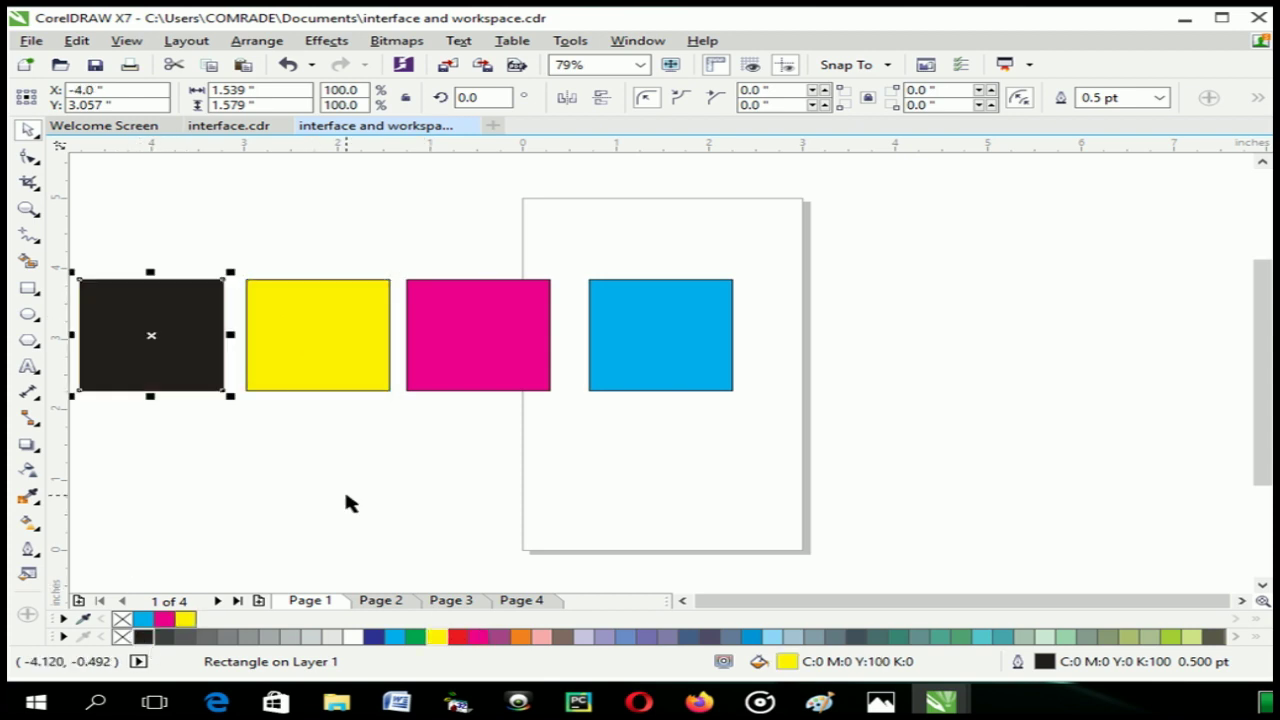
Step: Move the cyan rectangle closer to the magenta one, to an X position of about 1.3 in
{"action": "left_click", "coordinate": [345, 494]}
{"action": "key", "text": "F4"}
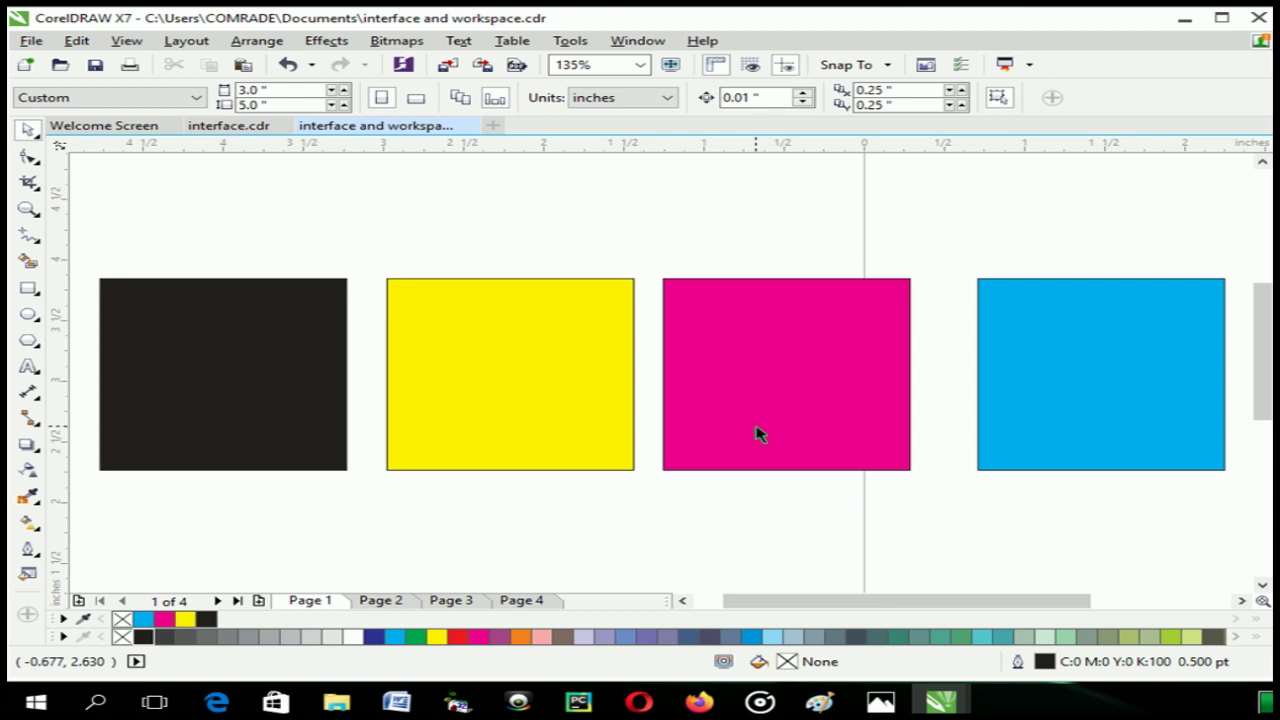
{"action": "left_click_drag", "start_coordinate": [1071, 420], "coordinate": [1043, 417]}
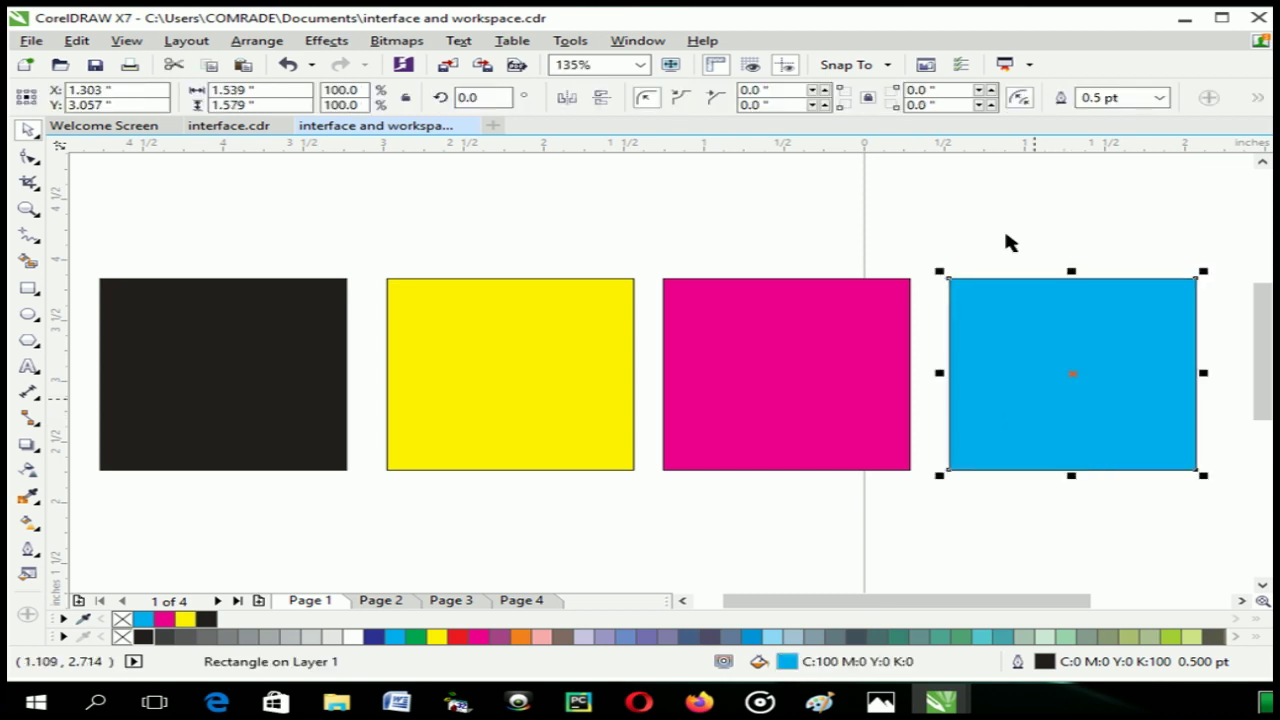
{"action": "left_click", "coordinate": [996, 200]}
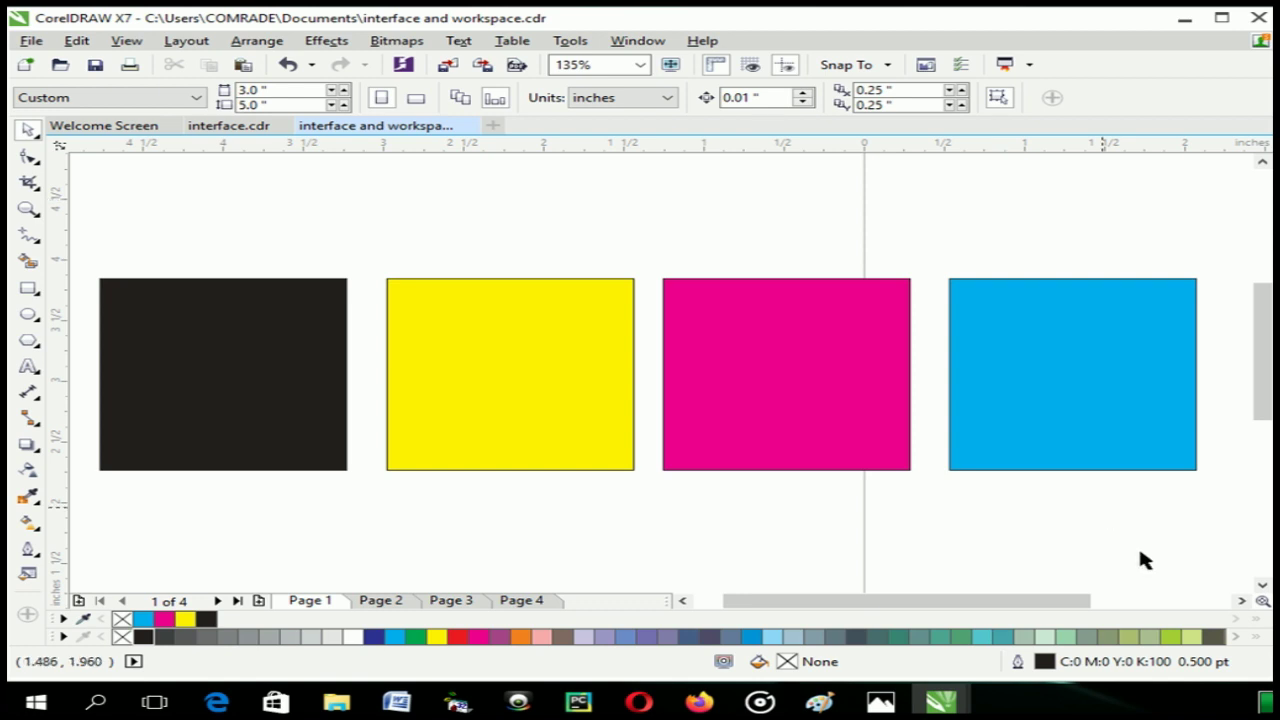
Step: Change the magenta rectangle's fill to a lighter pink with CMYK values 4, 79, 0, 0
{"action": "left_click", "coordinate": [1258, 640]}
{"action": "left_click", "coordinate": [836, 430]}
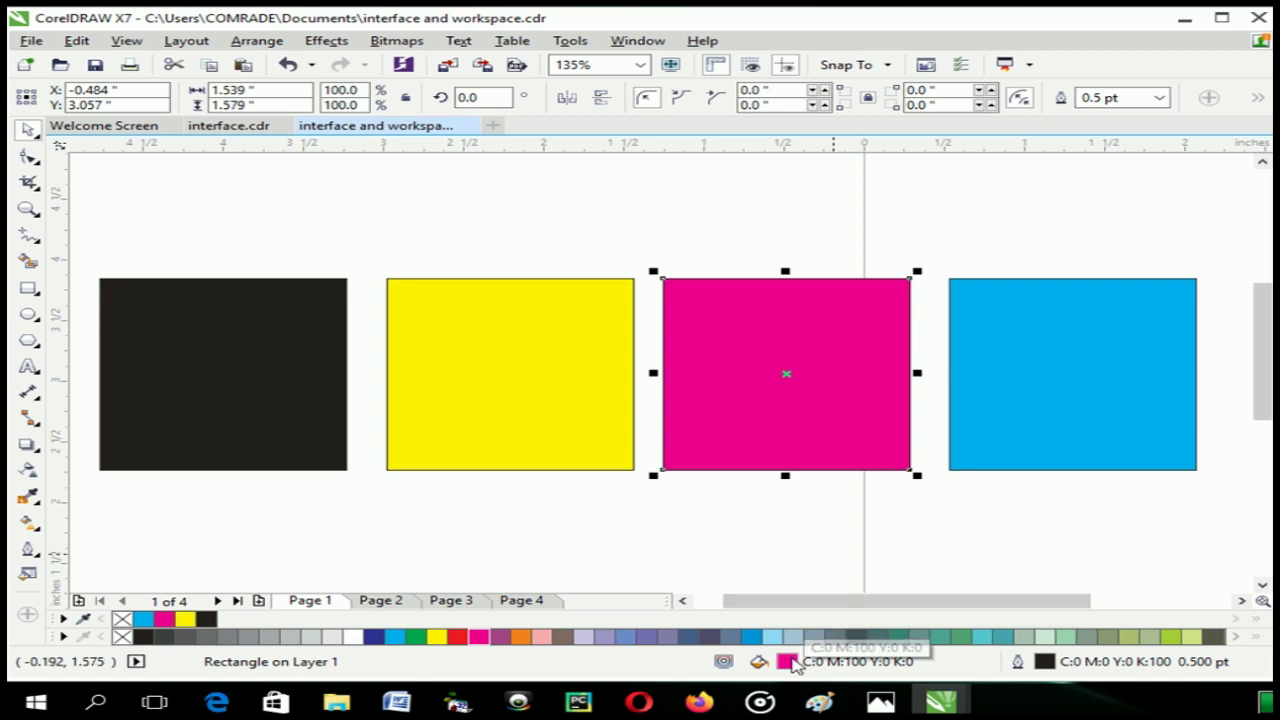
{"action": "double_click", "coordinate": [789, 661]}
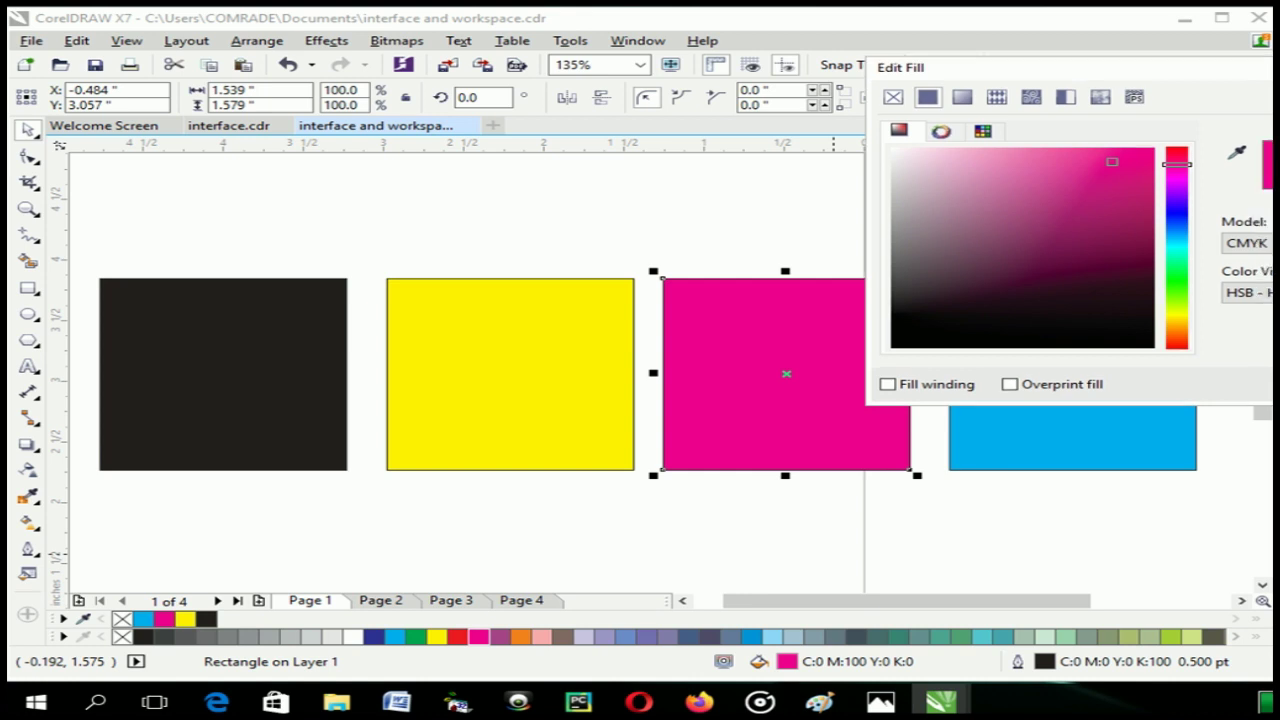
{"action": "left_click_drag", "start_coordinate": [1000, 68], "coordinate": [785, 25]}
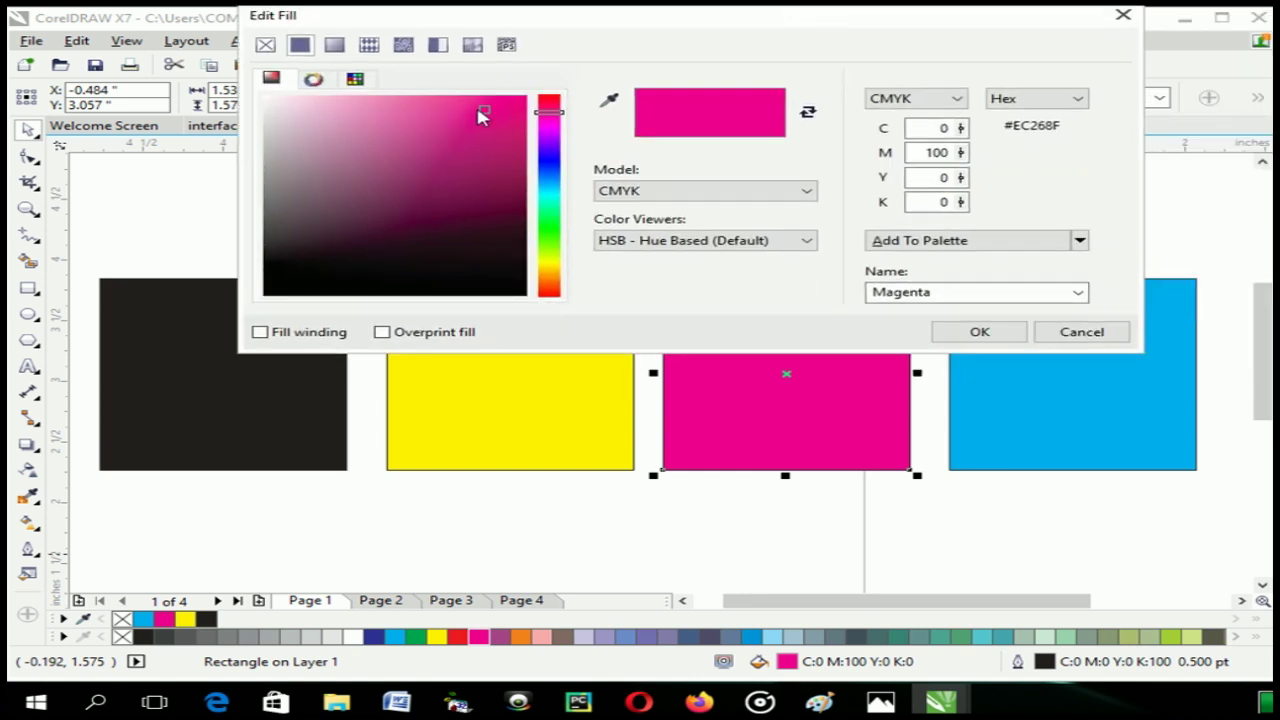
{"action": "mouse_move", "coordinate": [480, 114]}
{"action": "left_mouse_down"}
{"action": "mouse_move", "coordinate": [400, 134]}
{"action": "mouse_move", "coordinate": [388, 186]}
{"action": "mouse_move", "coordinate": [417, 189]}
{"action": "mouse_move", "coordinate": [397, 131]}
{"action": "mouse_move", "coordinate": [415, 110]}
{"action": "left_mouse_up"}
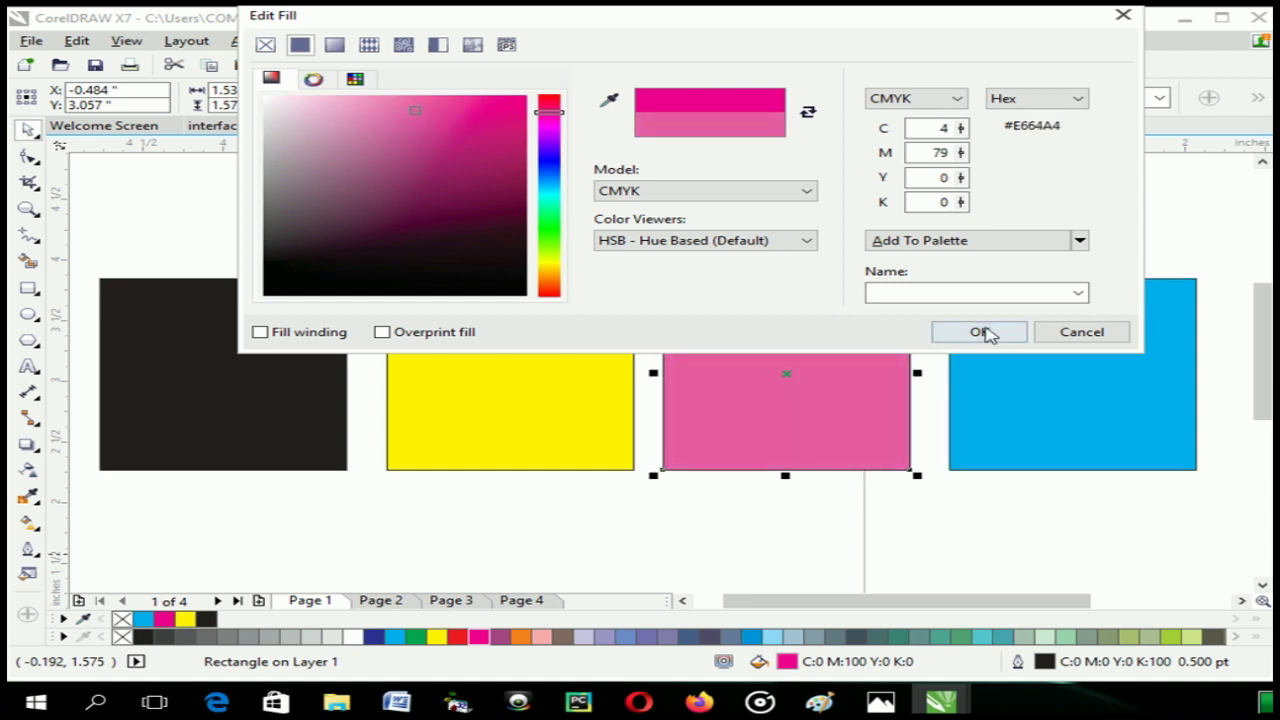
{"action": "left_click", "coordinate": [979, 331]}
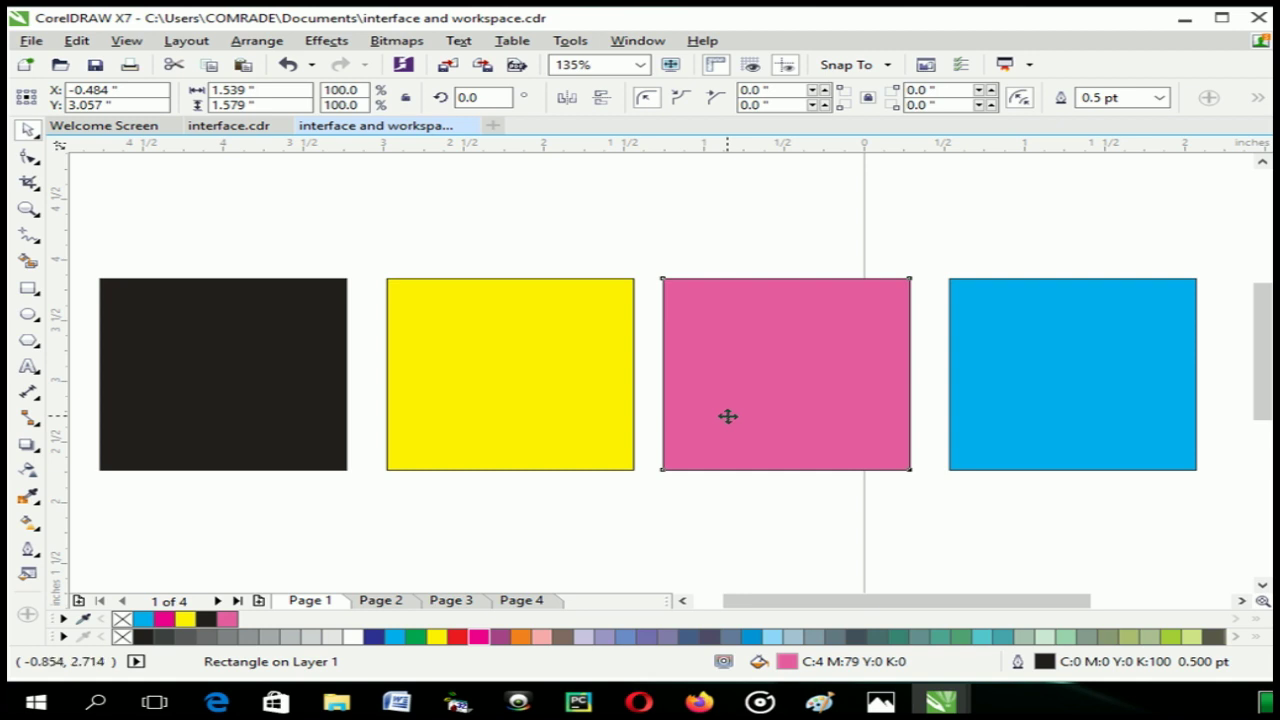
{"action": "left_click", "coordinate": [561, 532]}
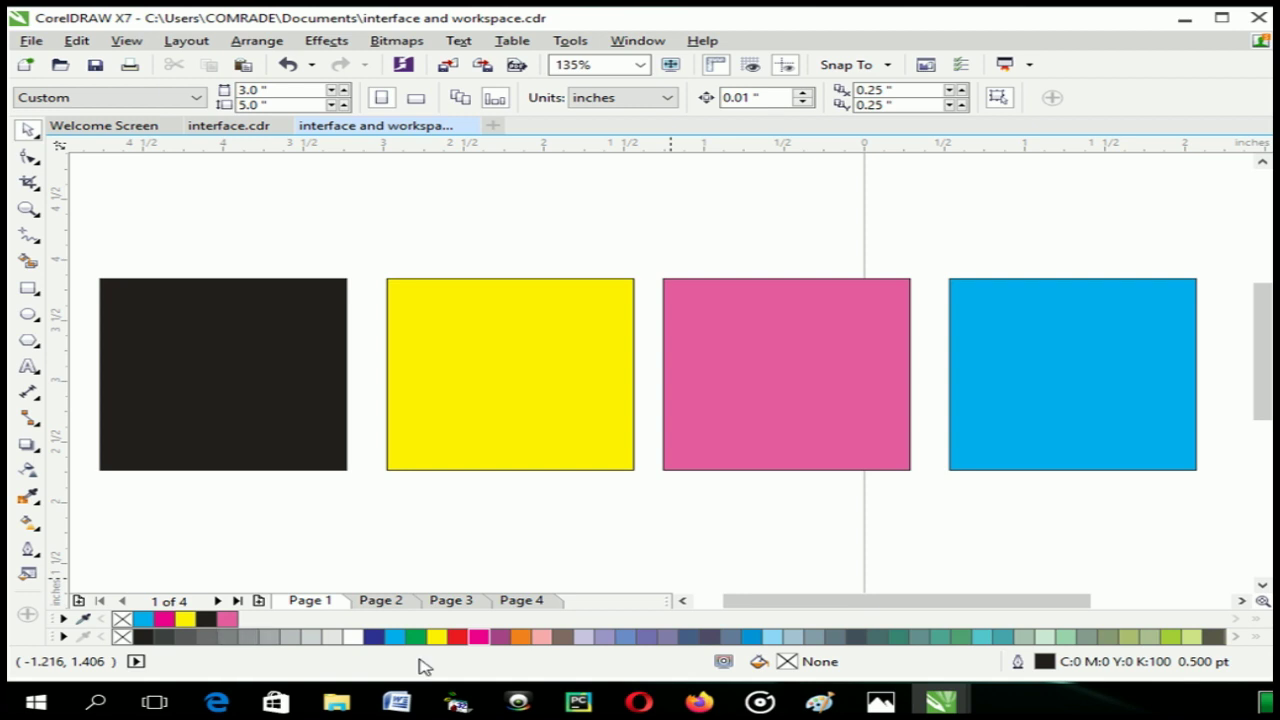